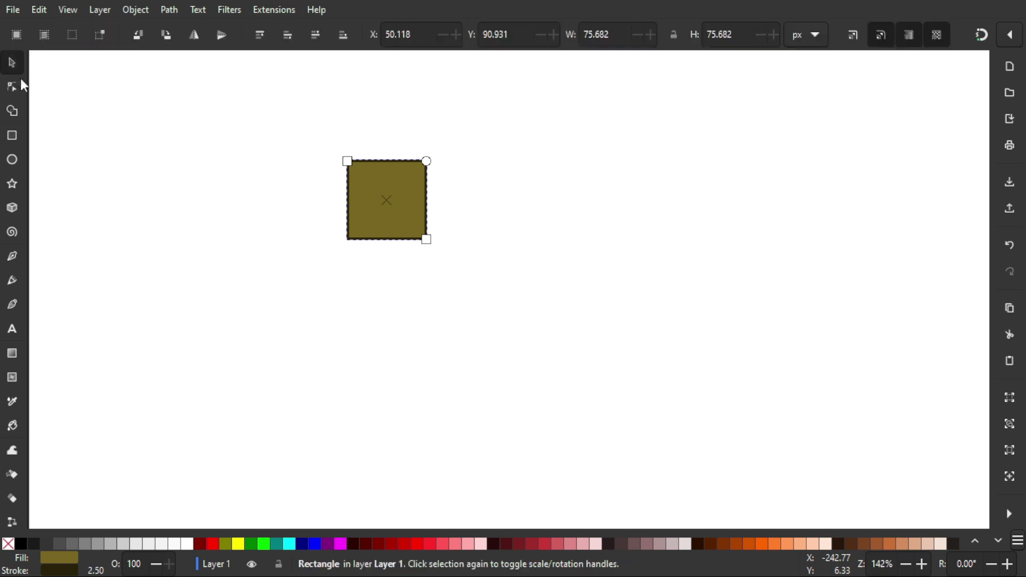
Lock the square's width-to-height ratio and resize it to 100 px by 100 px
scroll(428, 205, up, 2)
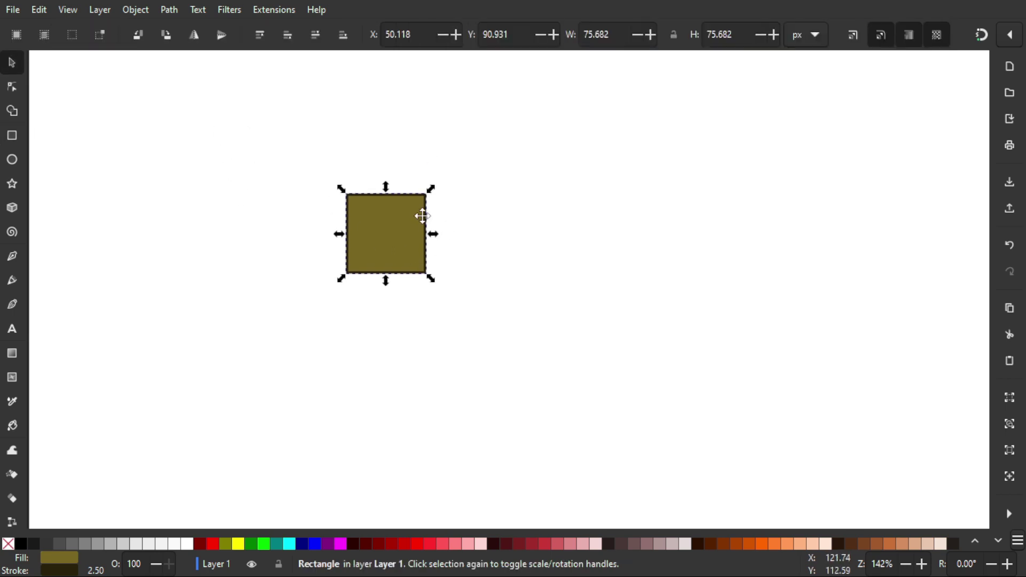
drag(422, 216, 442, 211)
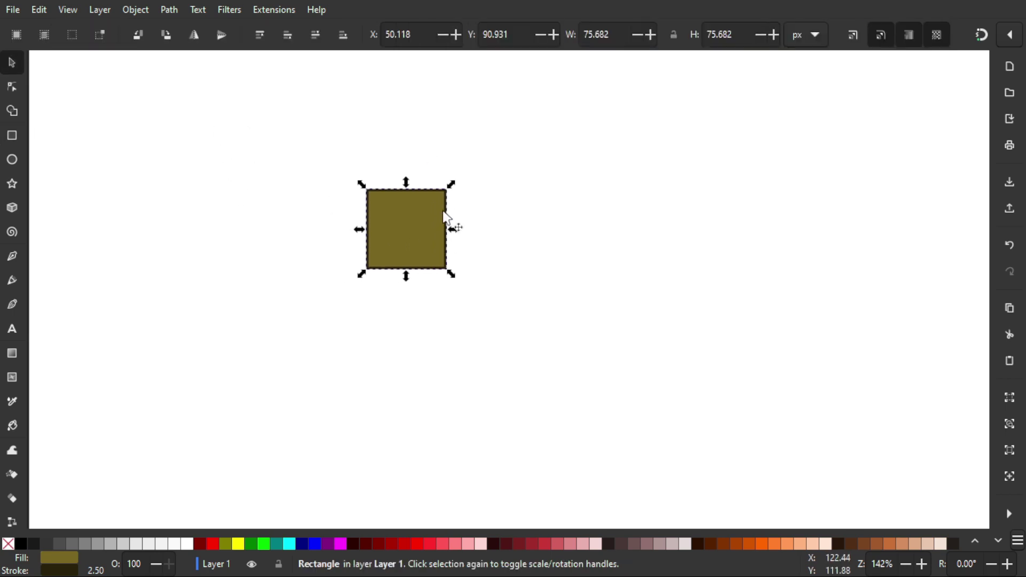
click(673, 42)
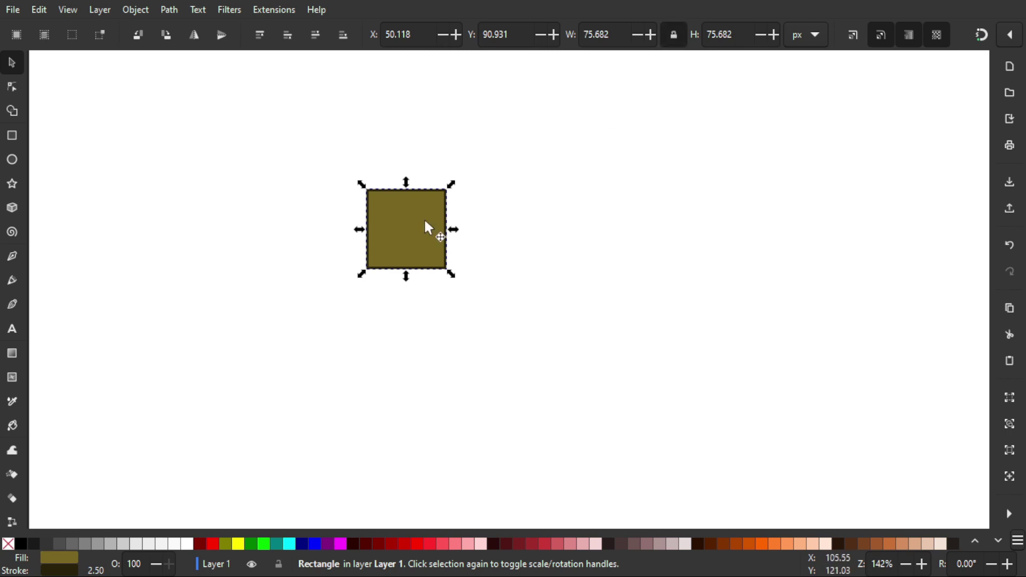
click(610, 35)
key(ctrl+a)
text(100)
key(Return)
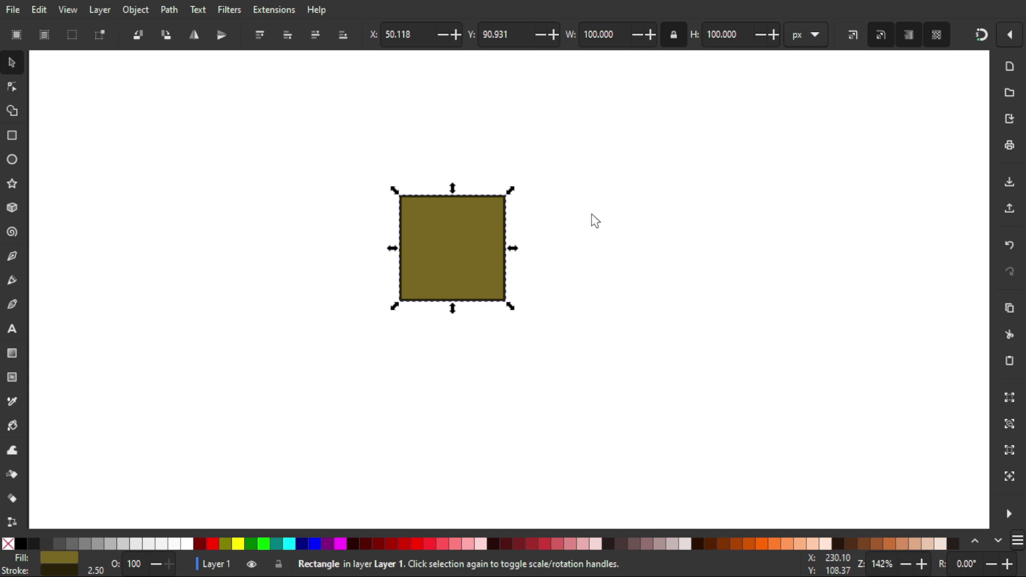
Remove the square's fill so that only its outline is drawn
key(shift)
click(10, 548)
drag(471, 327, 448, 331)
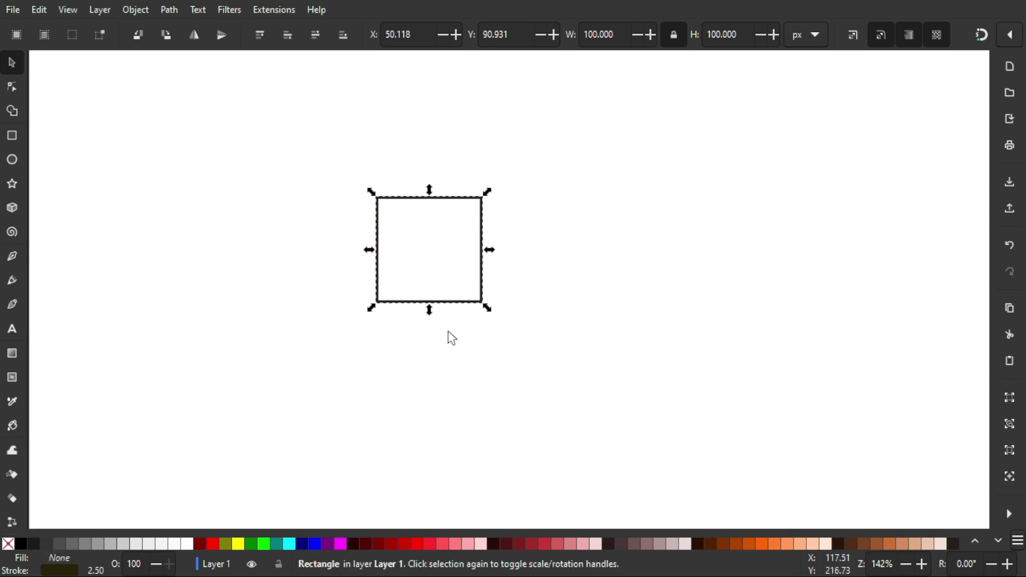
Set the square's stroke width to 1 px and deselect it
click(142, 13)
click(162, 48)
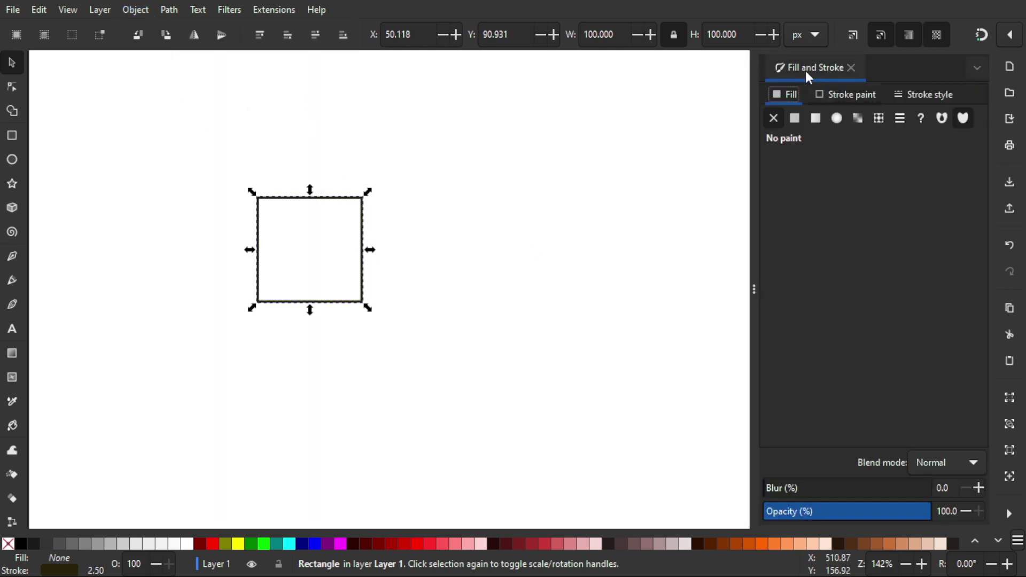
click(946, 96)
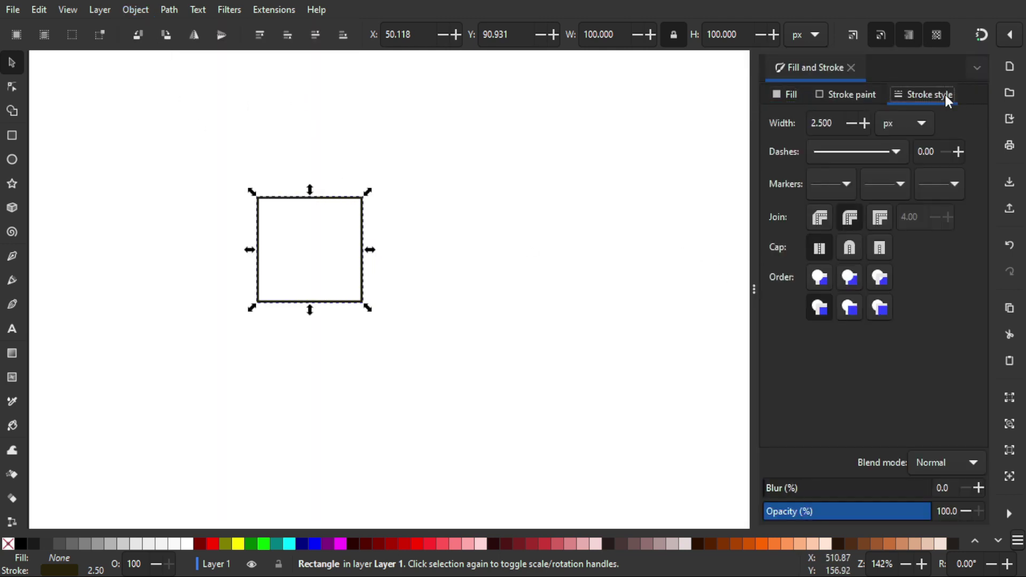
click(826, 126)
key(ctrl+a)
text(1)
key(Return)
click(917, 129)
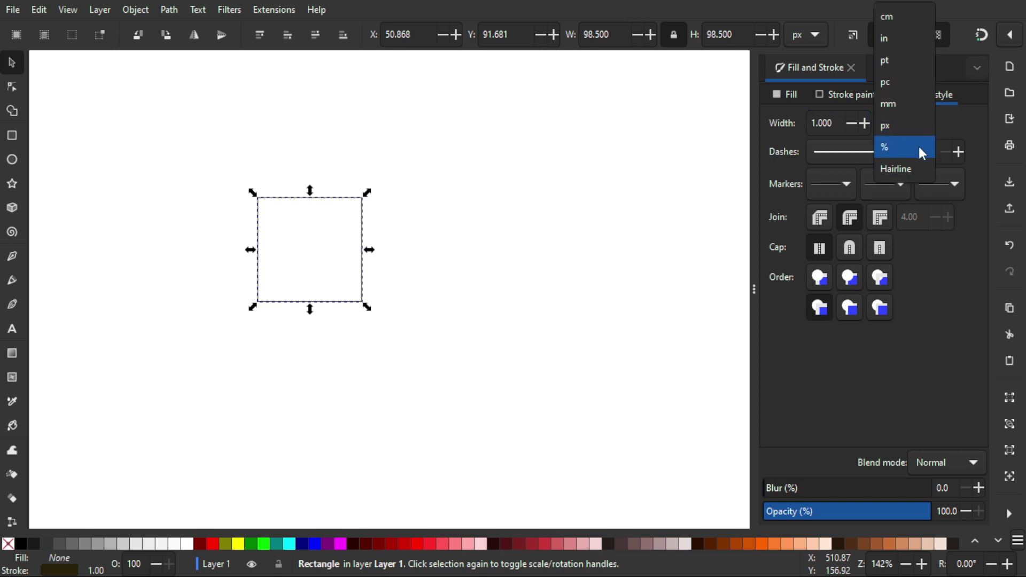
click(907, 128)
click(663, 196)
drag(481, 206, 569, 214)
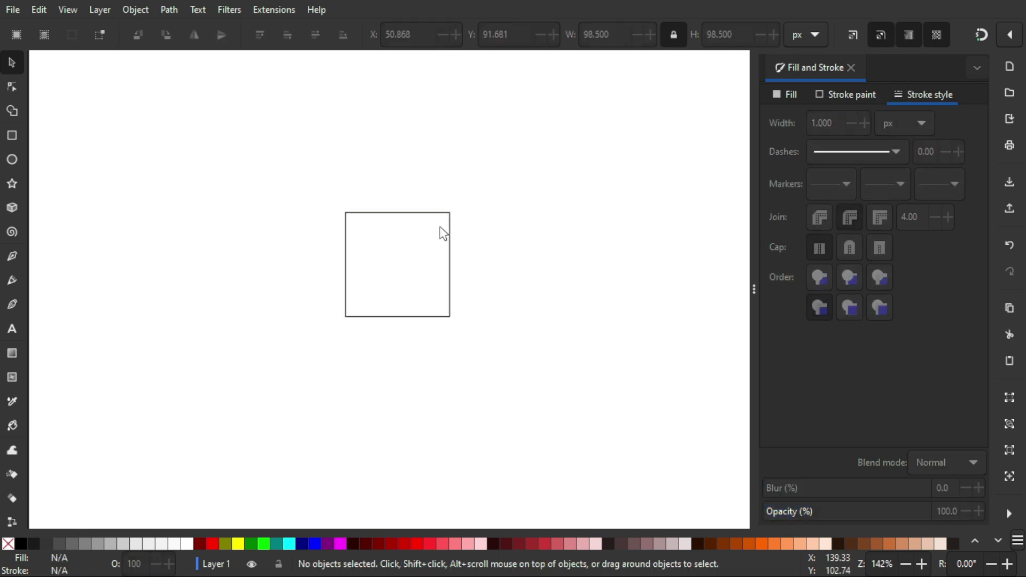
mouse_move(454, 220)
mouse_down()
mouse_move(466, 224)
mouse_move(441, 204)
mouse_up()
scroll(399, 236, up, 1)
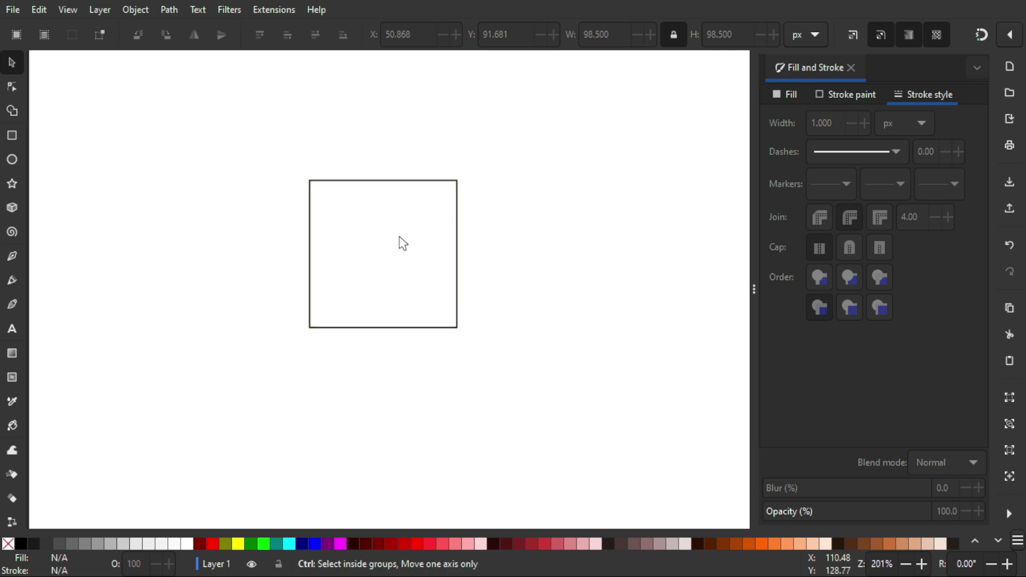
scroll(401, 245, up, 1)
drag(401, 245, 378, 231)
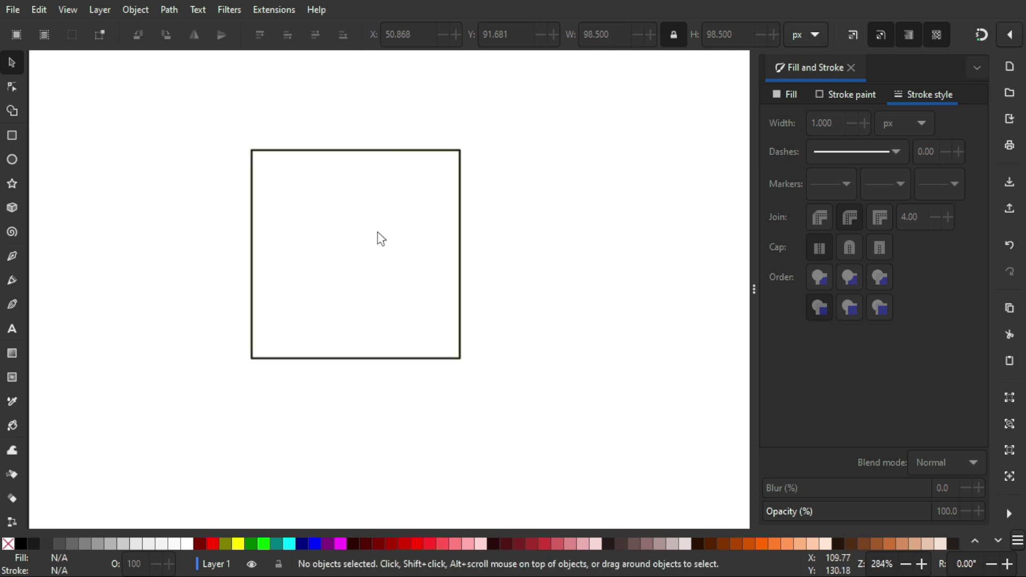
key(ctrl+shift)
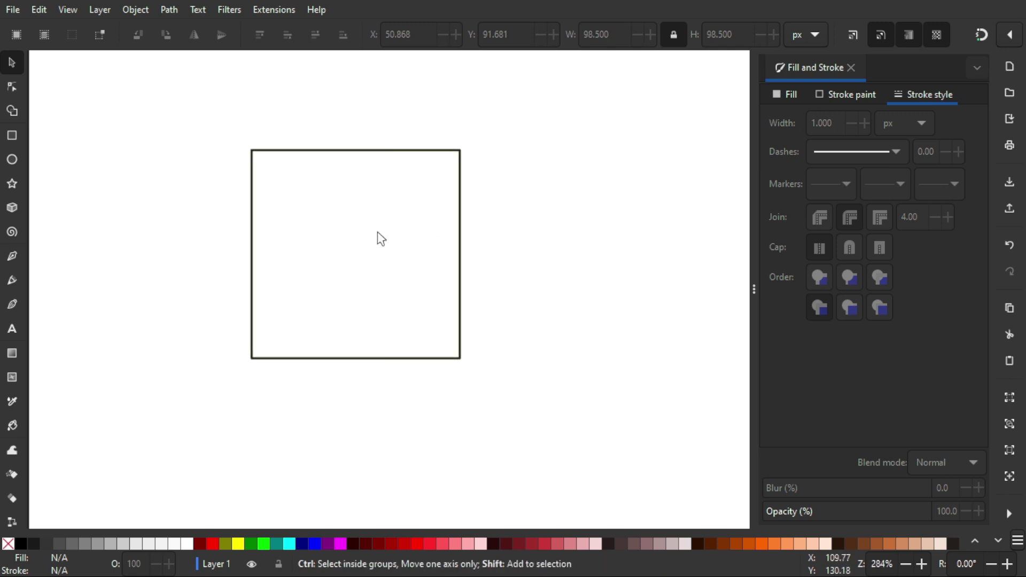
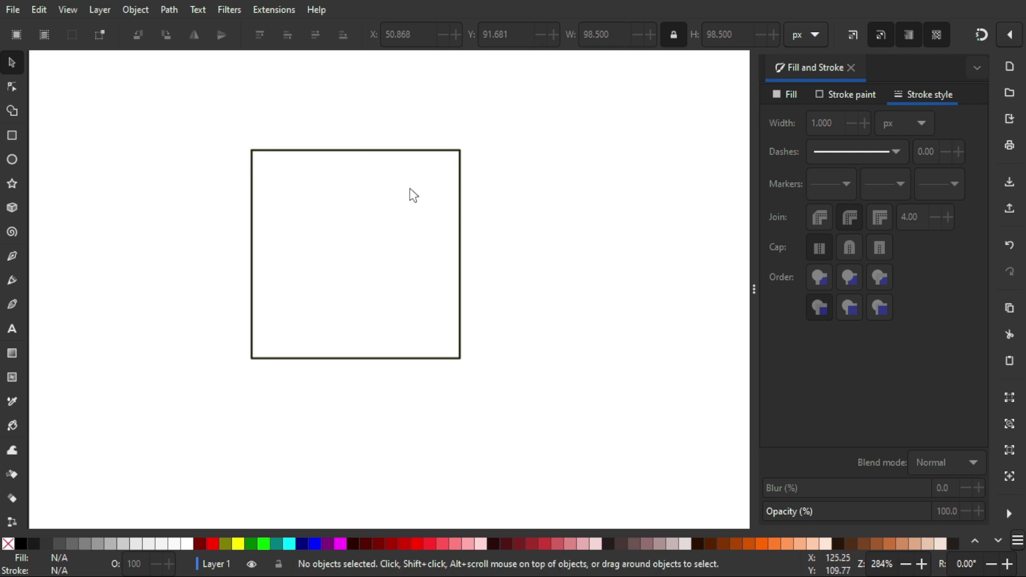
key(ctrl+parenleft)
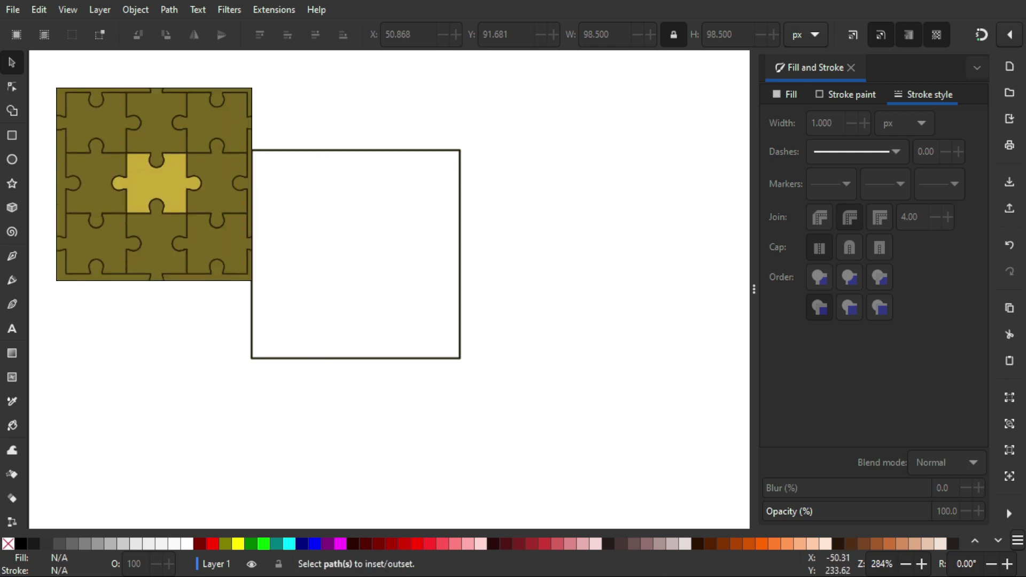
click(152, 190)
scroll(156, 182, up, 2)
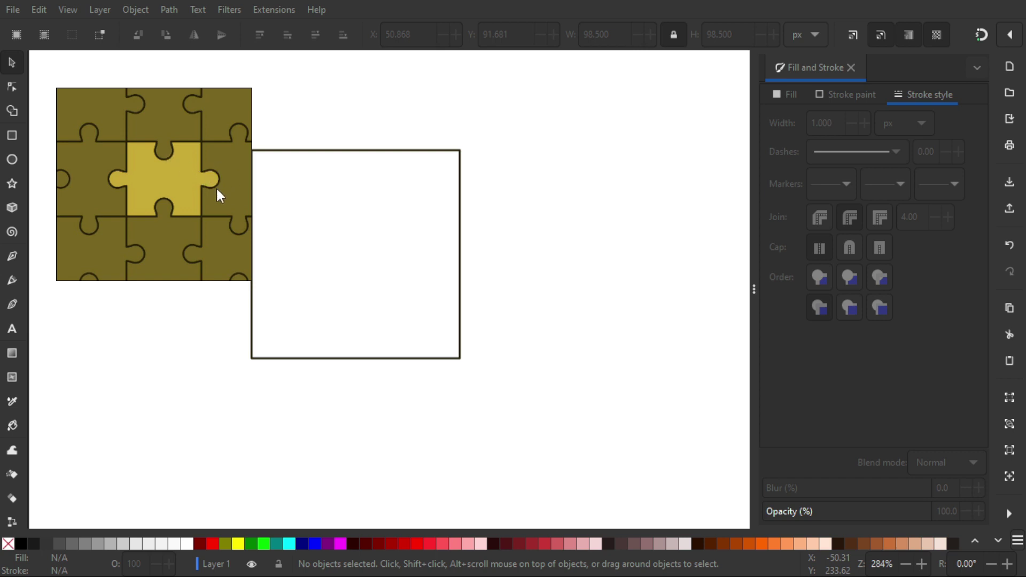
scroll(178, 178, down, 1)
drag(173, 179, 153, 190)
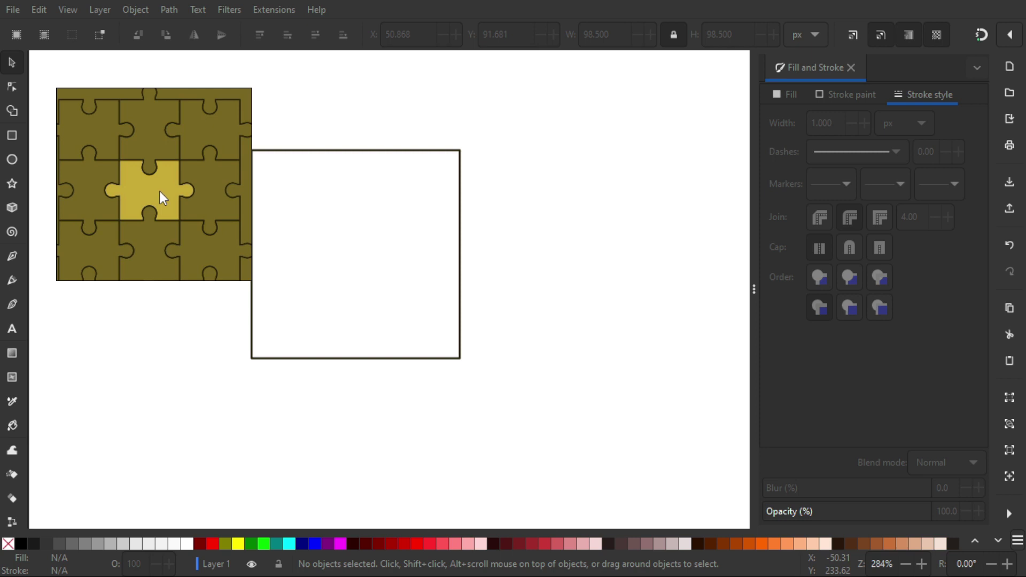
key(ctrl+z)
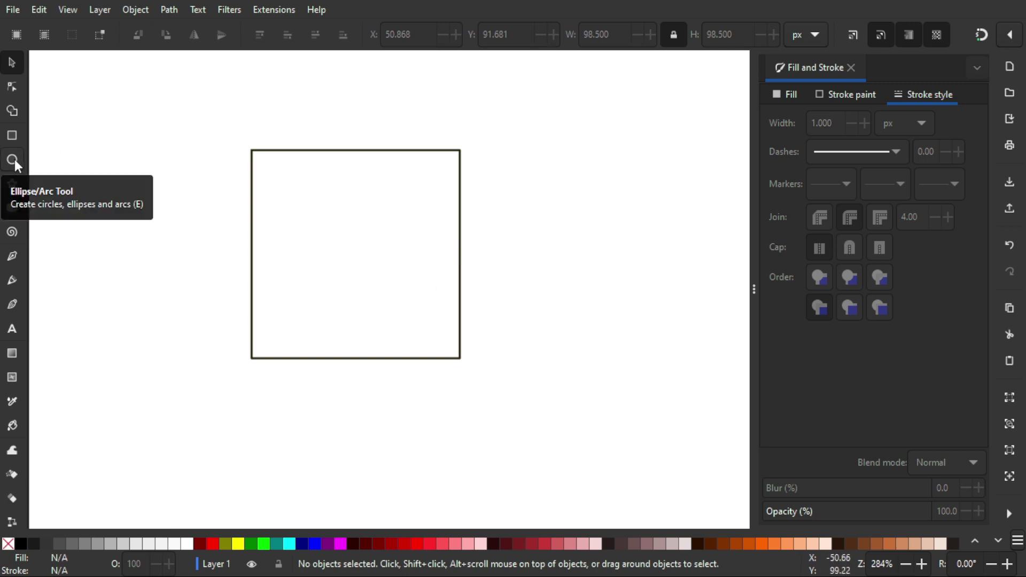
Draw a circle outside the square's right edge and resize it to 25 px by 25 px
key(e)
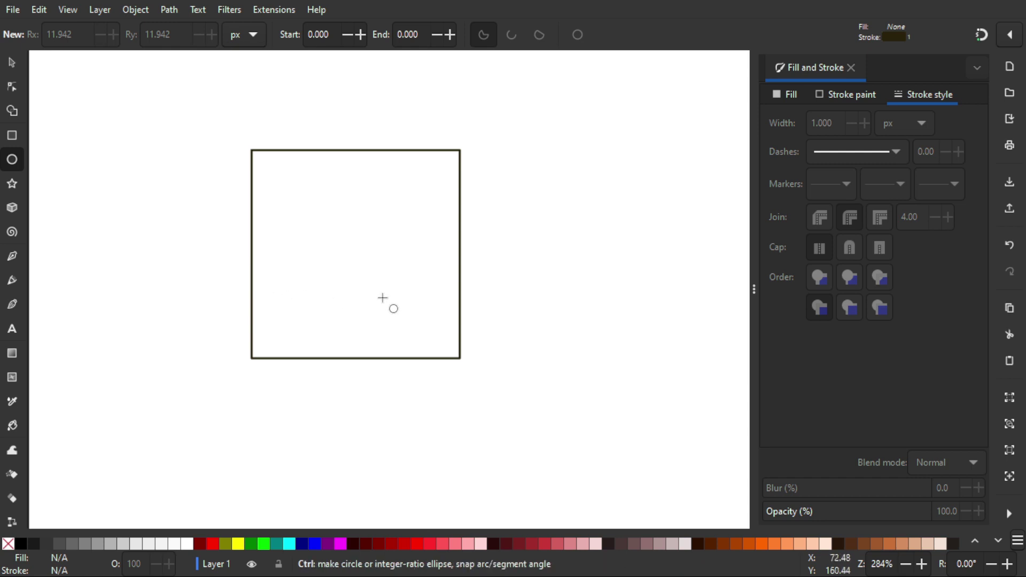
drag(536, 231, 565, 268)
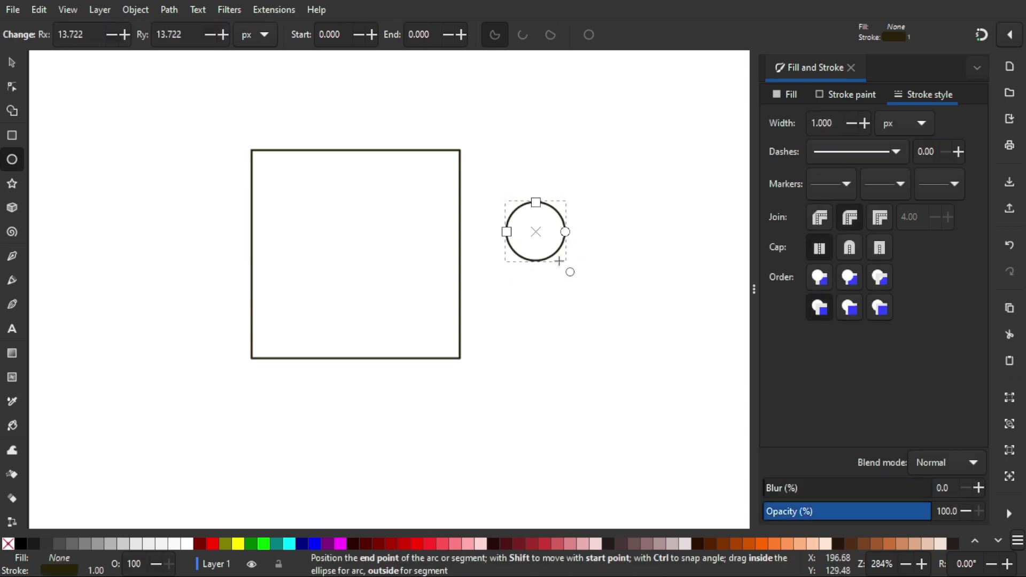
key(s)
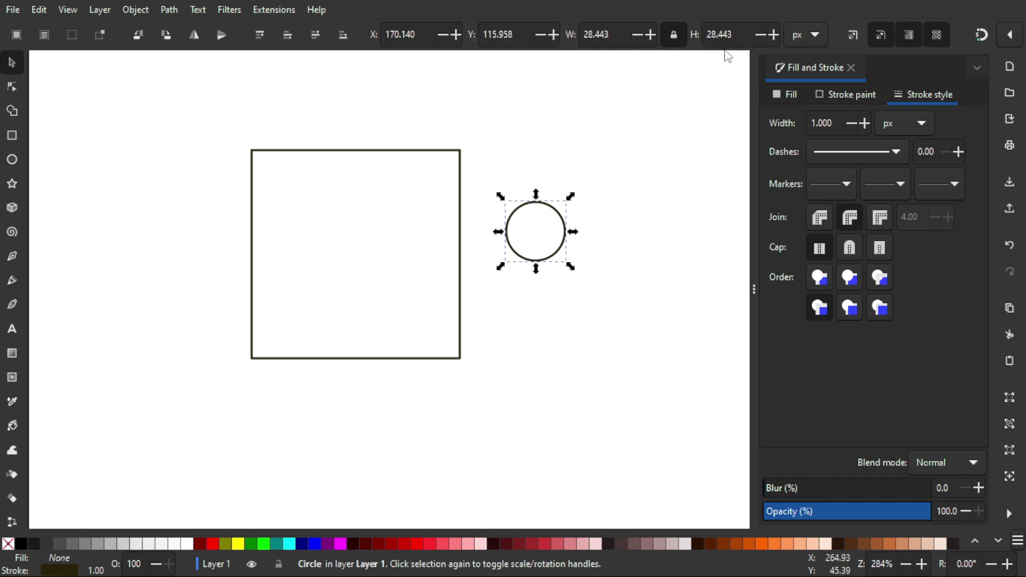
click(609, 35)
text(25)
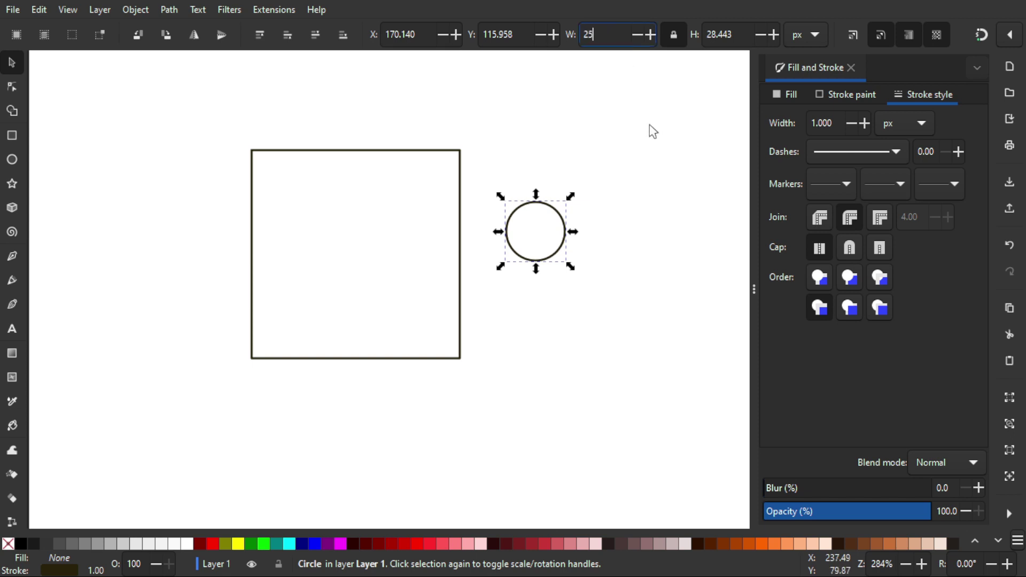
key(Return)
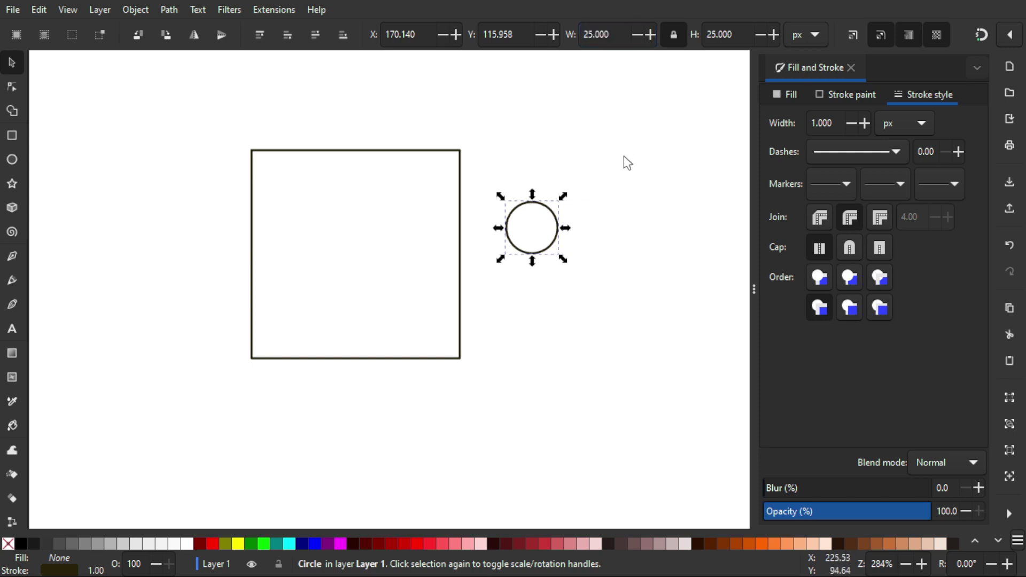
click(815, 37)
click(796, 52)
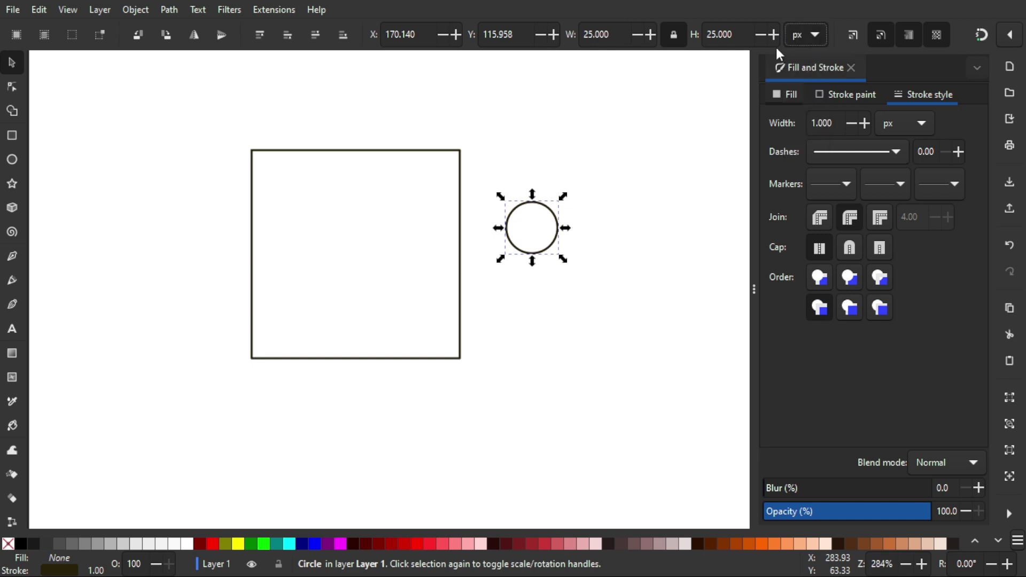
Align the circle relative to the square, centring it vertically and placing its right edge against the square's left edge
drag(585, 189, 562, 170)
drag(478, 168, 512, 171)
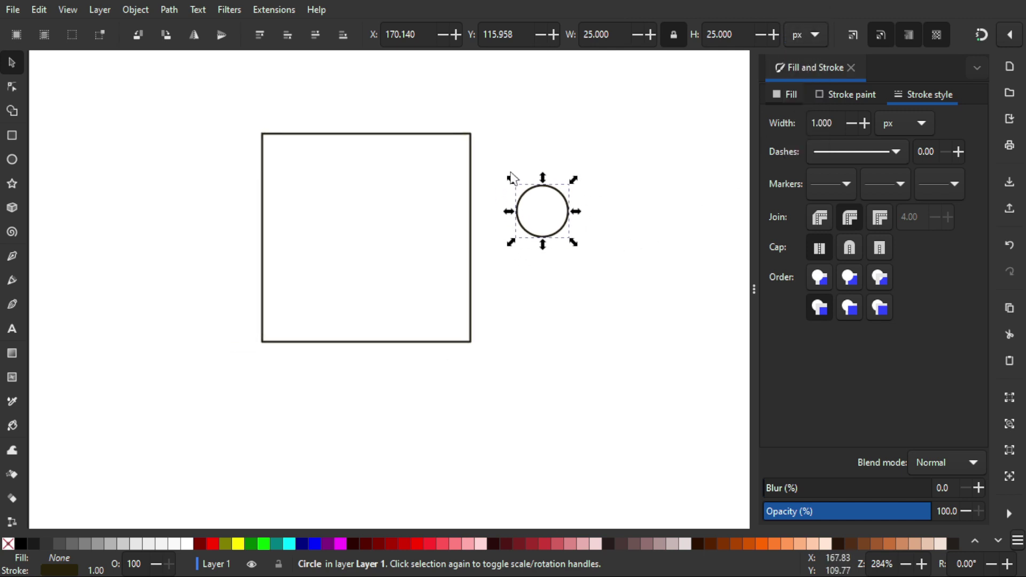
shift+click(402, 146)
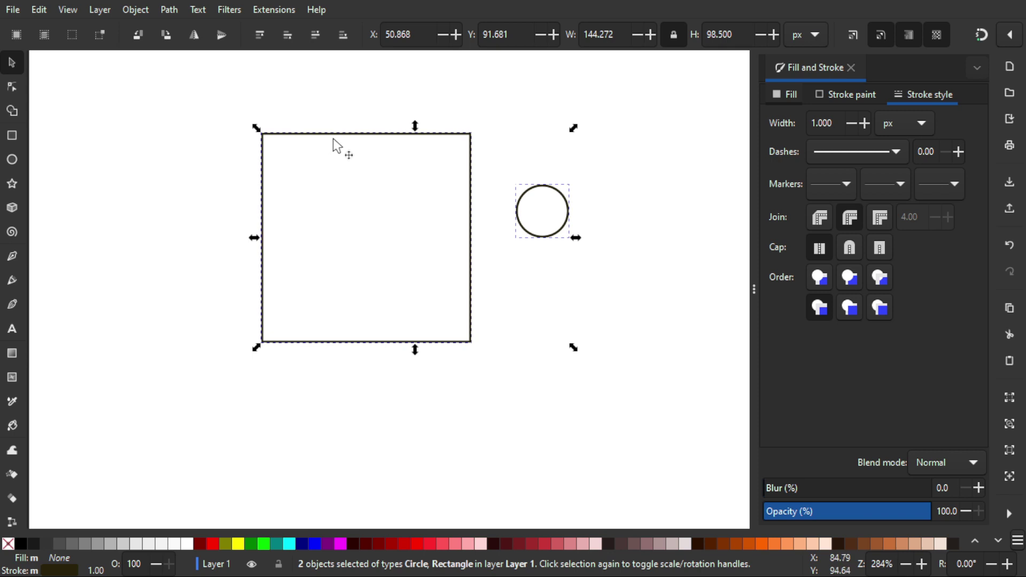
click(142, 12)
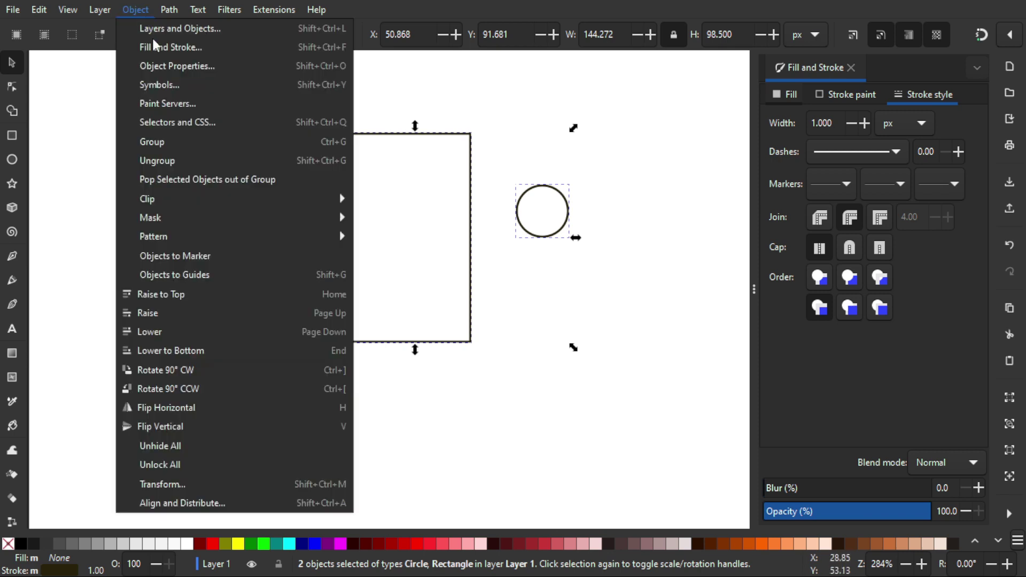
click(175, 504)
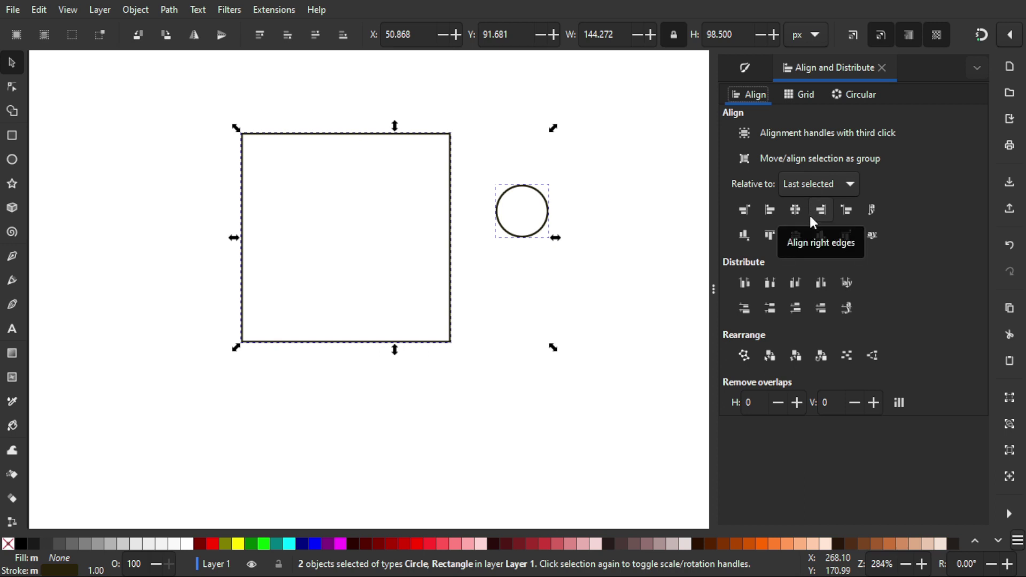
click(796, 236)
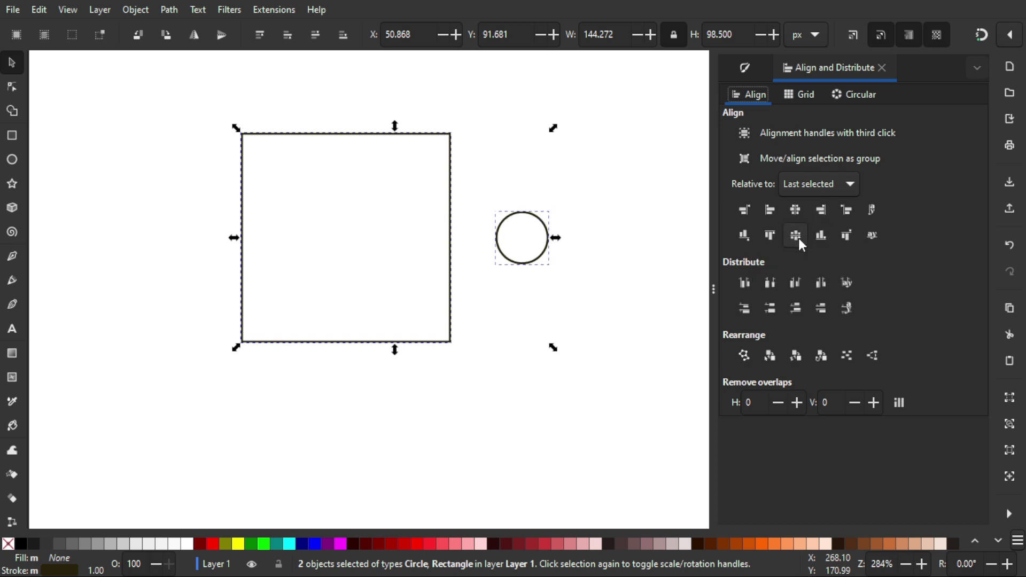
click(748, 217)
click(508, 208)
Draw a narrow upright rectangle about 11 px wide and 25 px high inside the square
drag(500, 213, 560, 210)
key(ctrl+s)
scroll(390, 257, up, 1)
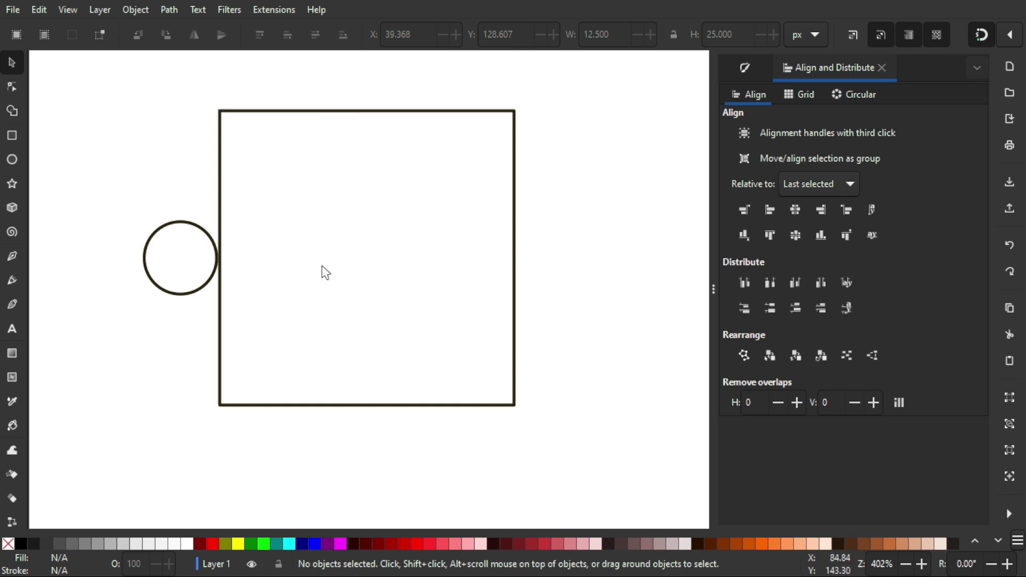
key(r)
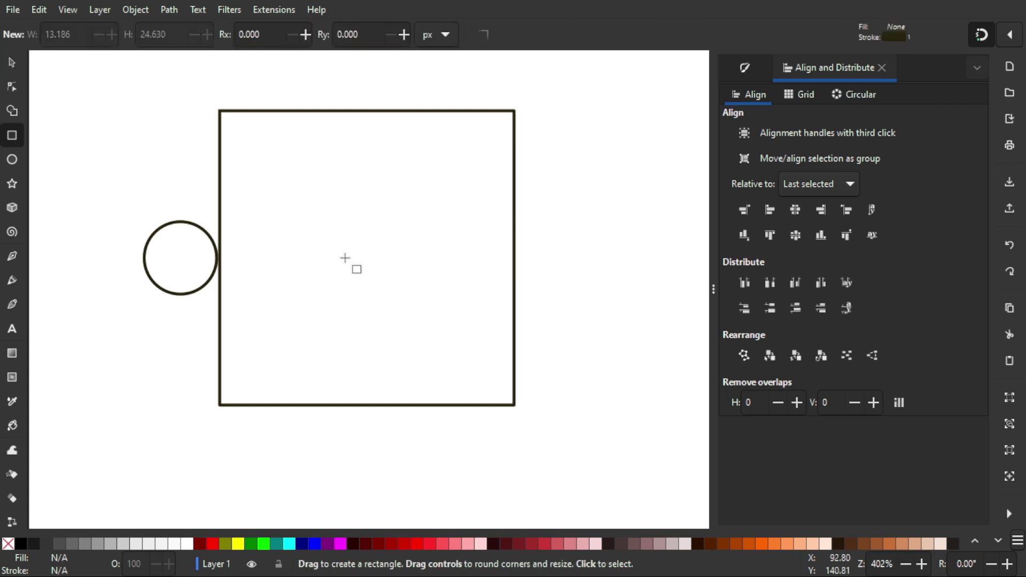
drag(313, 184, 348, 261)
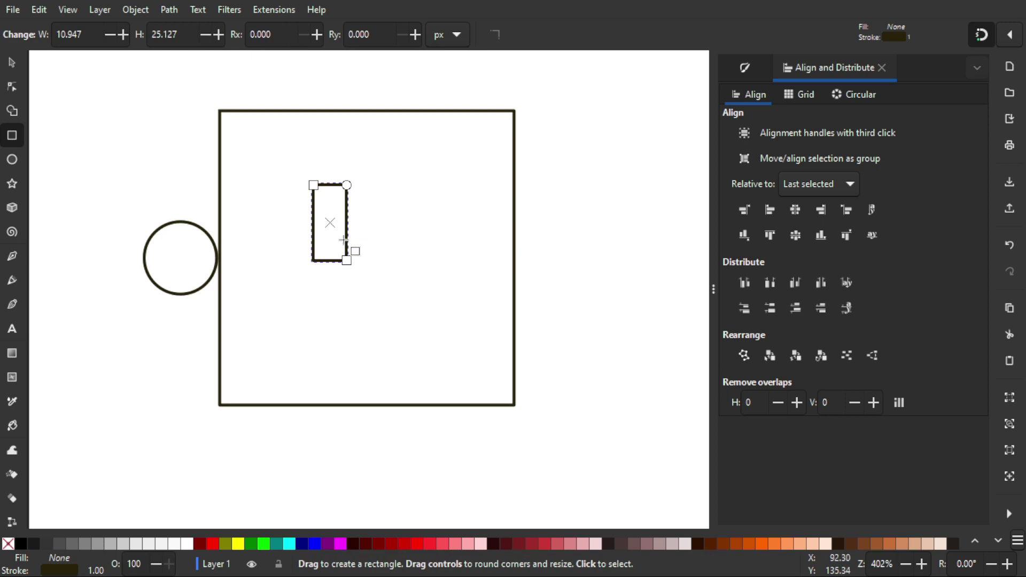
click(13, 67)
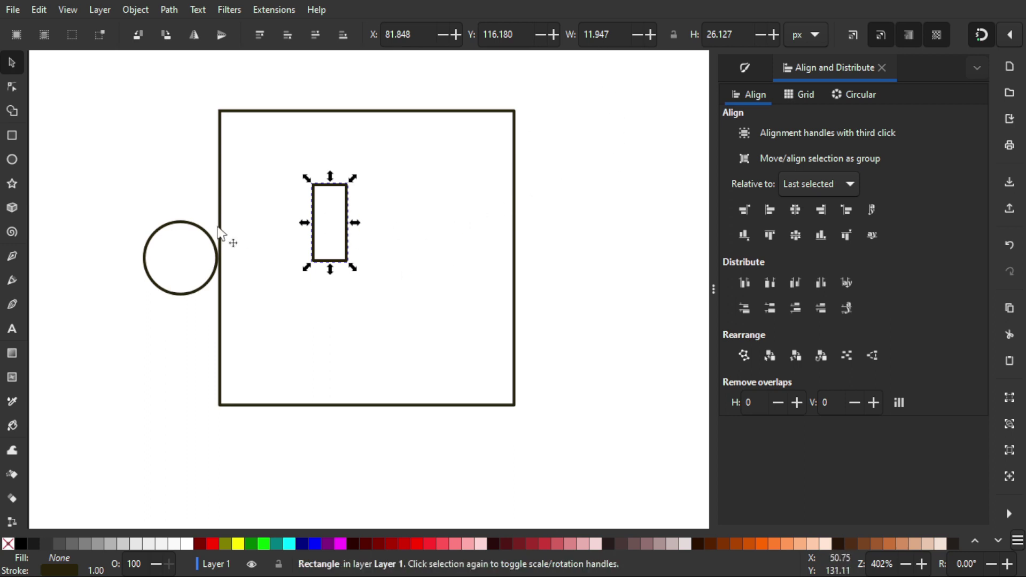
Set the small rectangle's width to 12.5 px, half of the circle's width
click(216, 247)
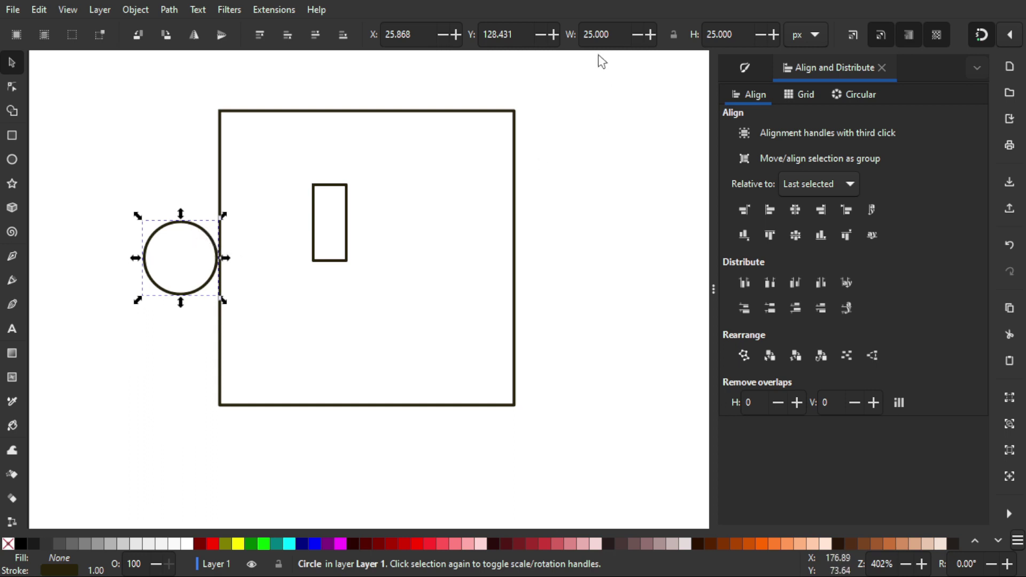
click(346, 202)
key(ctrl+a)
text(1)
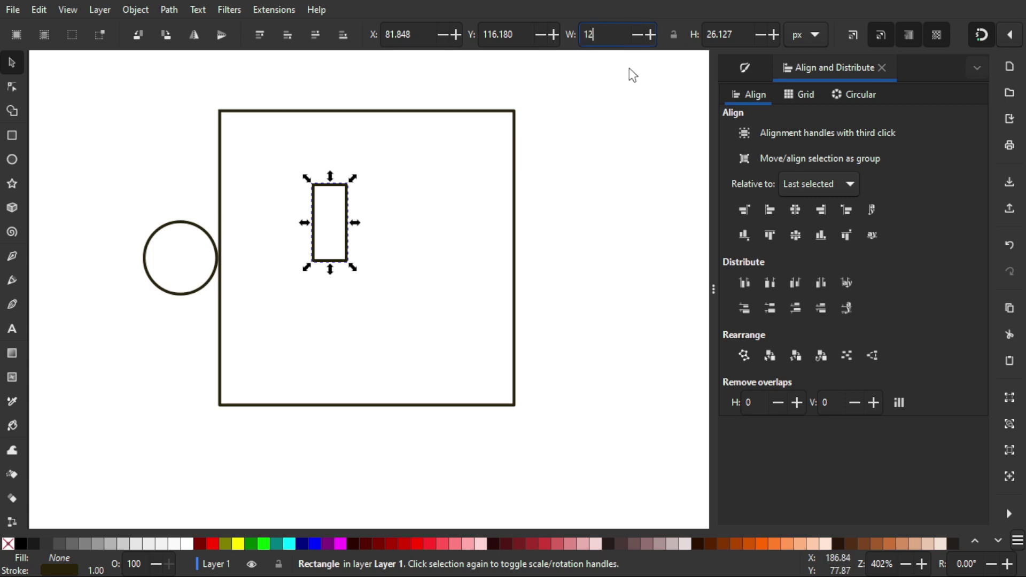
key(Return)
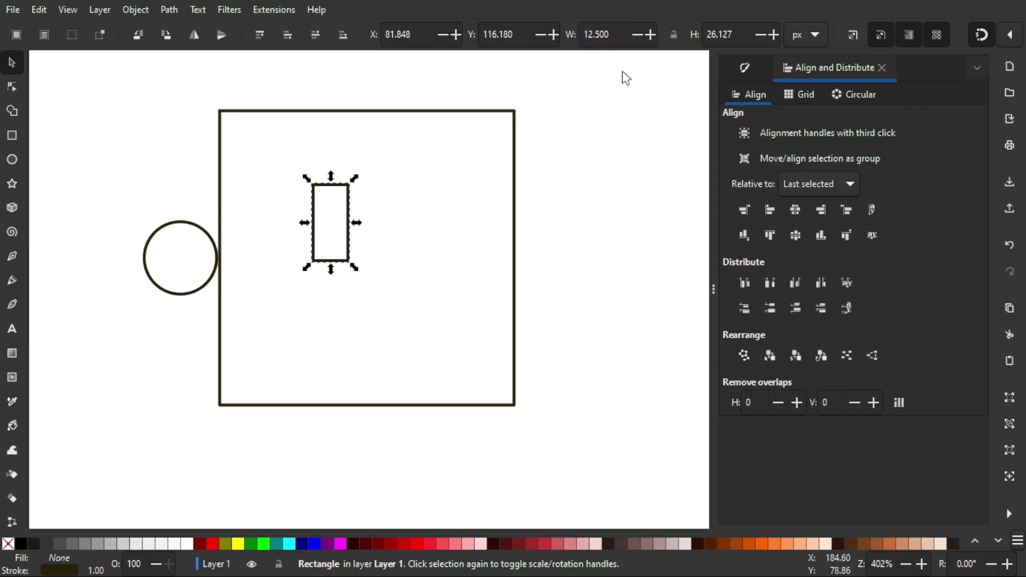
Set the small rectangle's height to 20 px, slightly less than the circle's diameter
click(195, 229)
click(186, 223)
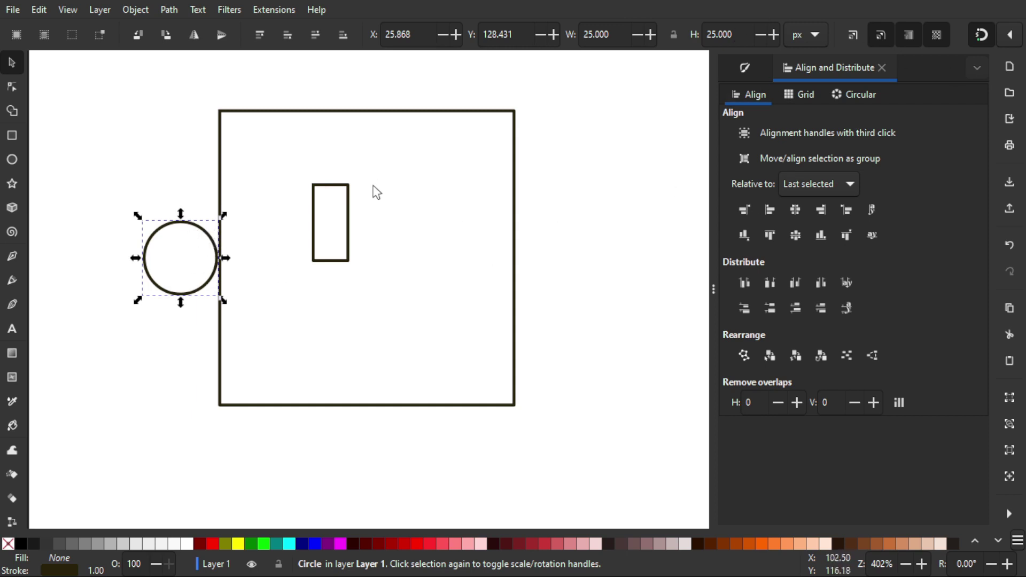
click(348, 196)
double_click(715, 40)
text(20)
key(Return)
Align the small rectangle to the circle, matching their right edges and centring it vertically
drag(360, 183, 427, 176)
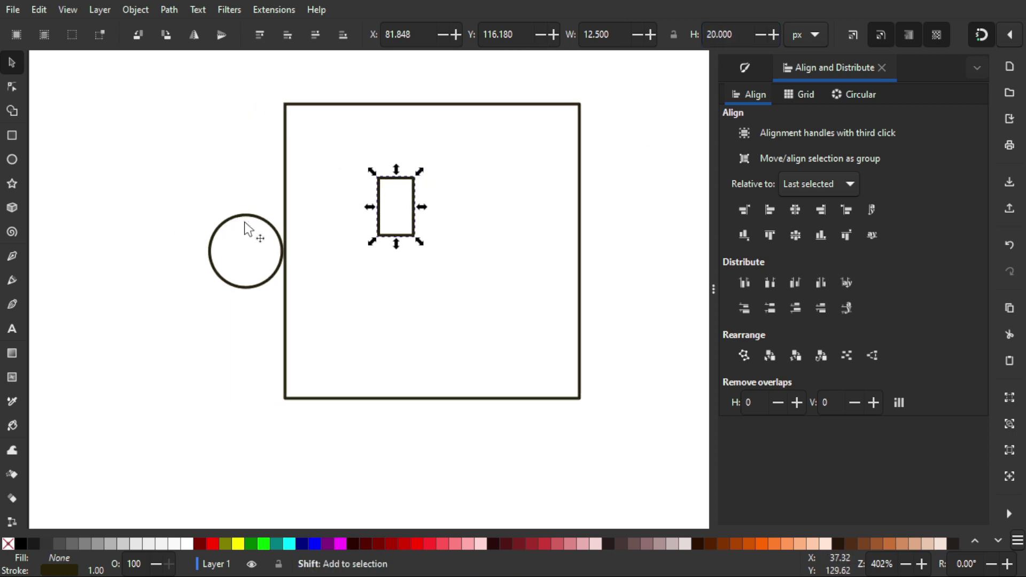
drag(393, 198, 379, 200)
scroll(335, 199, right, 2)
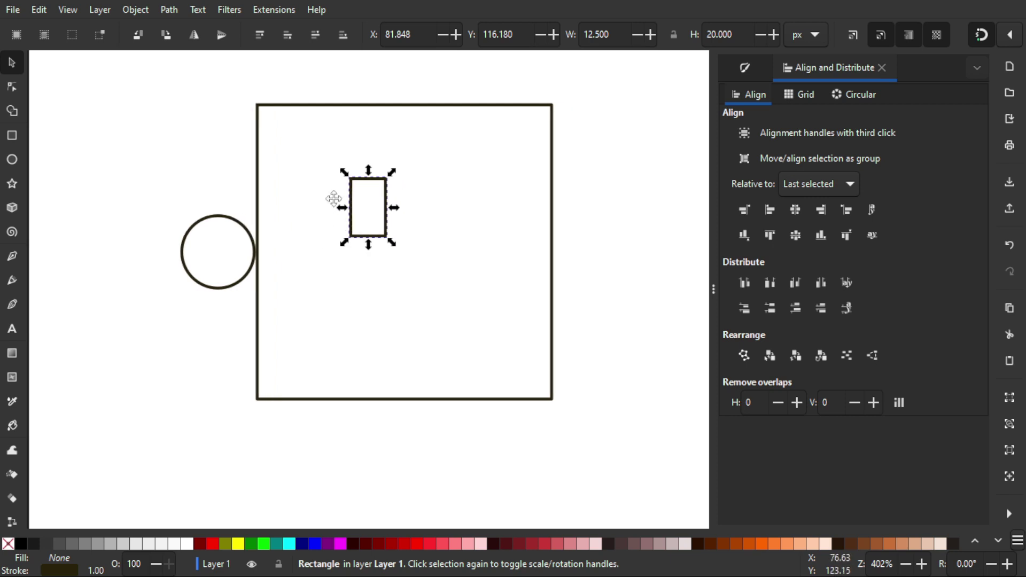
shift+click(213, 224)
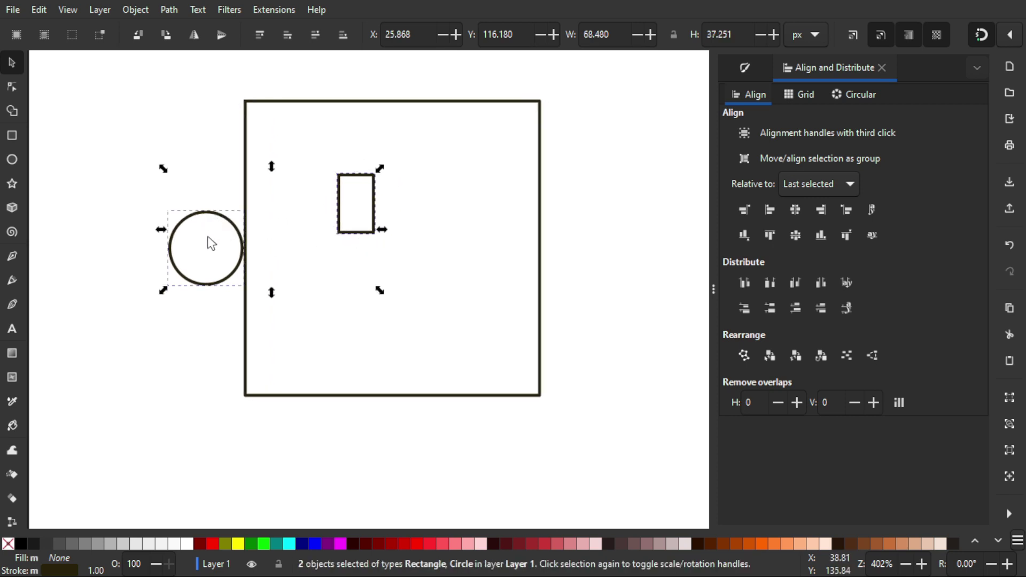
scroll(422, 254, right, 3)
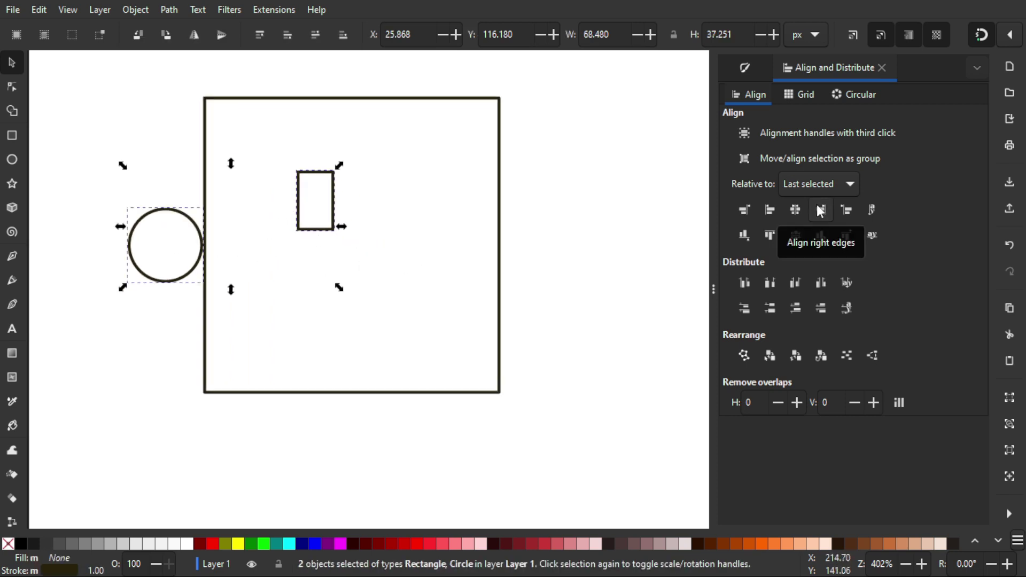
click(821, 211)
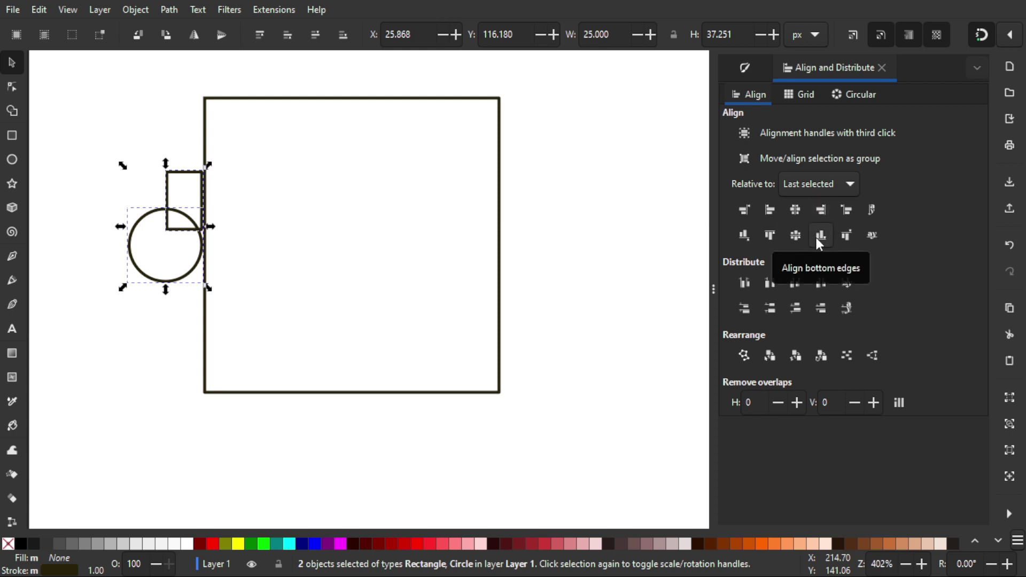
click(795, 234)
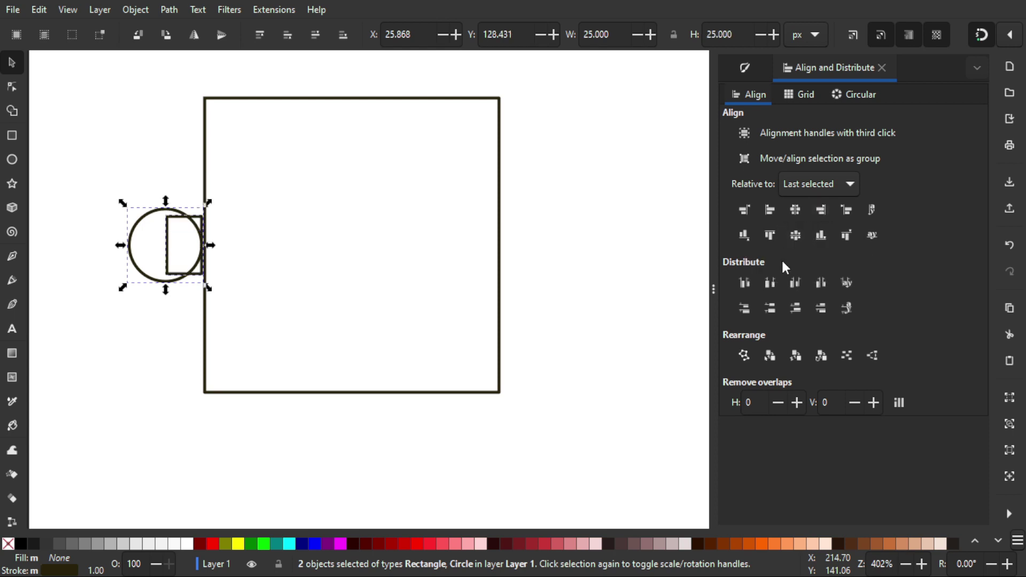
click(343, 264)
Examine closely how the outlines of the circle and small rectangle meet the square's left edge
mouse_move(313, 259)
mouse_down()
mouse_move(342, 246)
mouse_move(423, 263)
mouse_up()
drag(314, 258, 363, 240)
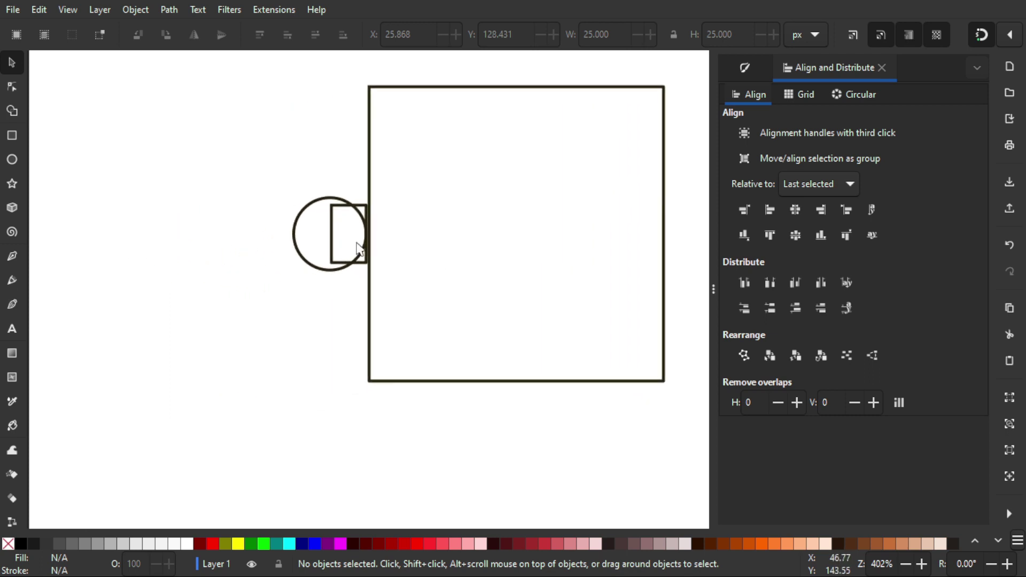
scroll(348, 245, up, 3)
scroll(439, 257, right, 2)
drag(459, 405, 47, 82)
click(451, 207)
scroll(390, 187, up, 2)
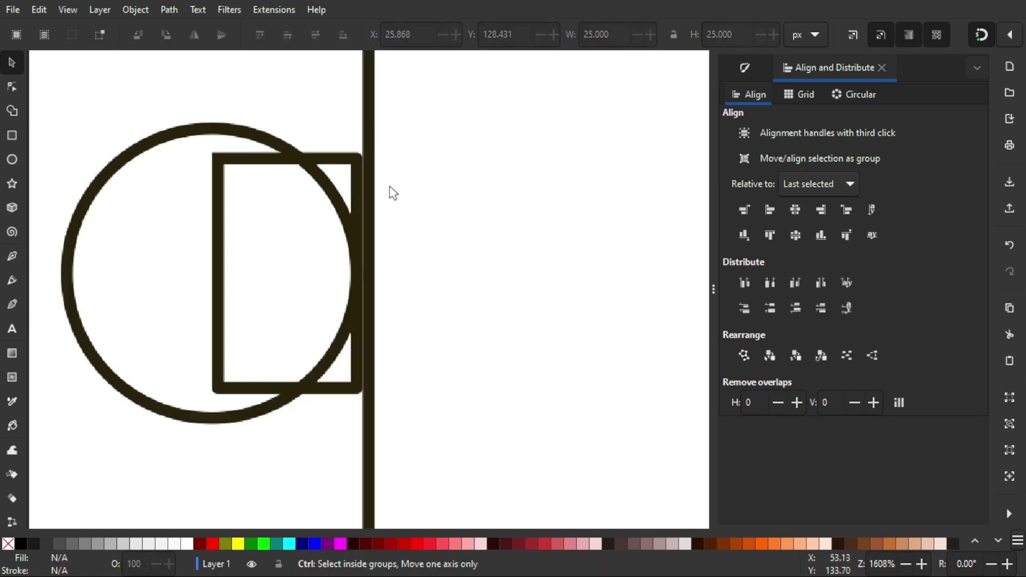
click(337, 152)
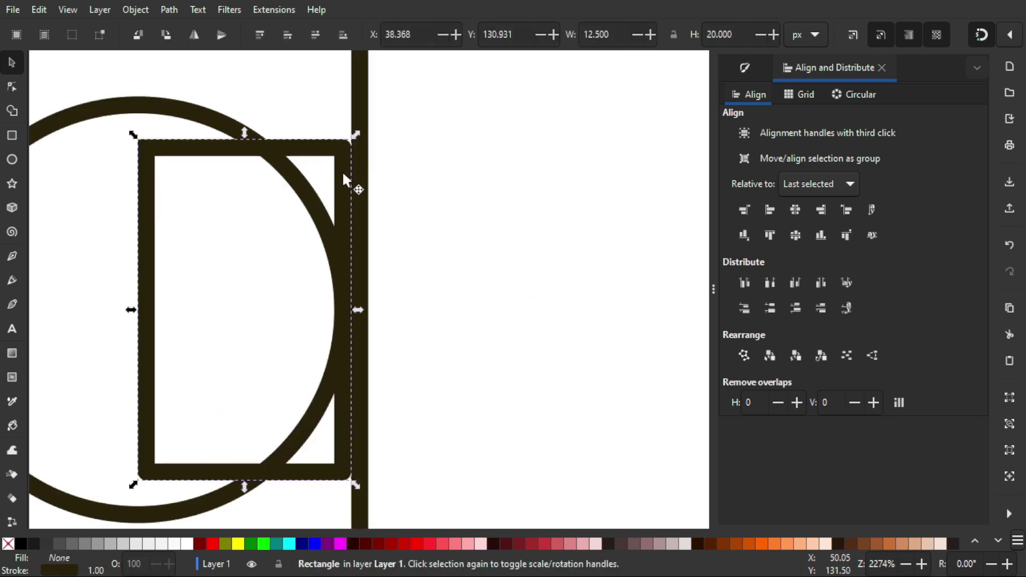
scroll(336, 154, up, 2)
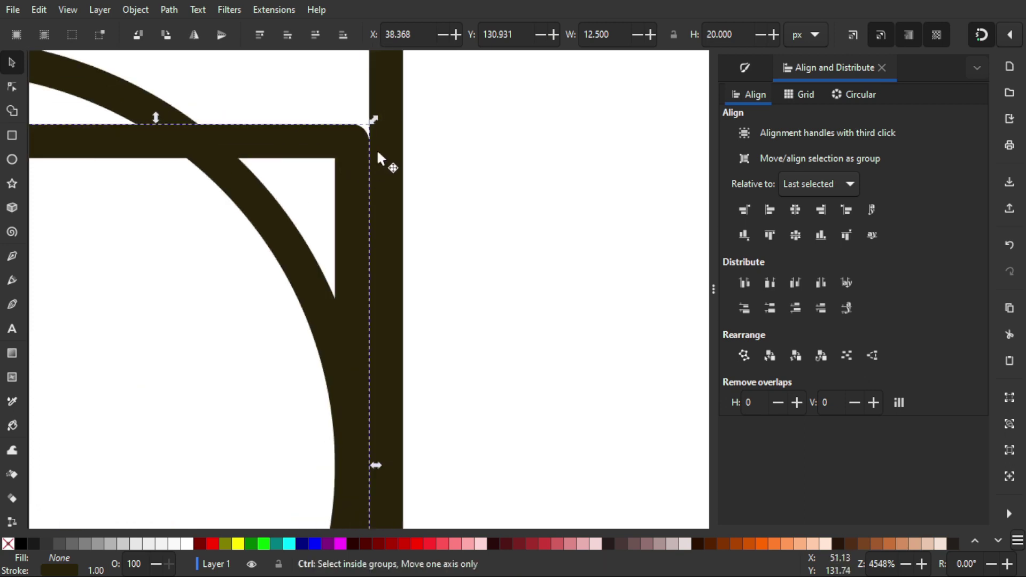
scroll(380, 155, down, 3)
scroll(402, 119, up, 3)
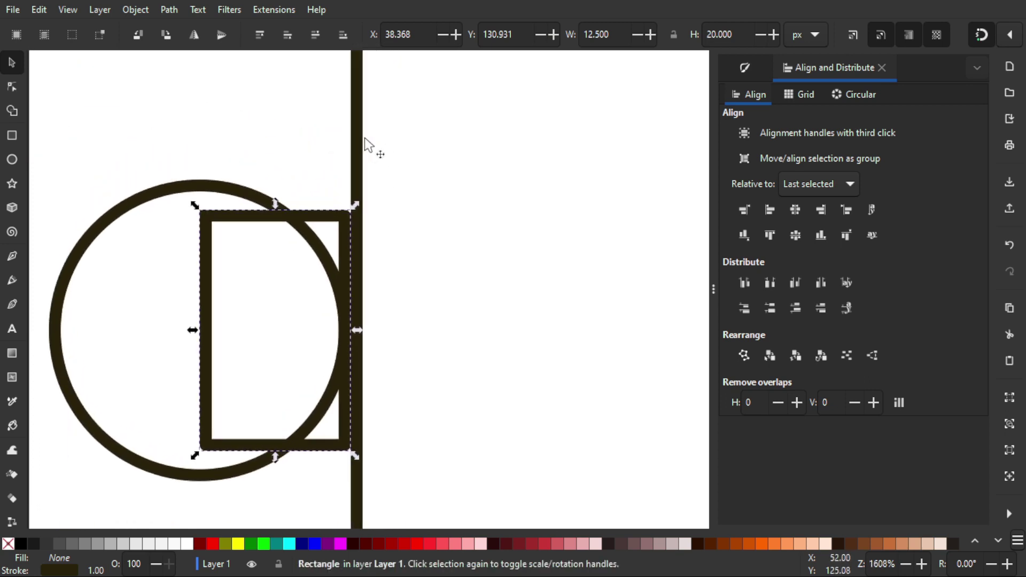
click(361, 147)
scroll(378, 161, down, 4)
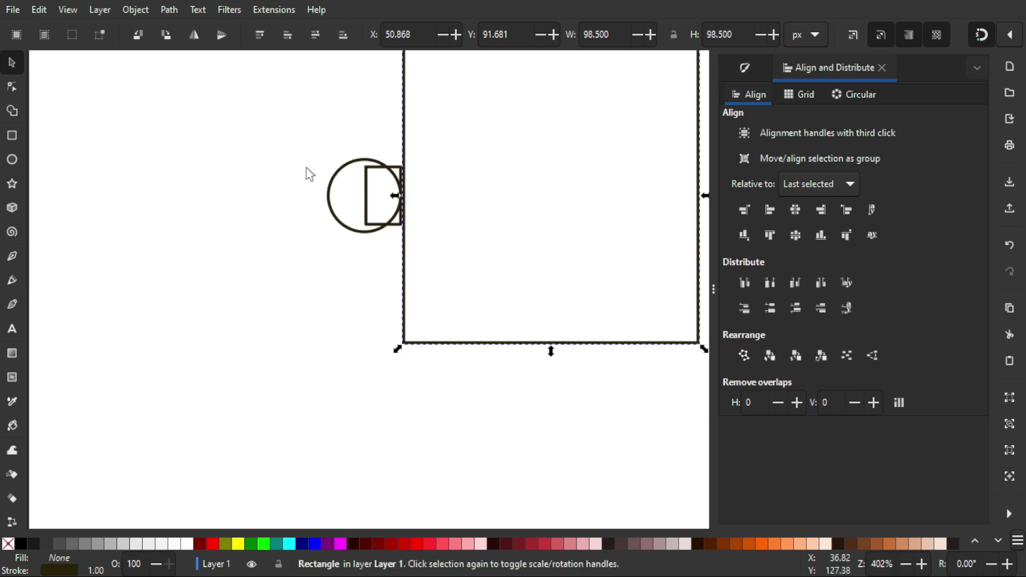
scroll(422, 170, up, 3)
scroll(478, 218, up, 1)
Move the circle and small rectangle together 1 px right so their strokes overlap the square's left edge
drag(443, 438, 193, 79)
drag(542, 139, 424, 152)
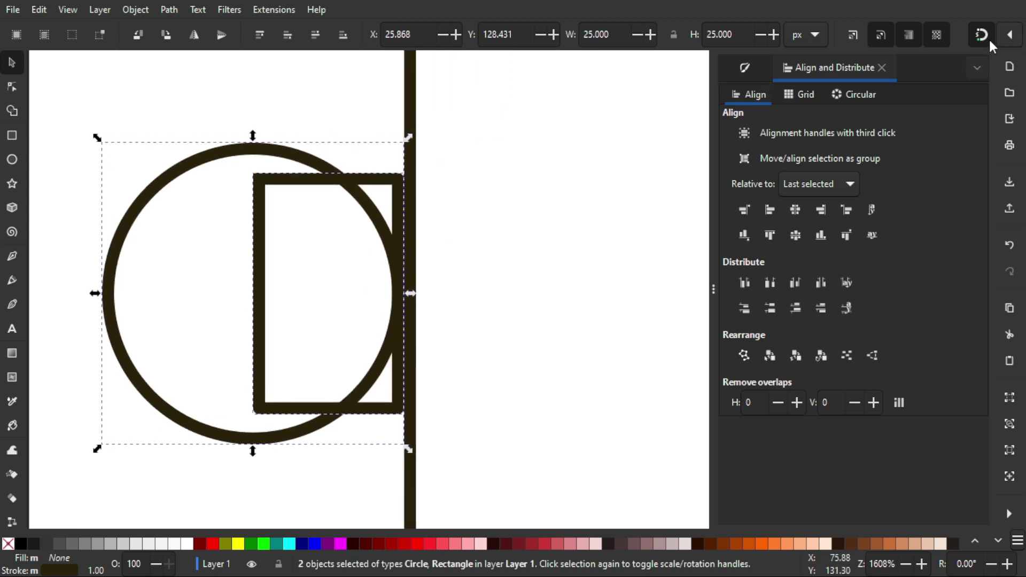
scroll(520, 137, right, 4)
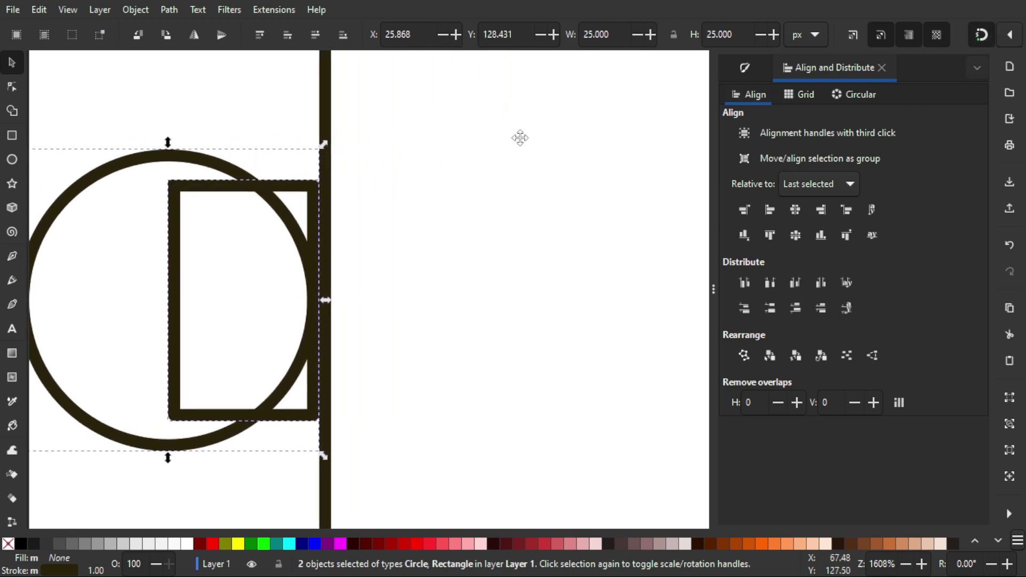
drag(293, 196, 314, 195)
click(384, 214)
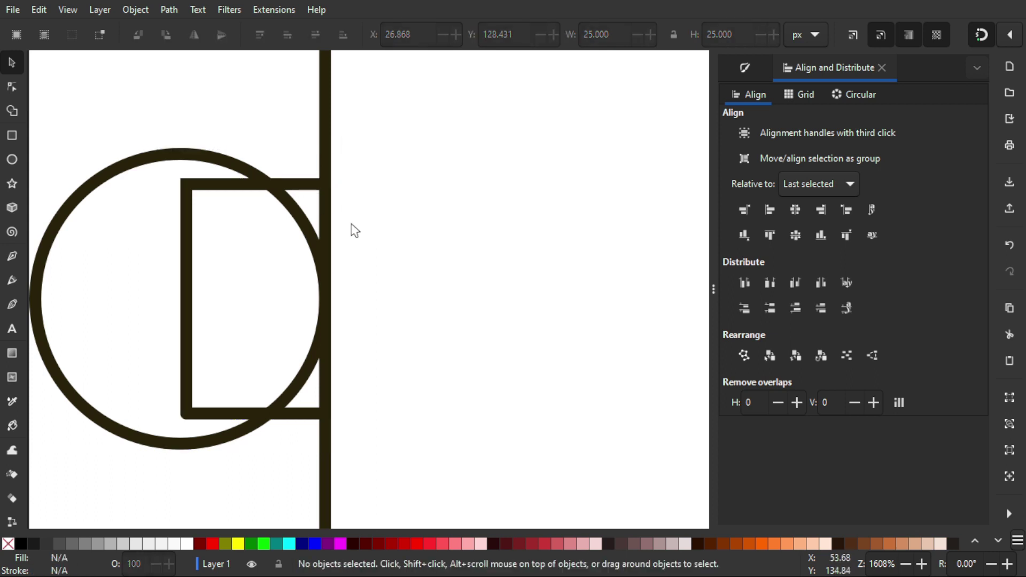
Check the overlap between the small rectangle's right stroke and the square's left stroke
scroll(341, 199, up, 1)
click(282, 180)
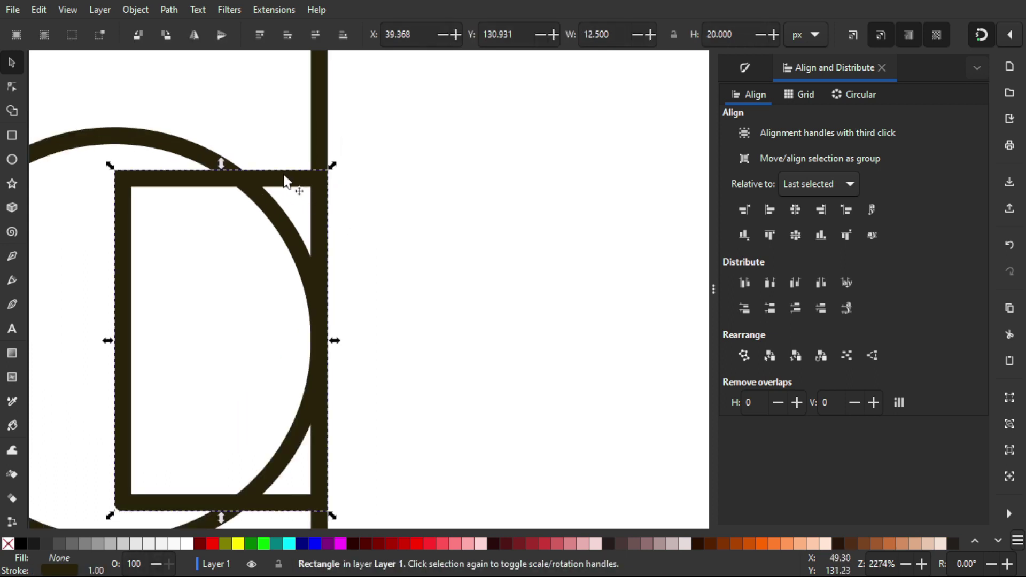
key(Tab)
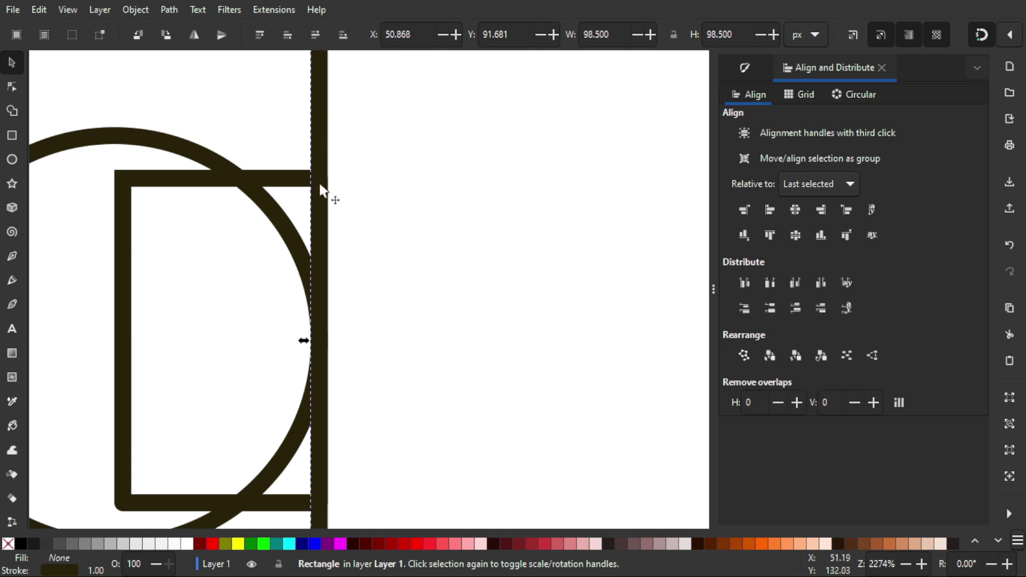
scroll(417, 220, left, 1)
click(439, 219)
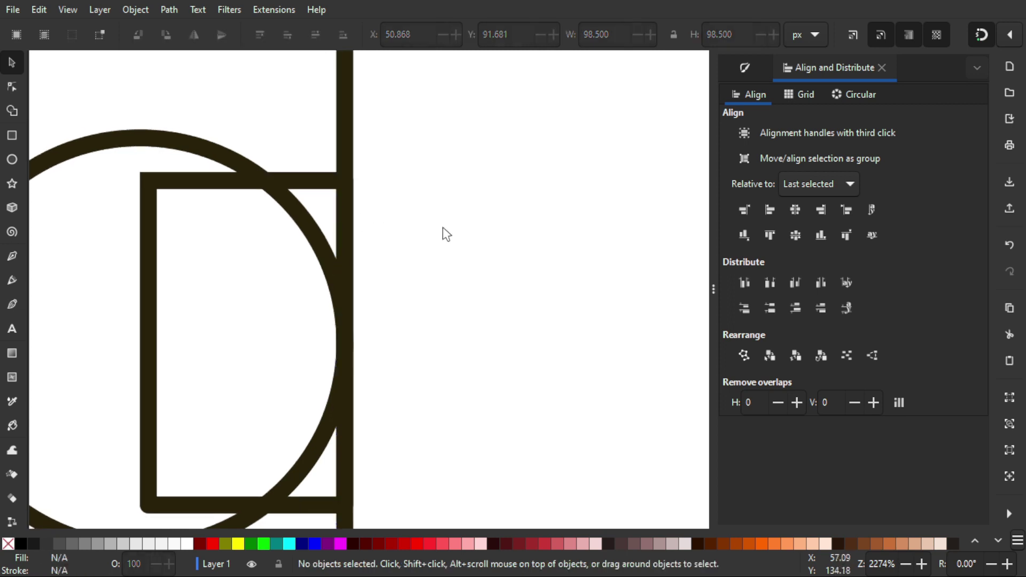
scroll(439, 219, down, 2)
scroll(464, 212, right, 2)
scroll(468, 214, down, 2)
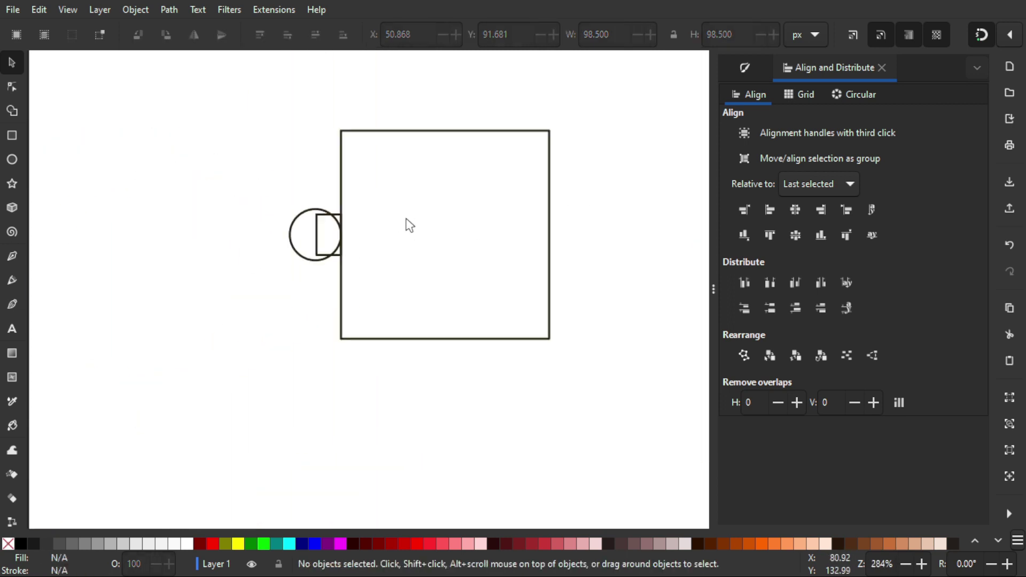
scroll(338, 265, up, 1)
scroll(373, 264, right, 1)
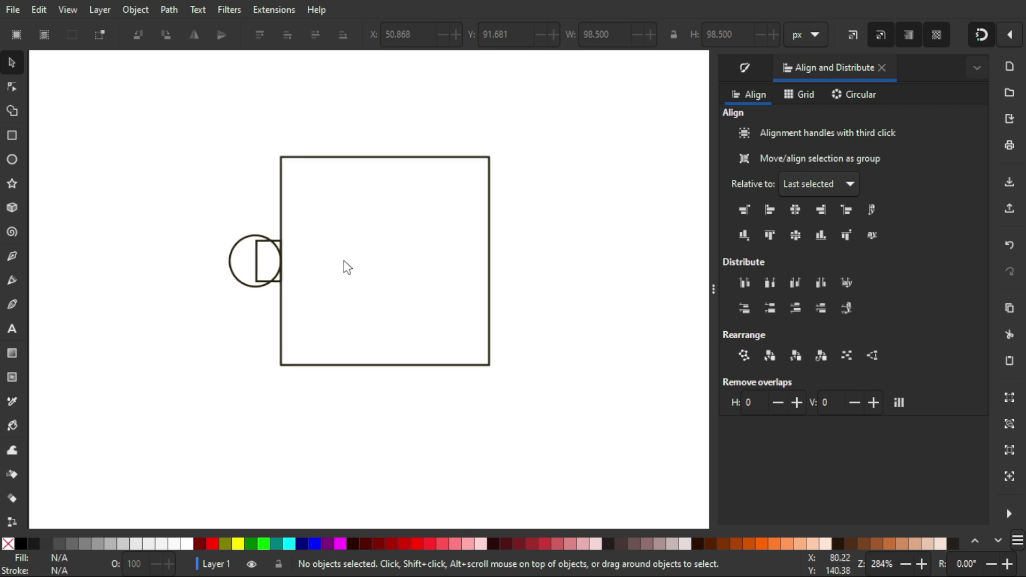
Group the circle and the small rectangle into one connector tab
drag(359, 319, 188, 226)
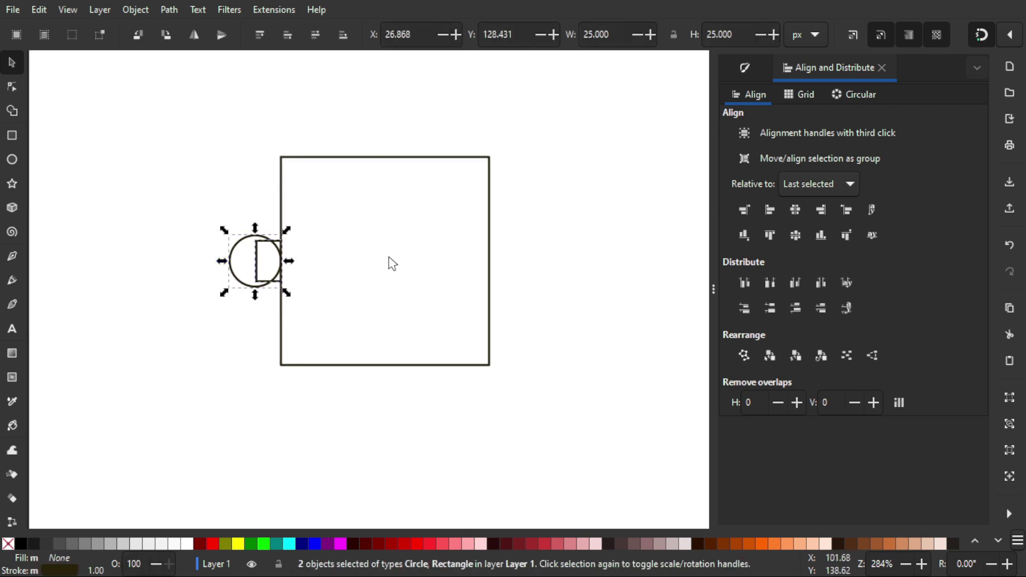
key(ctrl)
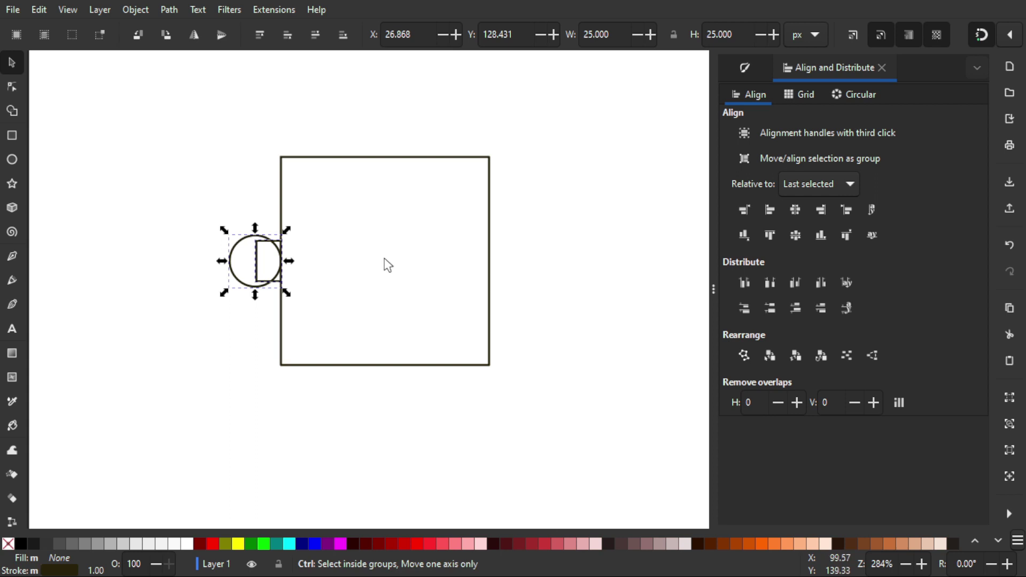
key(ctrl+g)
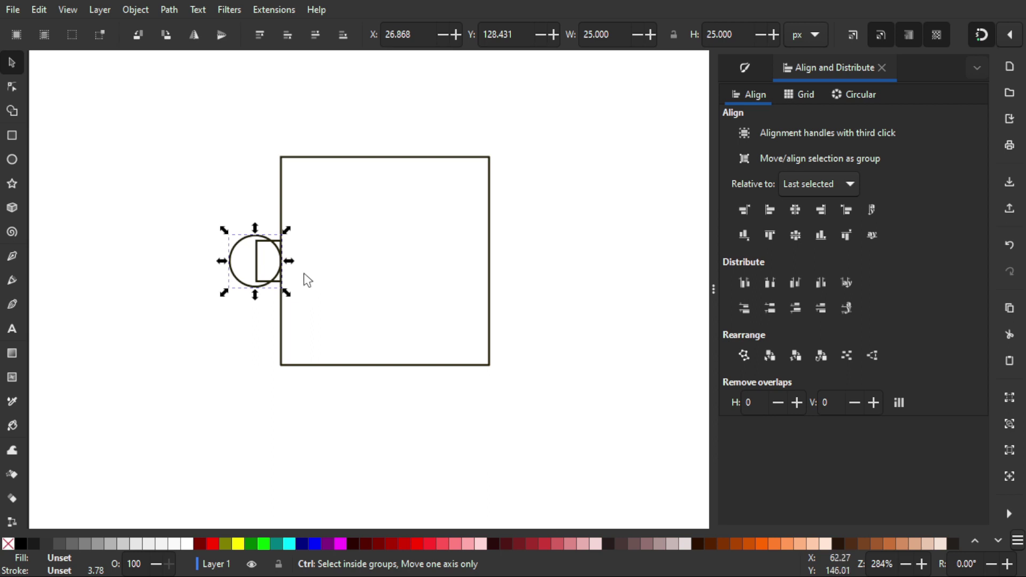
Duplicate the connector group, move the copy inside the square and give it a blue stroke
key(ctrl+d)
drag(262, 258, 365, 257)
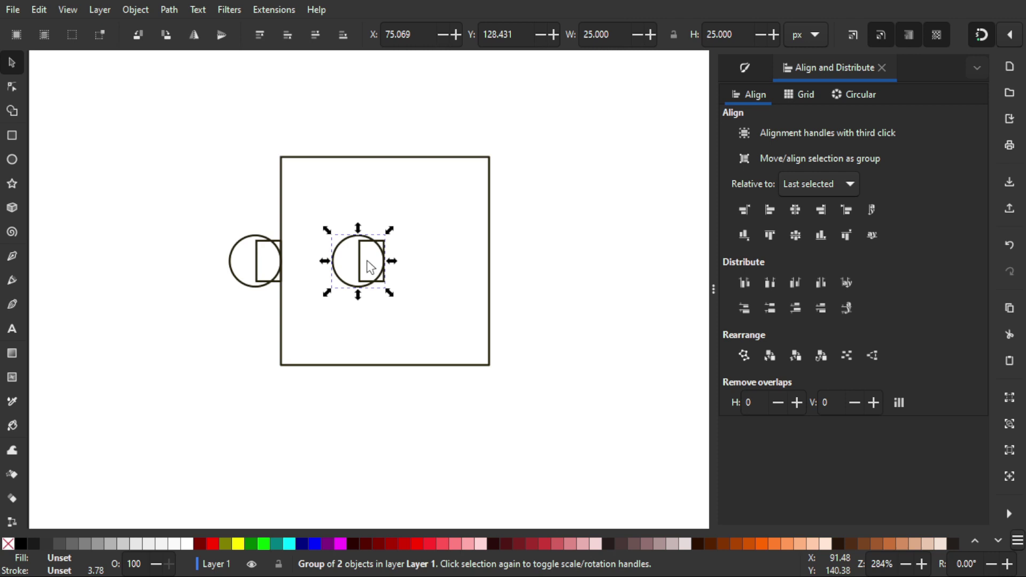
key(shift)
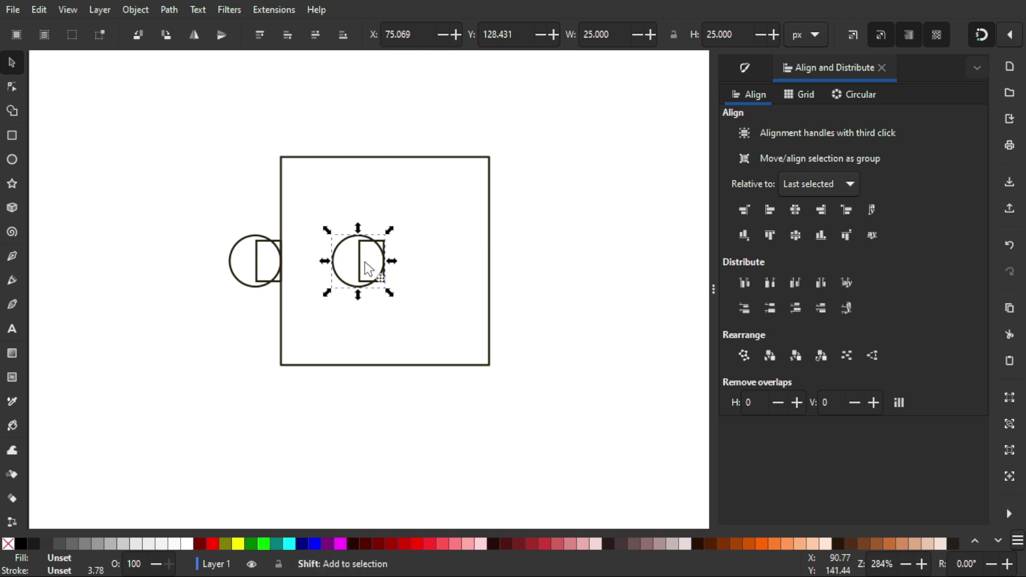
shift+click(314, 546)
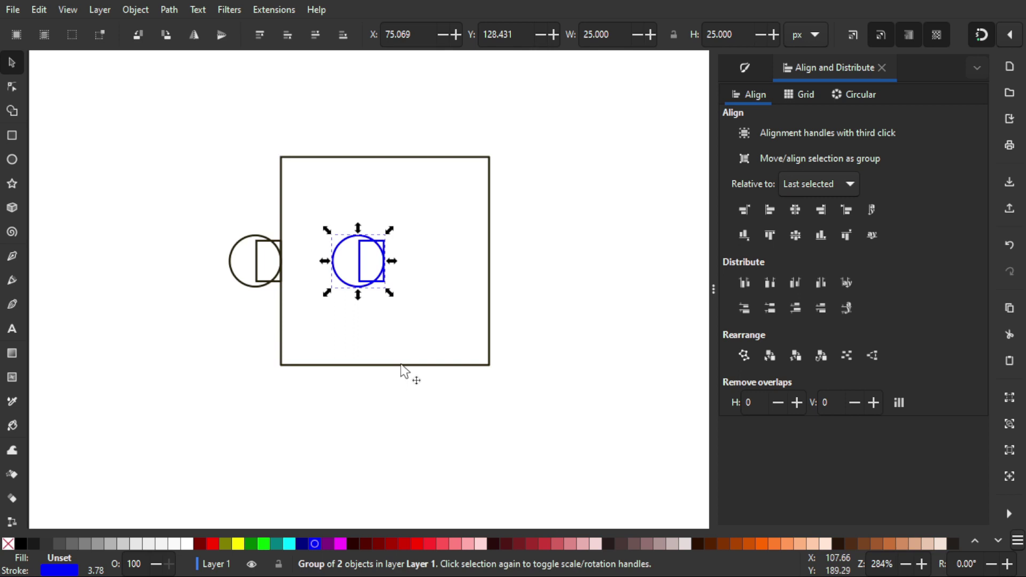
Align the blue group's left edge to the square's right edge and flip the group horizontally
drag(459, 308, 432, 302)
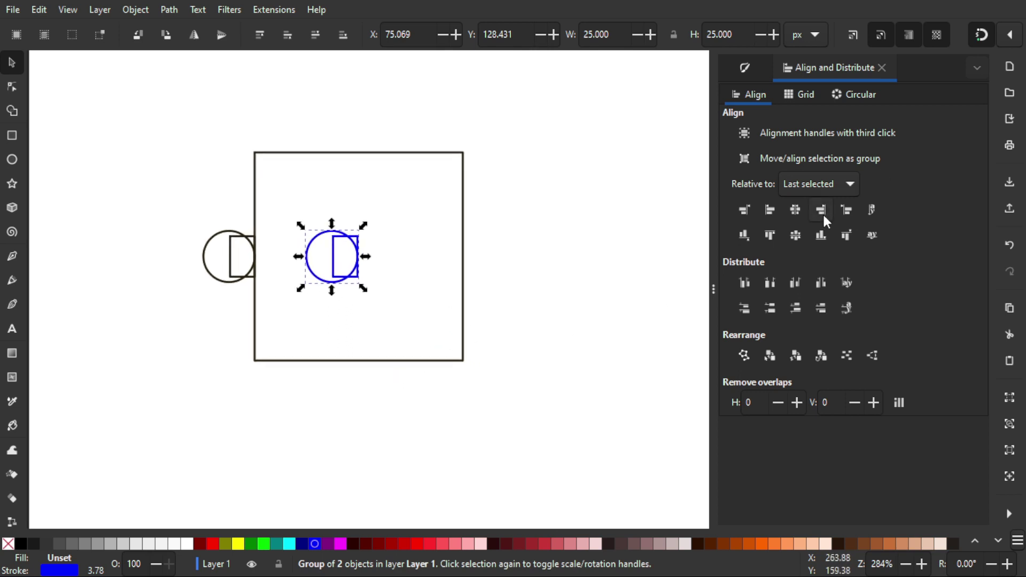
scroll(451, 183, right, 2)
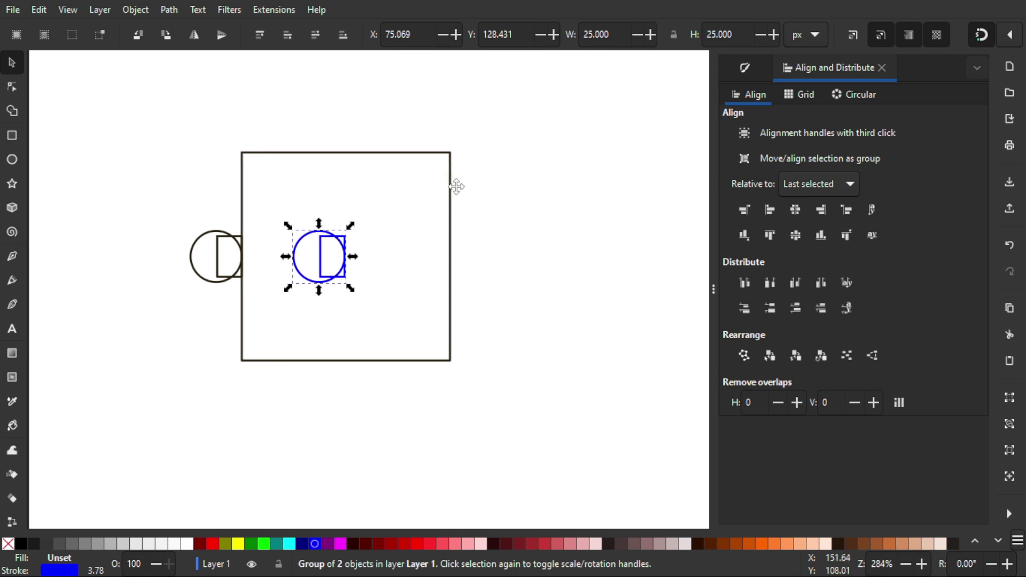
shift+click(401, 152)
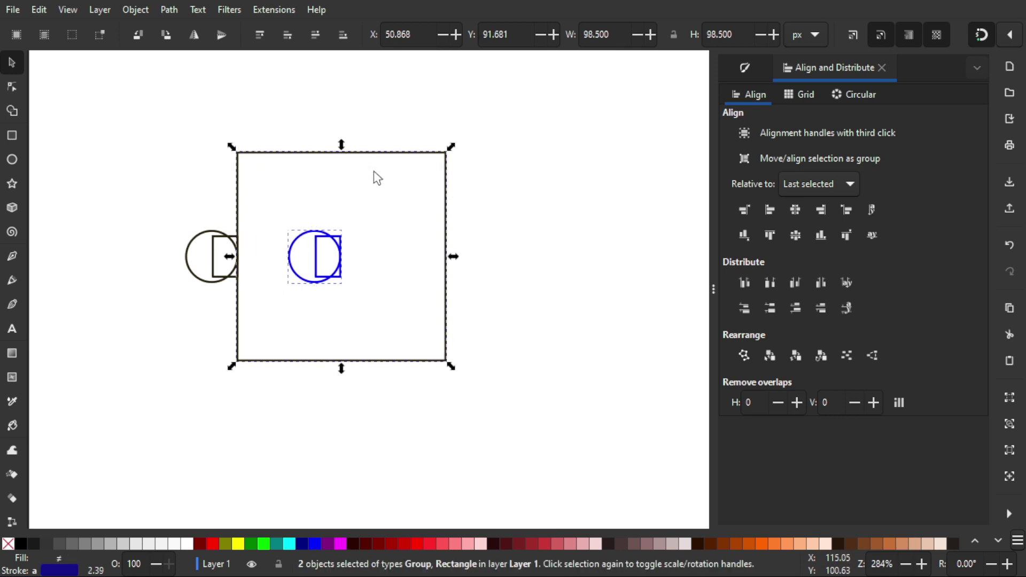
click(823, 211)
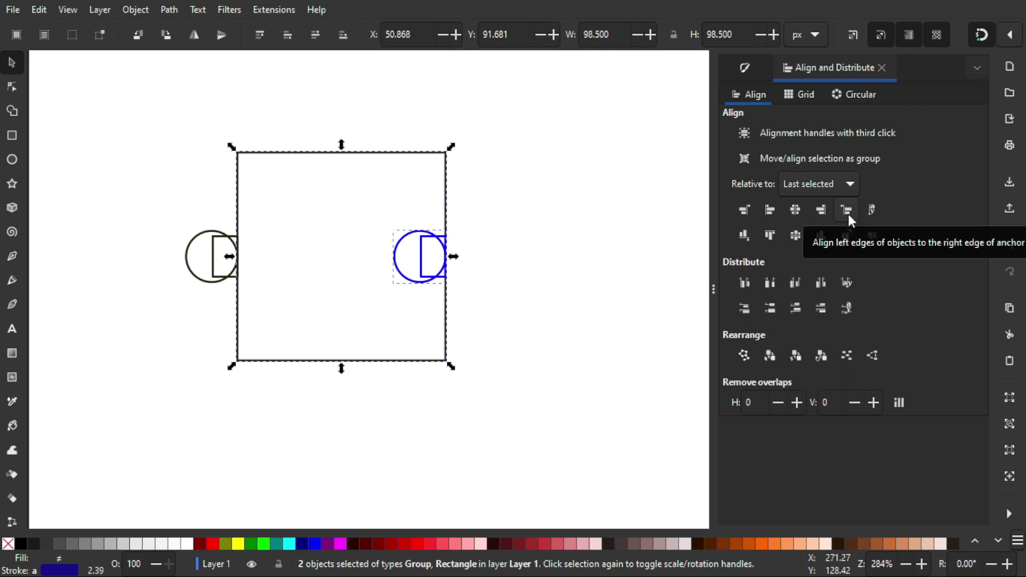
click(847, 210)
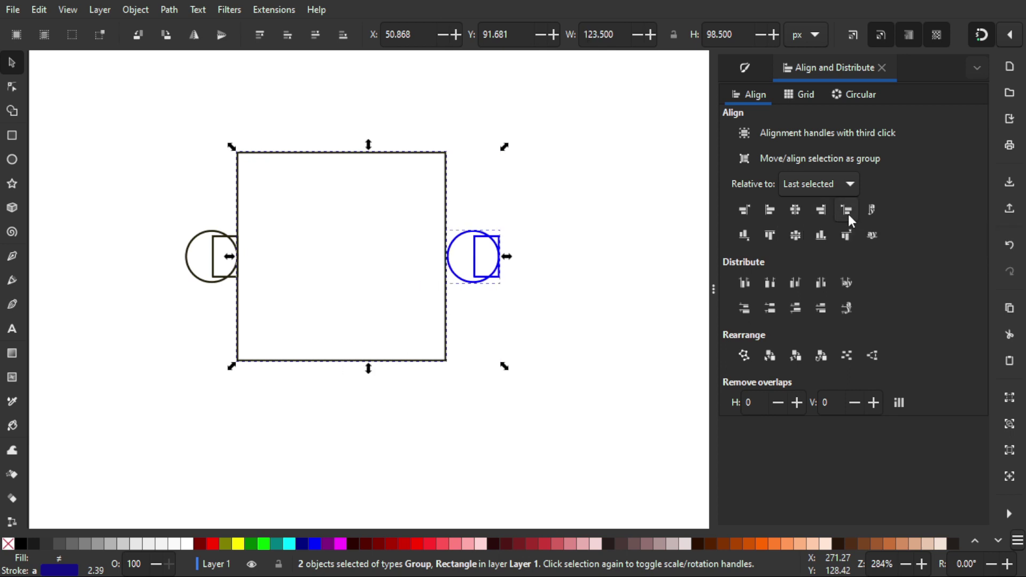
click(603, 266)
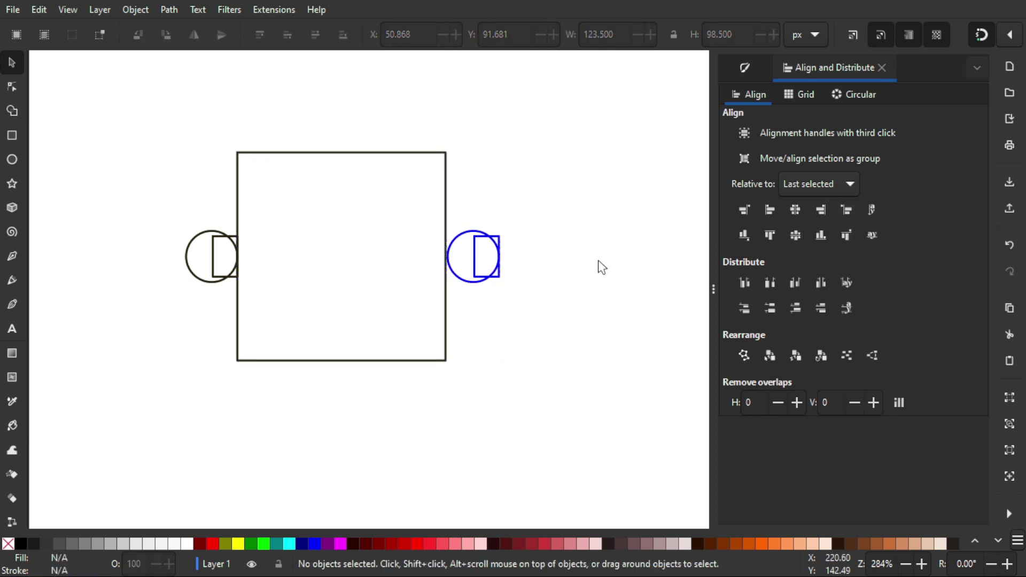
click(488, 241)
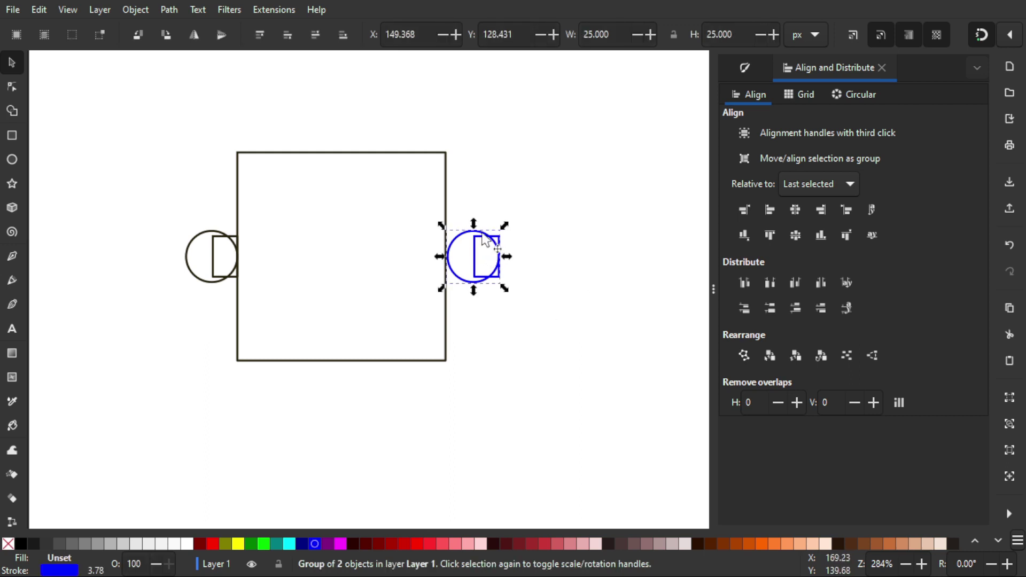
click(193, 43)
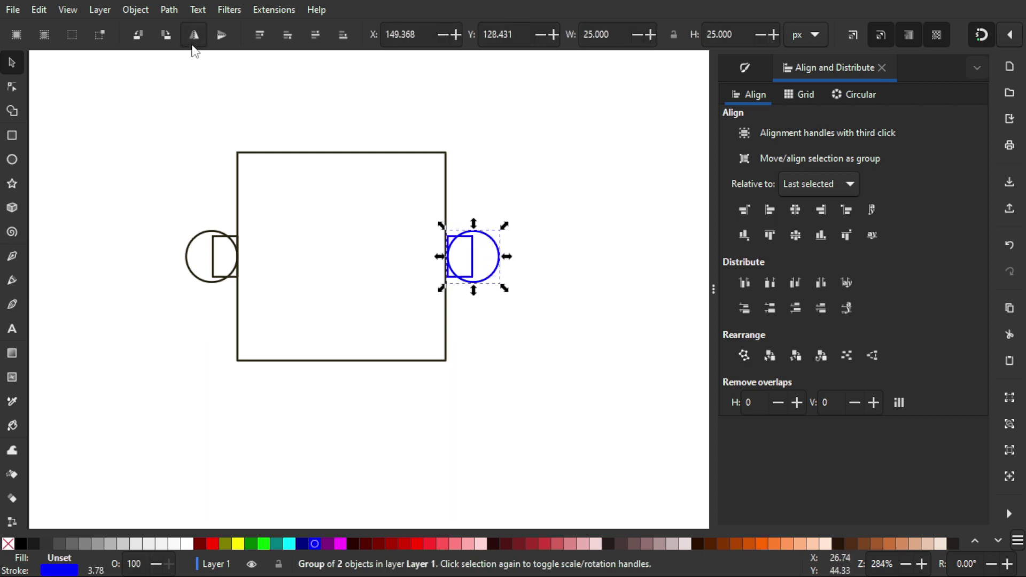
Move the blue connector horizontally to X 148.368 px so its left stroke overlaps the square's right stroke
click(545, 249)
scroll(484, 258, up, 2)
click(450, 225)
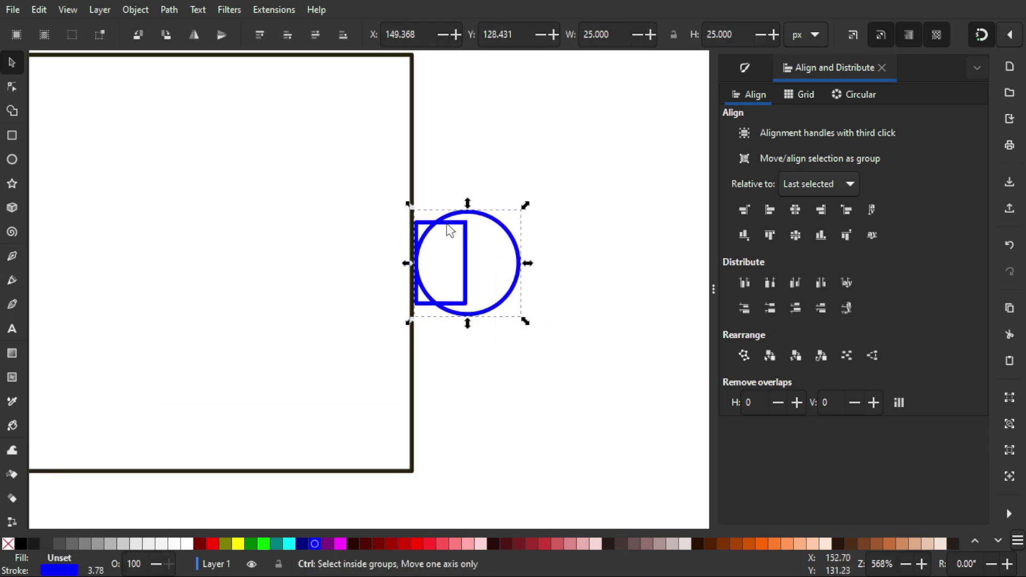
scroll(448, 225, up, 4)
drag(357, 225, 328, 230)
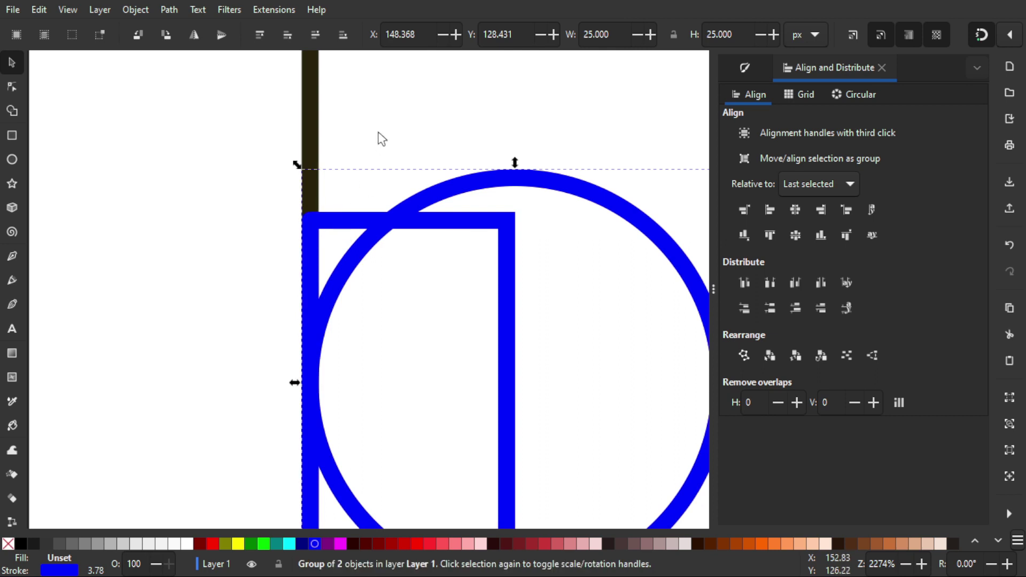
click(380, 139)
scroll(384, 147, down, 5)
scroll(387, 157, down, 2)
scroll(377, 169, up, 2)
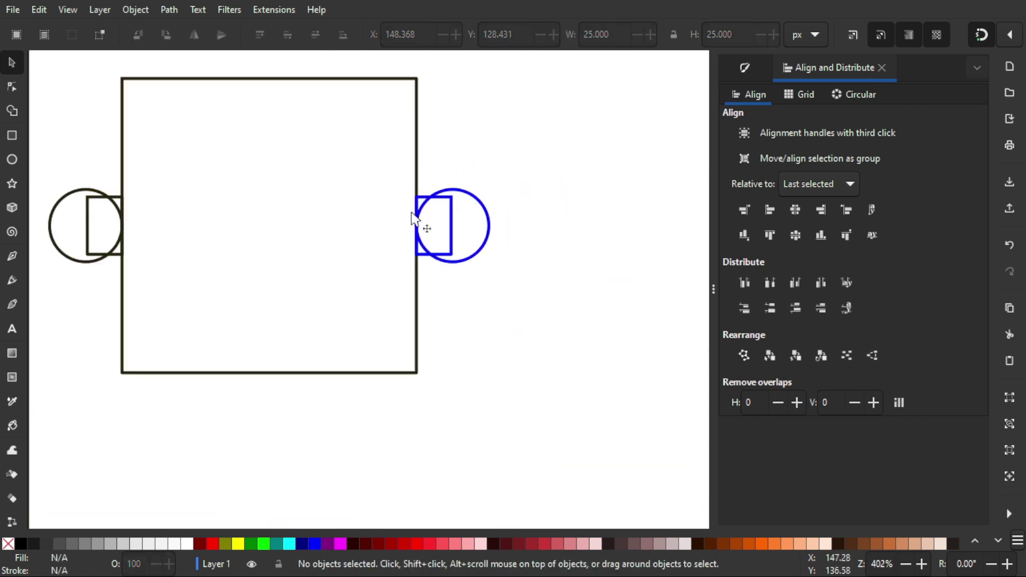
drag(448, 250, 481, 261)
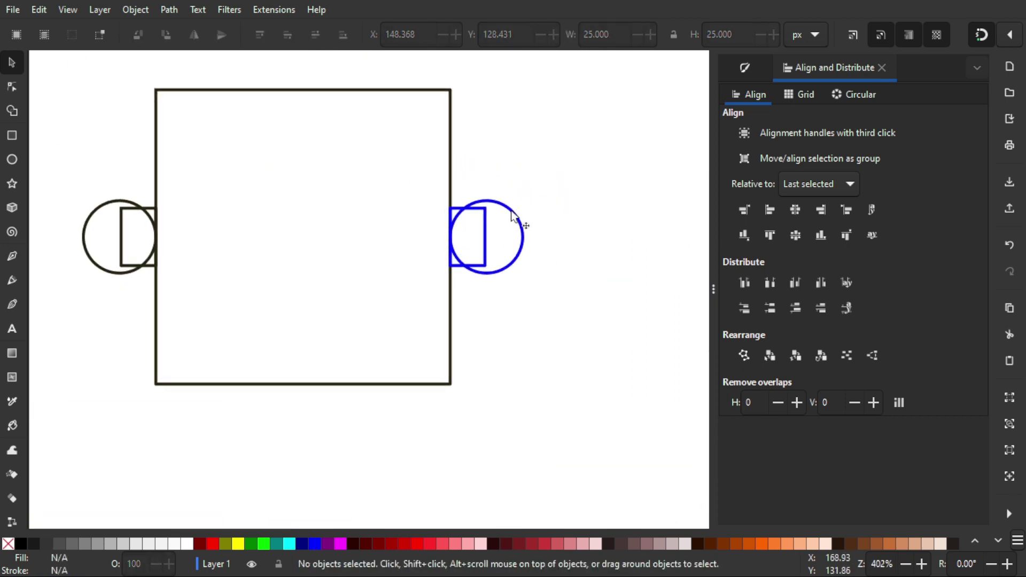
Place a duplicate of the right connector, rotated 90° clockwise, inside the square at its top edge, centered horizontally
click(511, 211)
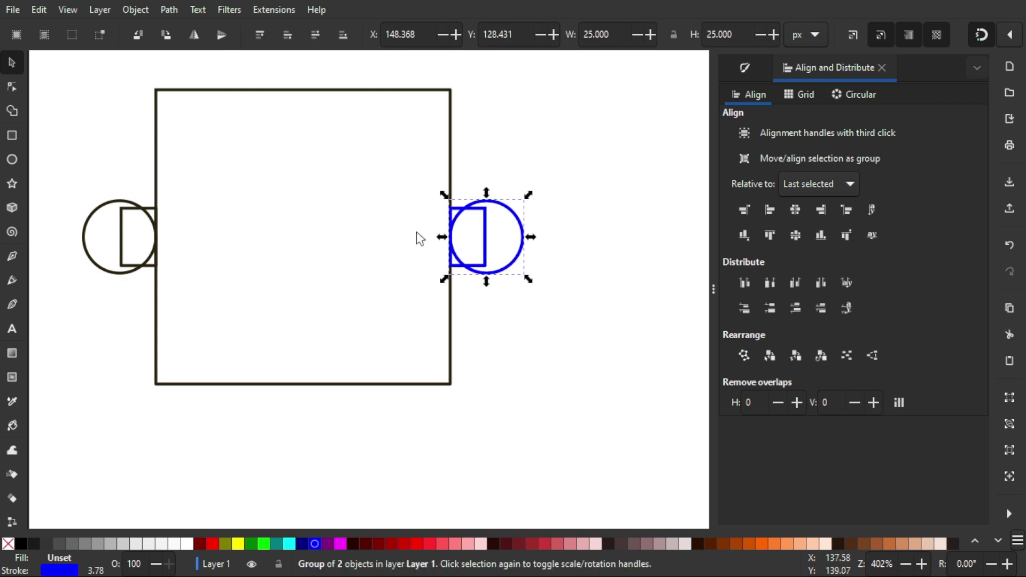
click(162, 40)
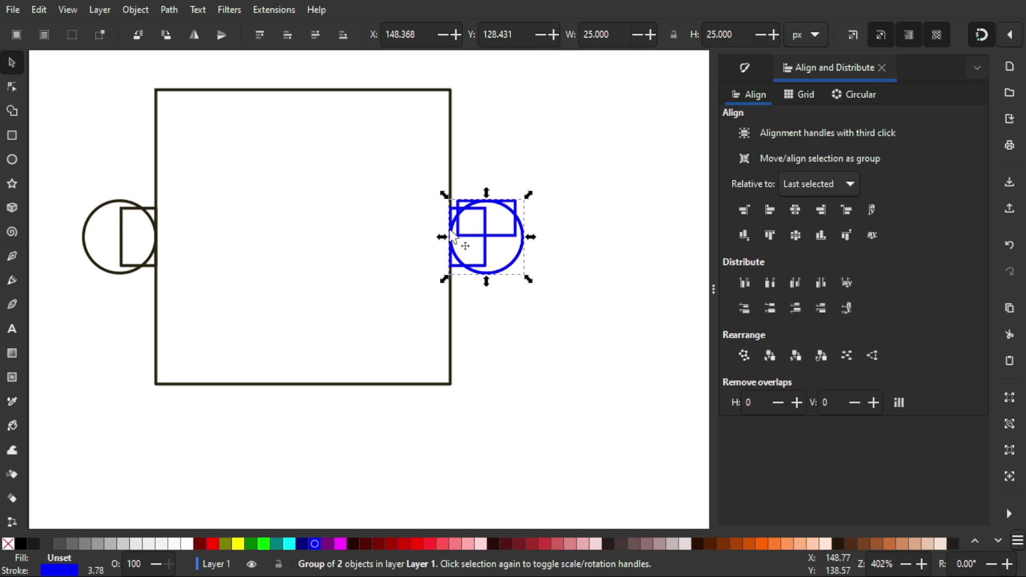
key(shift)
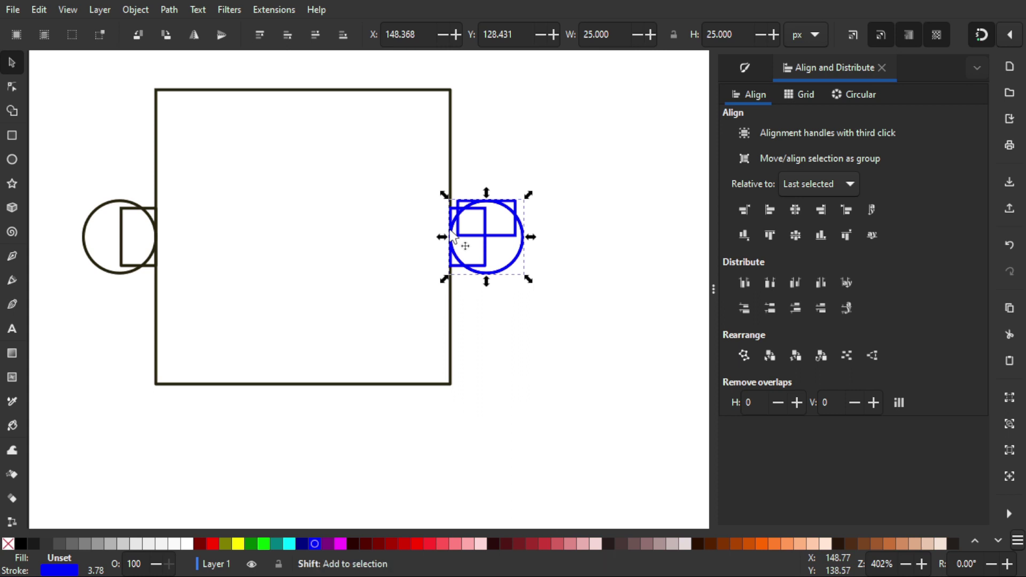
shift+click(255, 90)
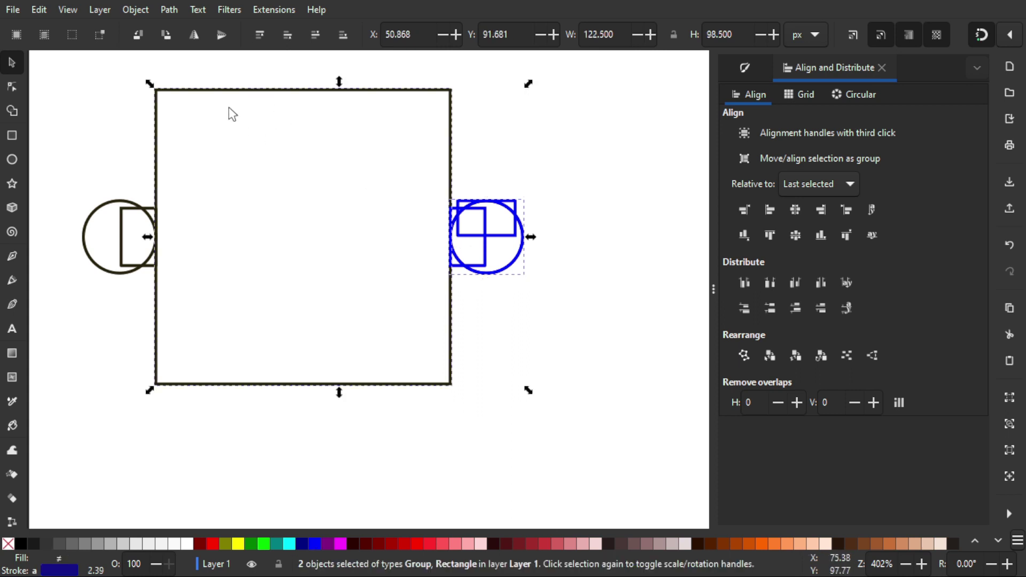
click(771, 235)
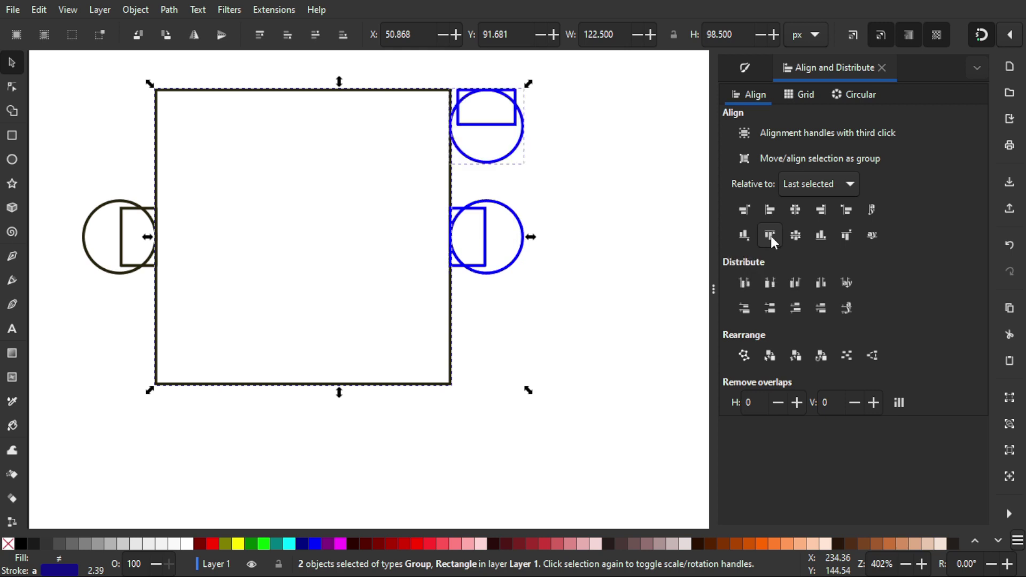
click(796, 211)
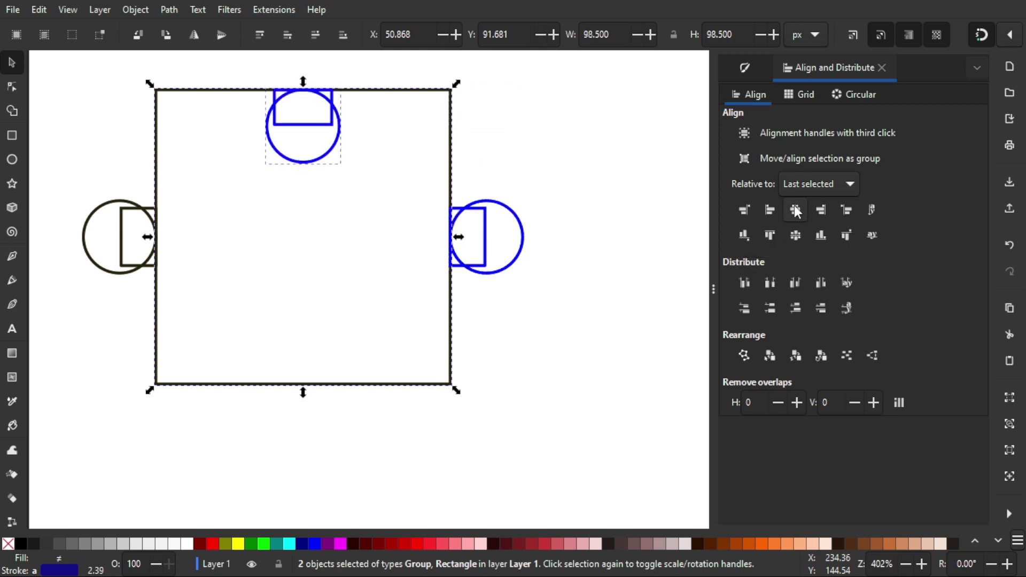
click(540, 171)
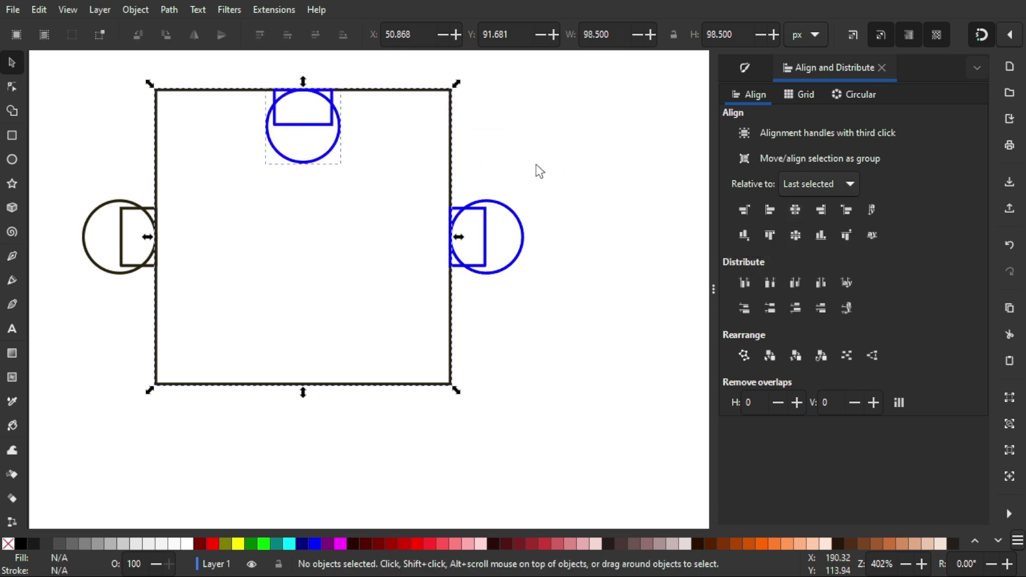
Duplicate the top connector, flip the copy vertically and align it to the square's bottom edge
click(326, 156)
drag(294, 188, 363, 226)
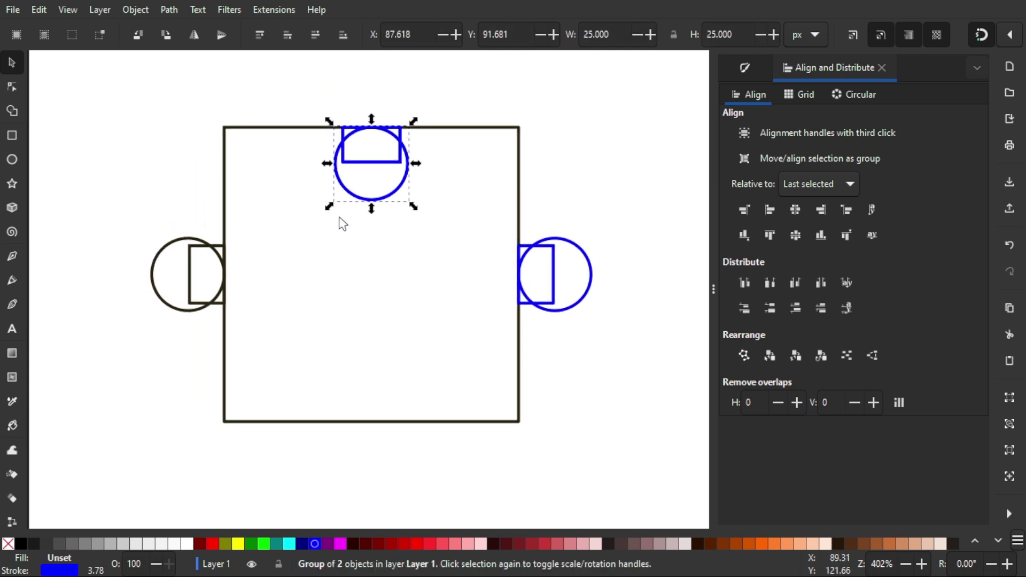
click(221, 37)
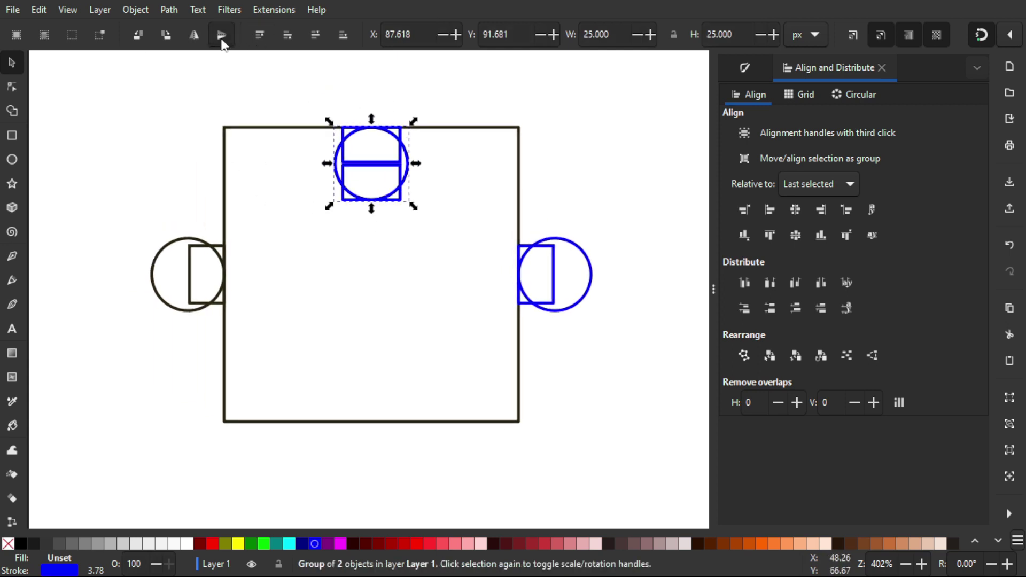
shift+click(494, 128)
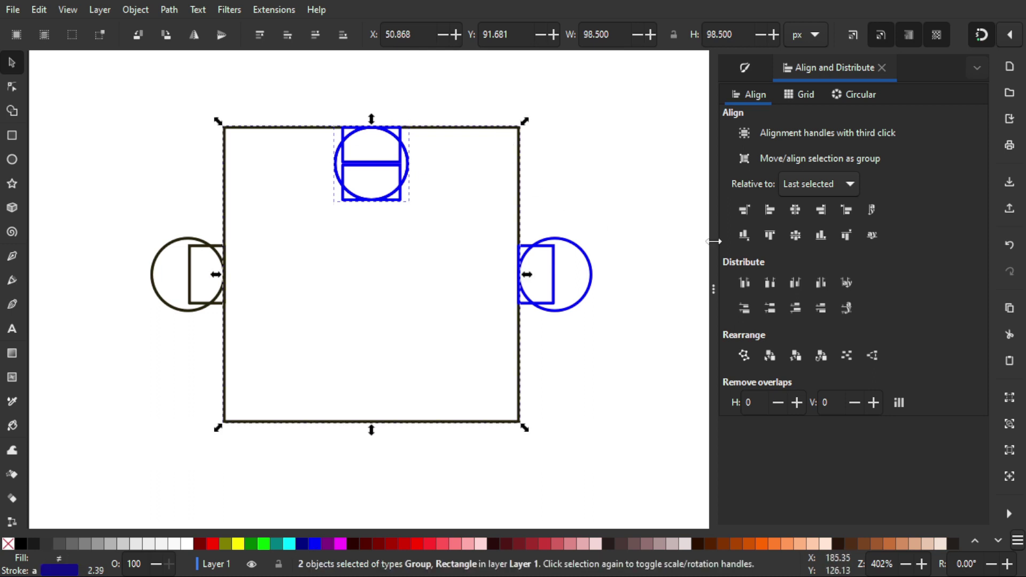
click(813, 233)
click(630, 231)
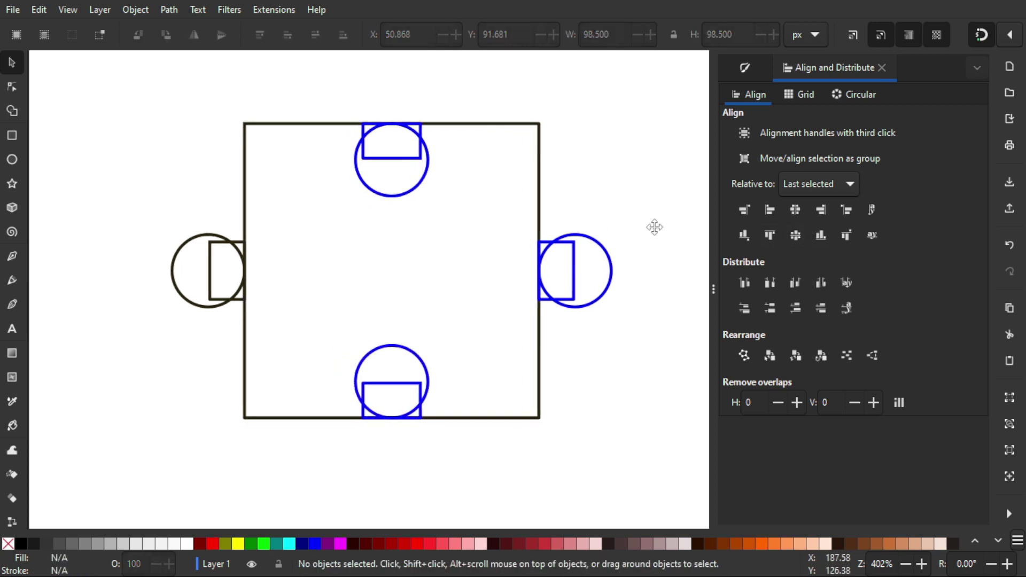
Save the document
key(ctrl+s)
drag(625, 220, 644, 238)
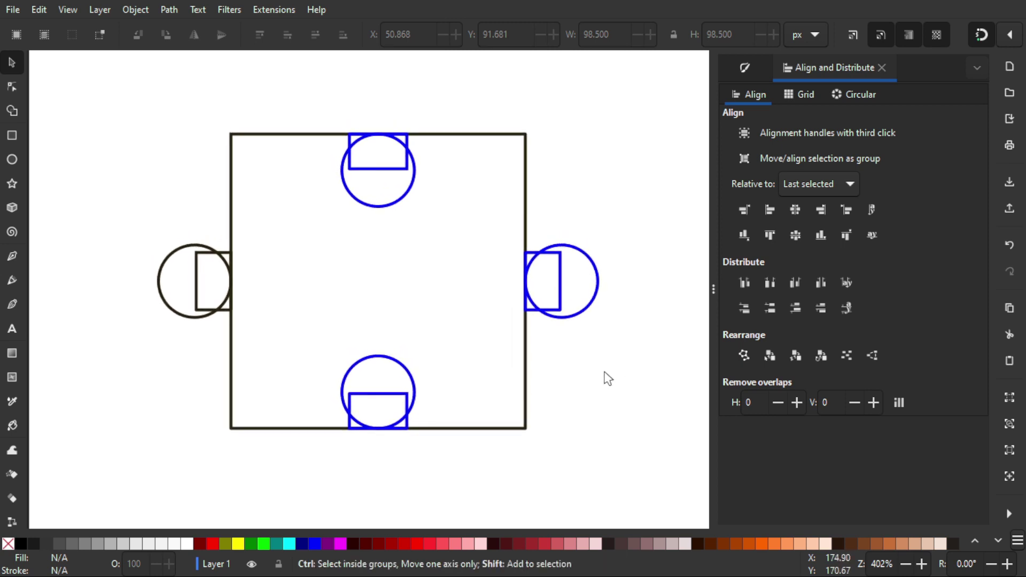
key(ctrl+shift+9)
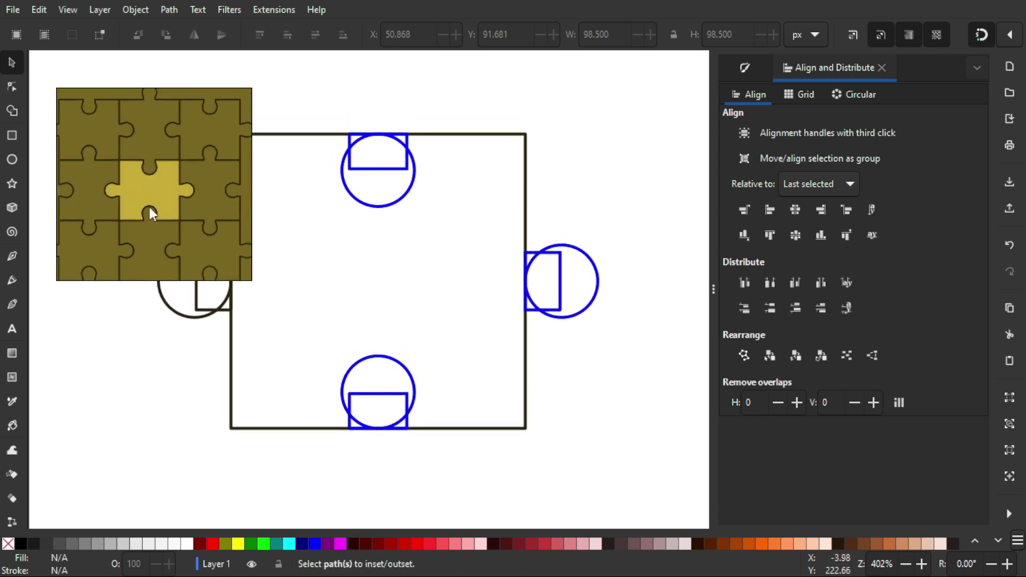
key(Escape)
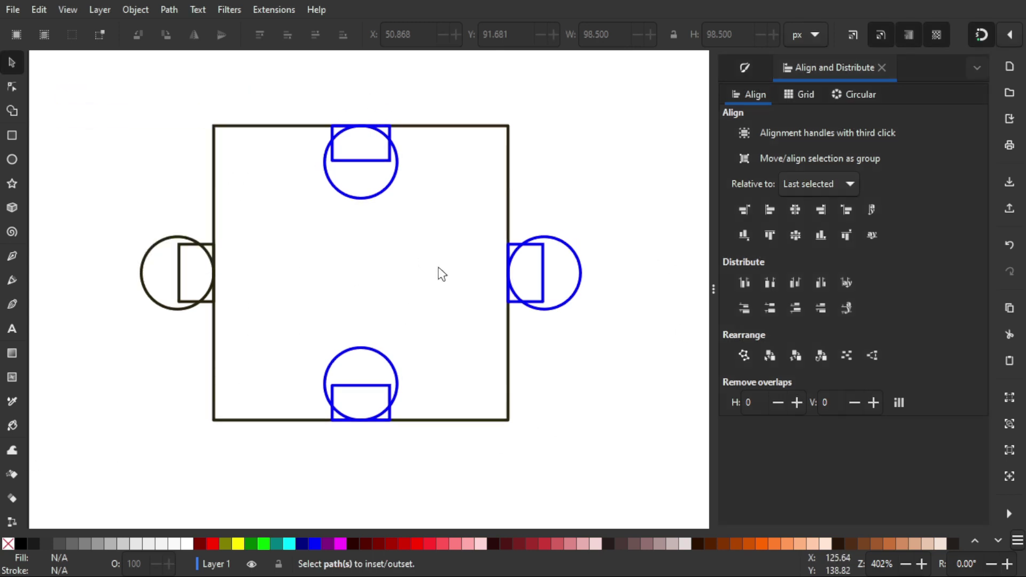
key(ctrl+s)
Start the Shape Builder on the square and all four connectors, and create a segment from the square's body in unite mode
drag(465, 295, 487, 286)
scroll(494, 289, down, 1)
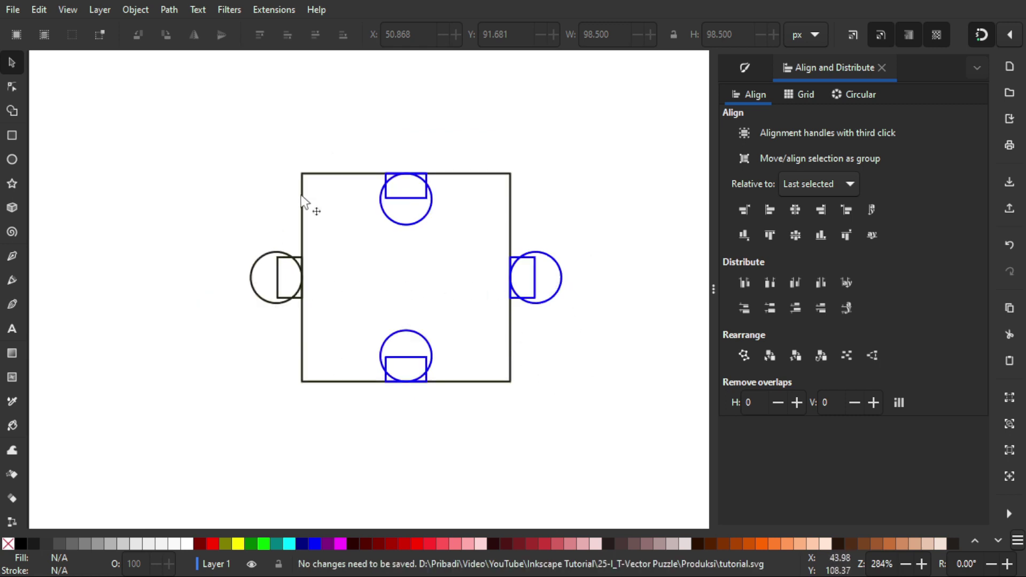
drag(517, 322, 505, 323)
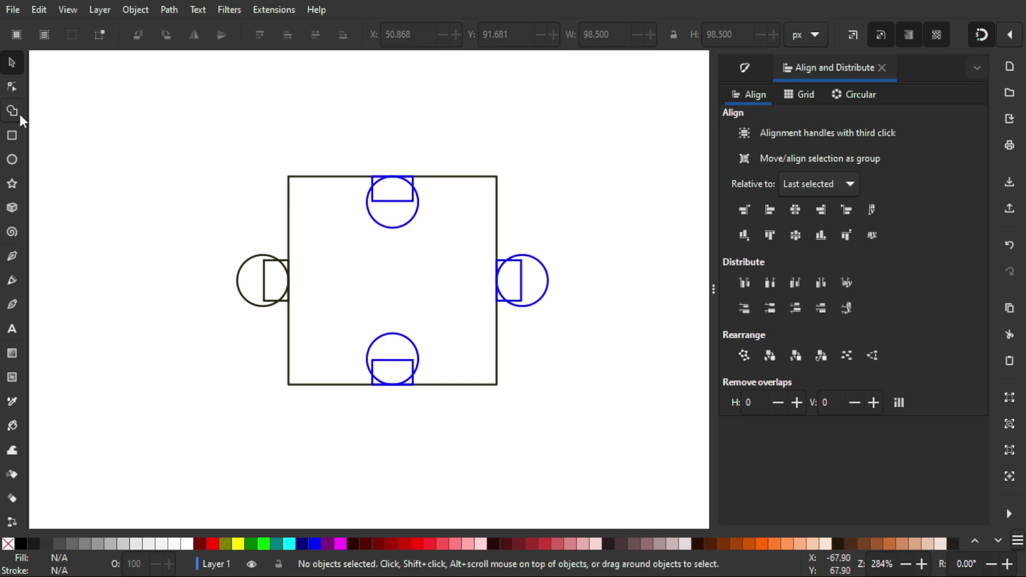
drag(595, 438, 198, 124)
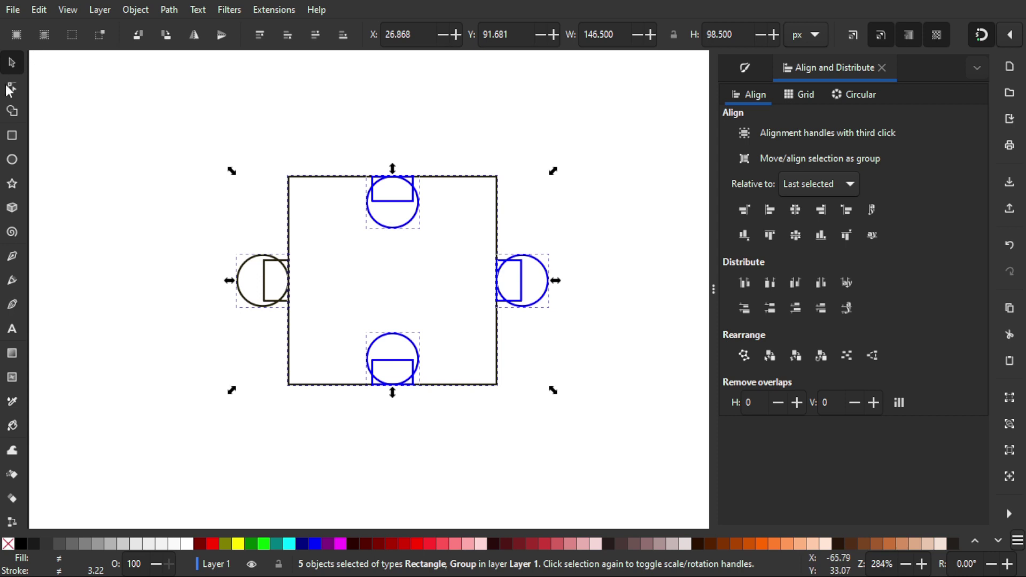
click(13, 111)
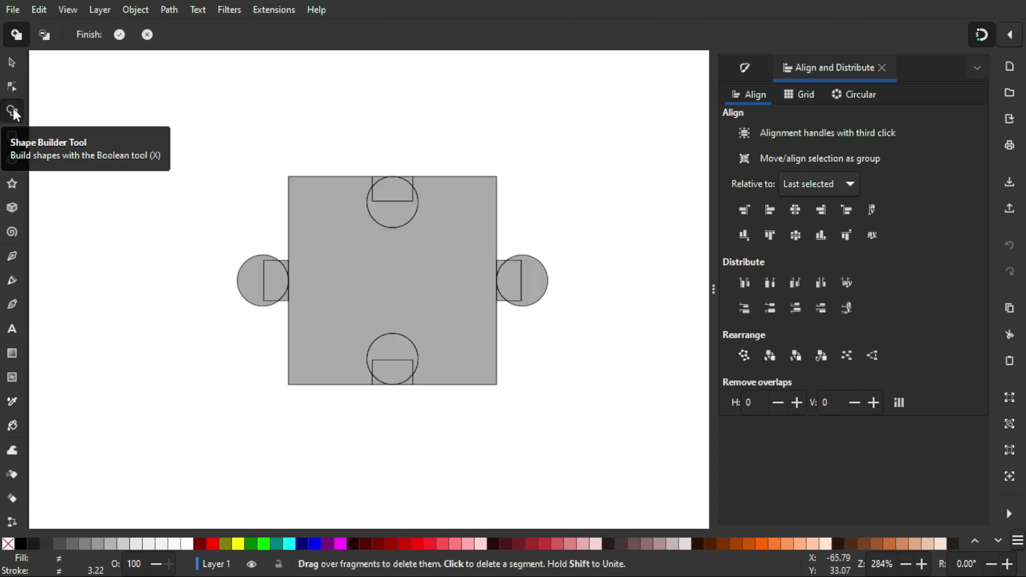
mouse_move(563, 214)
mouse_down()
mouse_move(586, 216)
mouse_move(555, 212)
mouse_up()
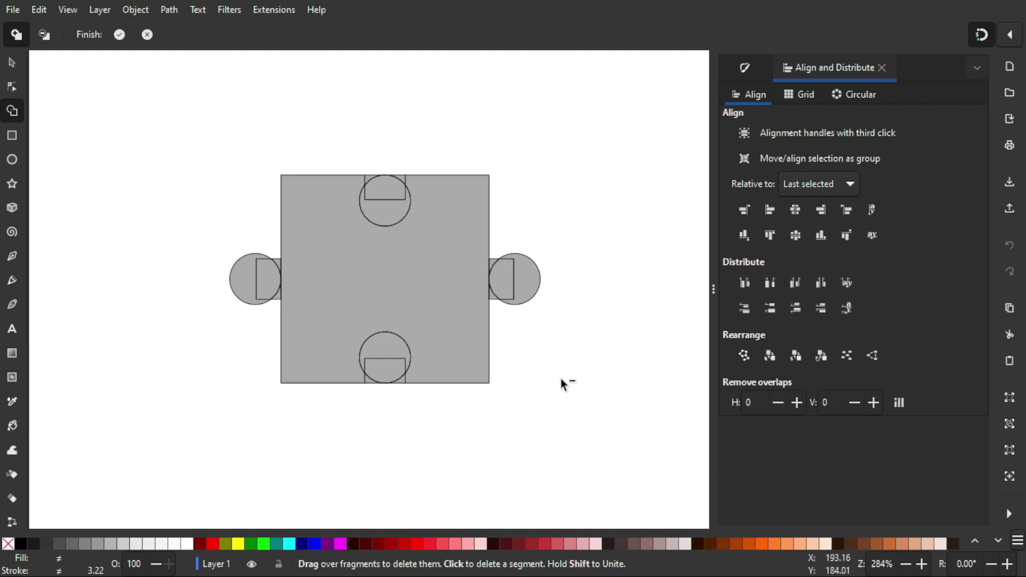
click(17, 35)
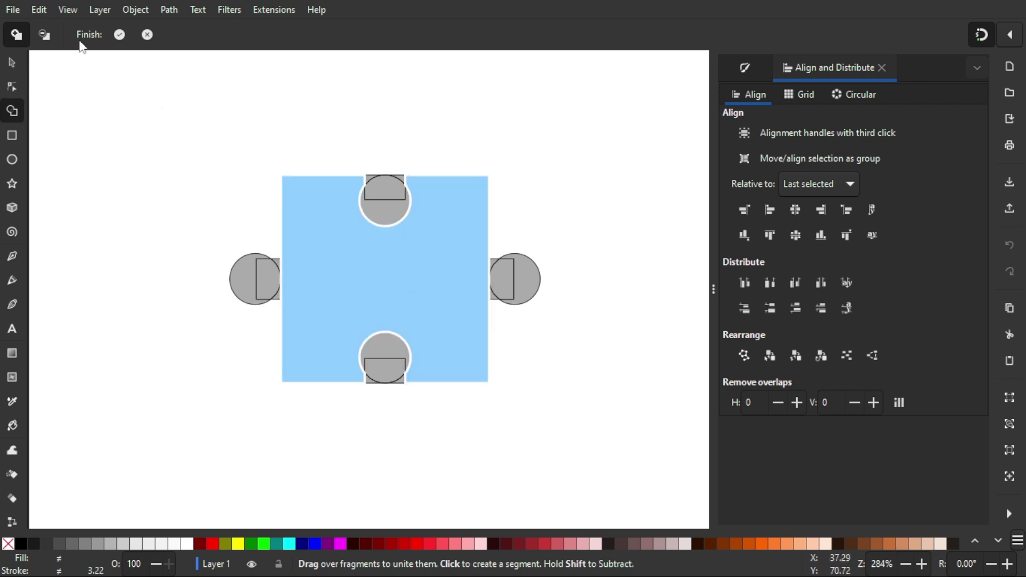
click(390, 271)
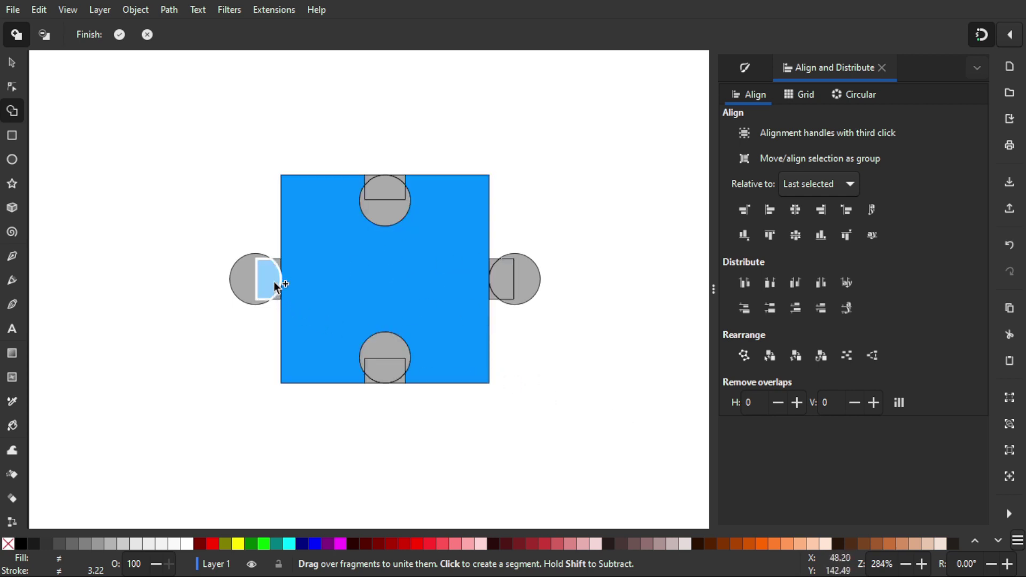
Unite the fragments of the left and right connectors with the square's body as outward tabs
scroll(274, 285, up, 2)
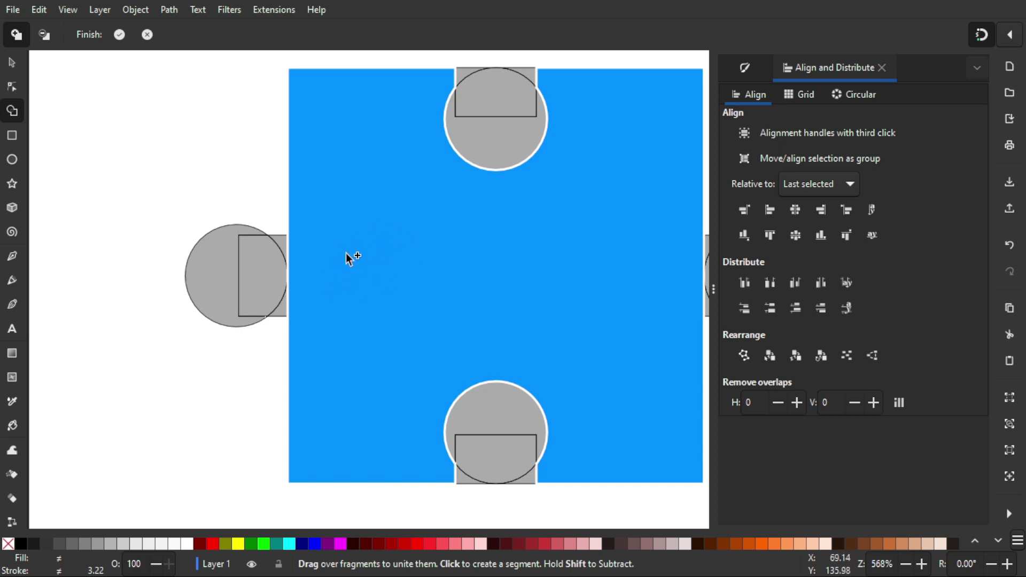
mouse_move(297, 251)
mouse_down()
mouse_move(277, 249)
mouse_move(266, 278)
mouse_move(274, 294)
mouse_move(298, 294)
mouse_move(245, 284)
mouse_move(249, 296)
mouse_up()
drag(485, 293, 337, 278)
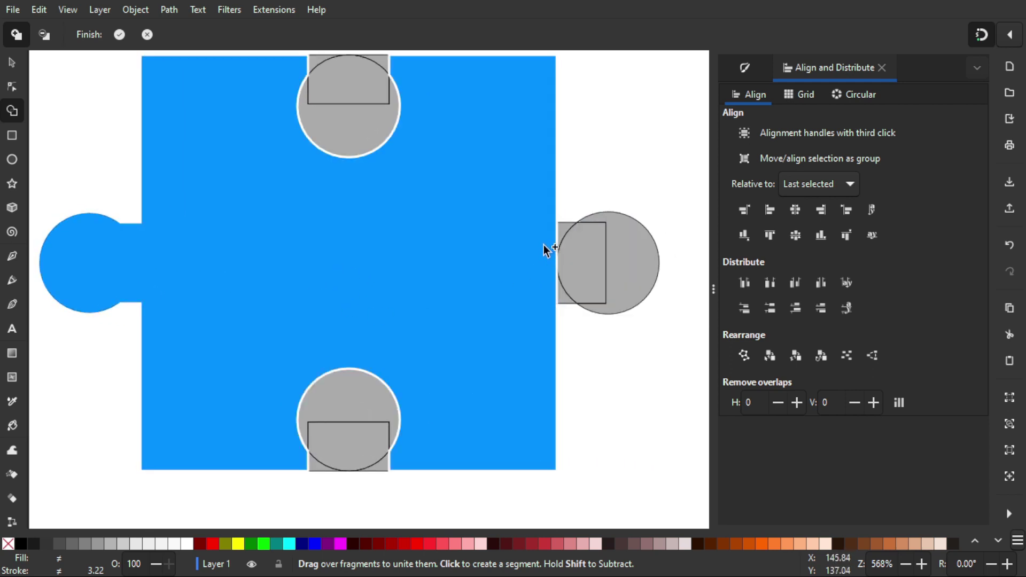
mouse_move(512, 244)
mouse_down()
mouse_move(607, 230)
mouse_move(638, 254)
mouse_move(543, 294)
mouse_up()
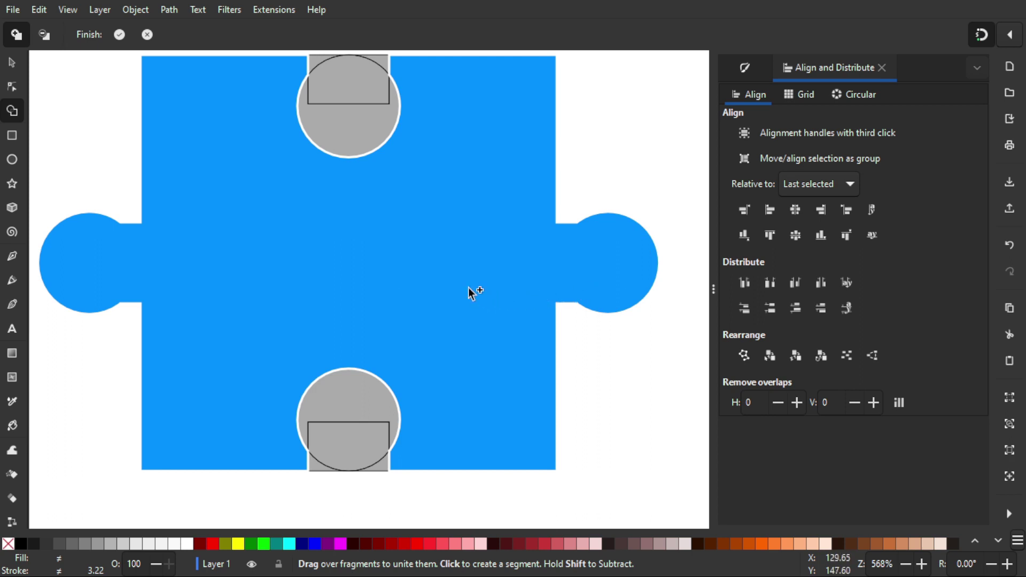
drag(386, 286, 400, 302)
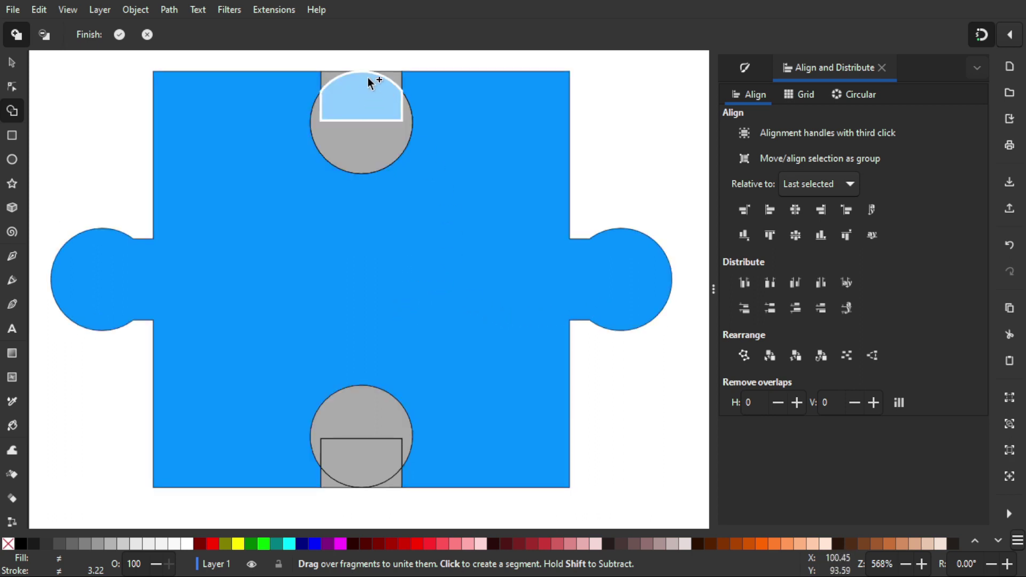
Switch the Shape Builder to delete mode and remove the top connector's fragments to form a notch
click(45, 36)
drag(420, 126, 445, 161)
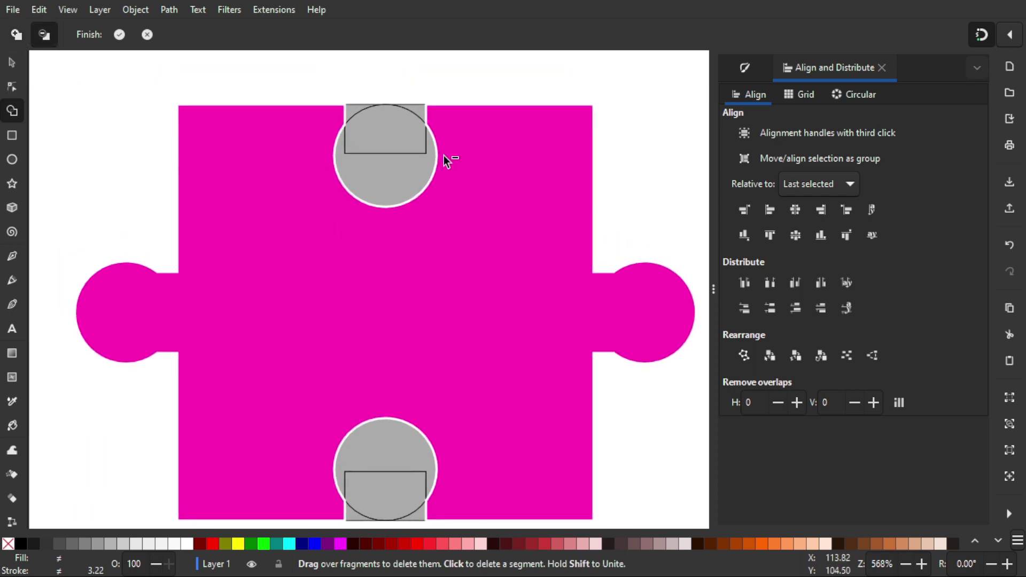
mouse_move(373, 123)
mouse_down()
mouse_move(375, 171)
mouse_move(417, 107)
mouse_move(361, 104)
mouse_move(355, 133)
mouse_move(382, 161)
mouse_up()
scroll(404, 168, down, 1)
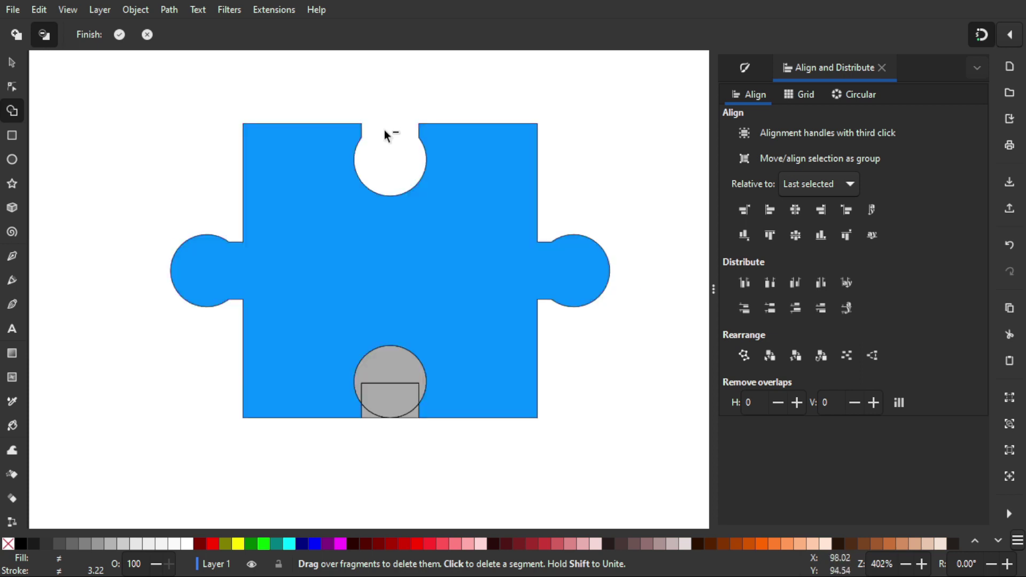
Delete all fragments of the bottom connector to form the second notch
drag(406, 249, 418, 128)
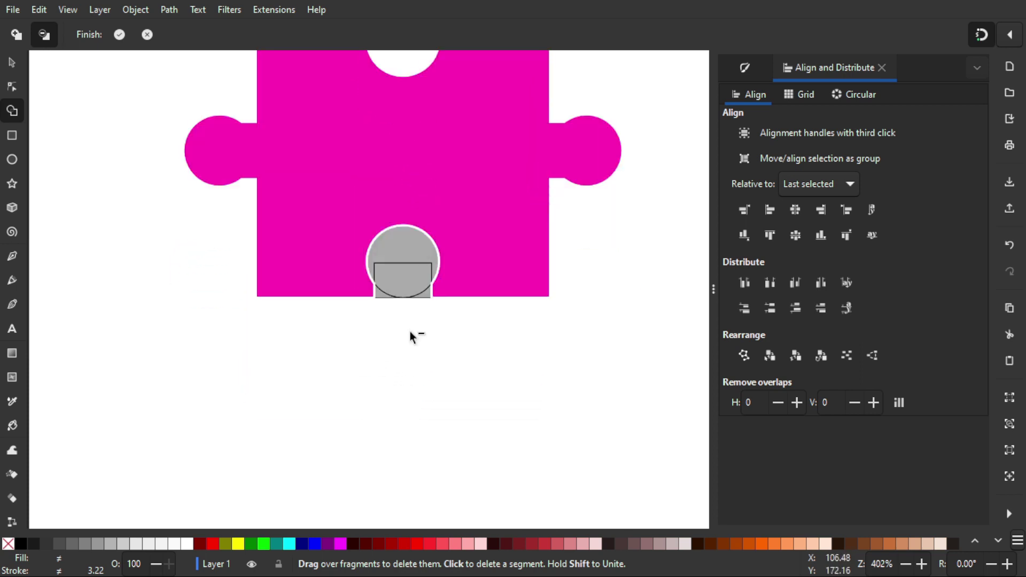
scroll(410, 337, up, 2)
mouse_move(425, 273)
mouse_down()
mouse_move(415, 392)
mouse_move(415, 354)
mouse_move(363, 367)
mouse_up()
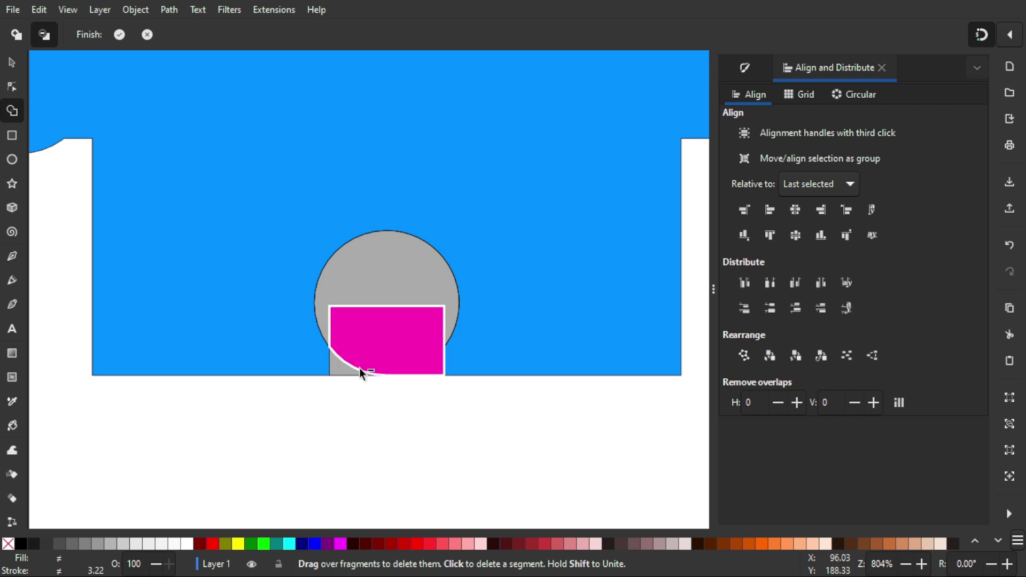
mouse_move(386, 326)
mouse_down()
mouse_move(398, 271)
mouse_move(384, 312)
mouse_up()
scroll(394, 246, down, 3)
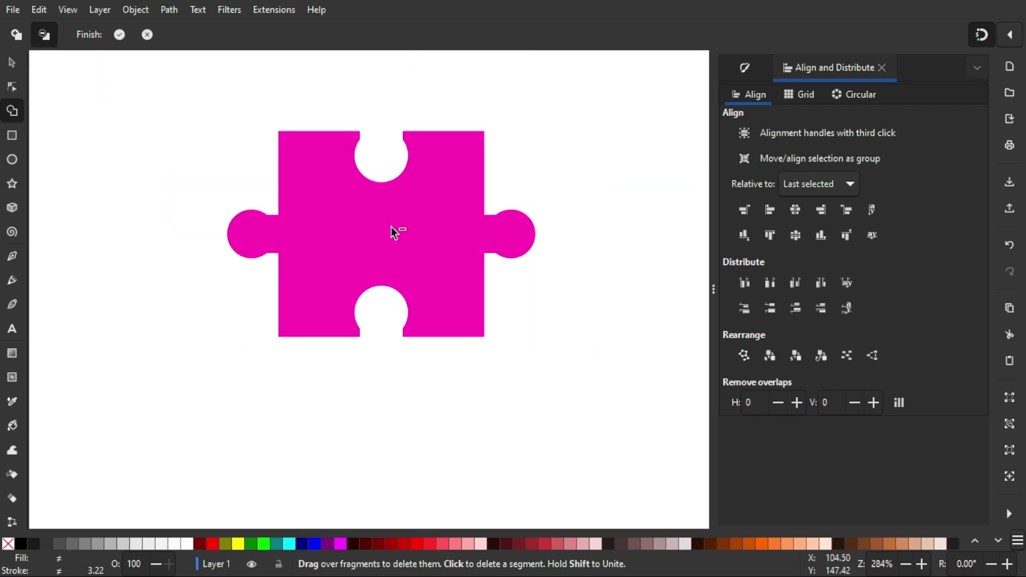
scroll(378, 278, up, 1)
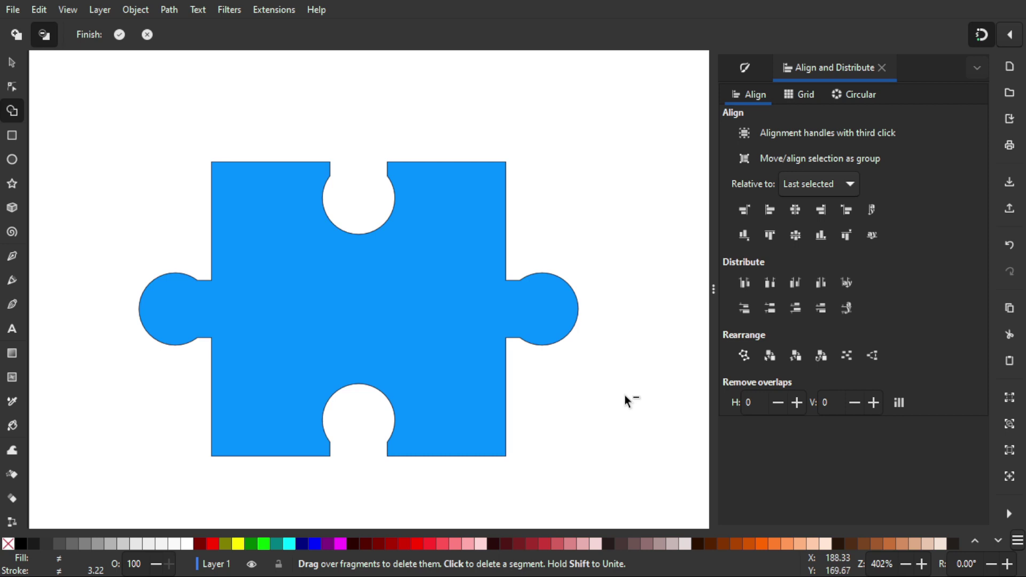
Apply the Shape Builder result to turn the square and connectors into one puzzle-piece outline
click(118, 40)
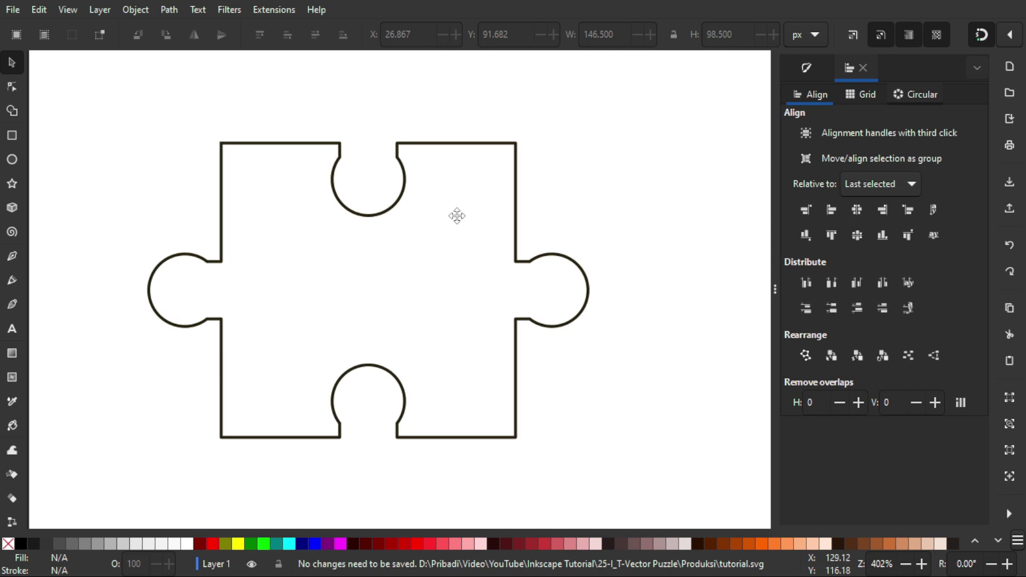
scroll(457, 216, down, 3)
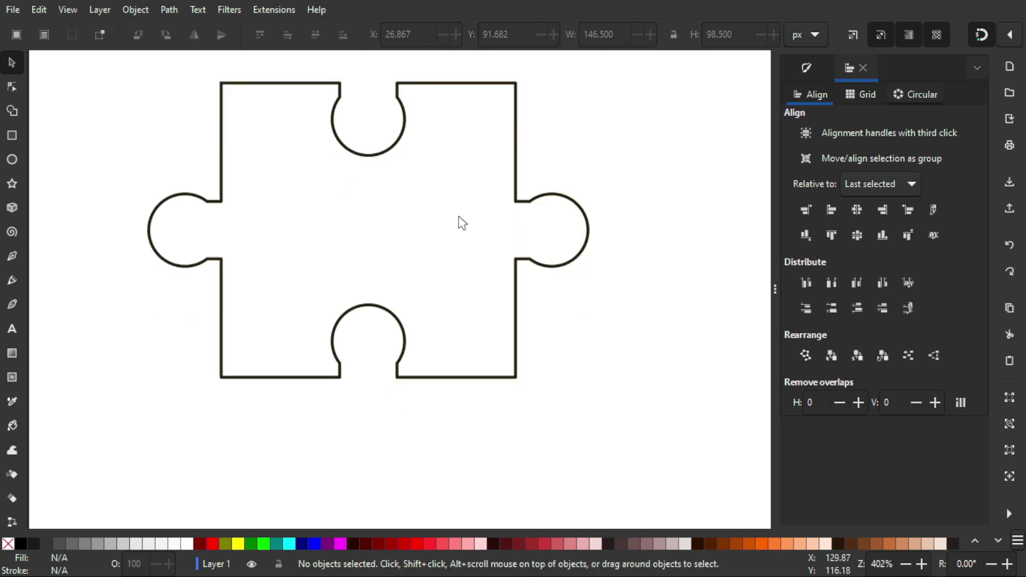
scroll(465, 240, up, 2)
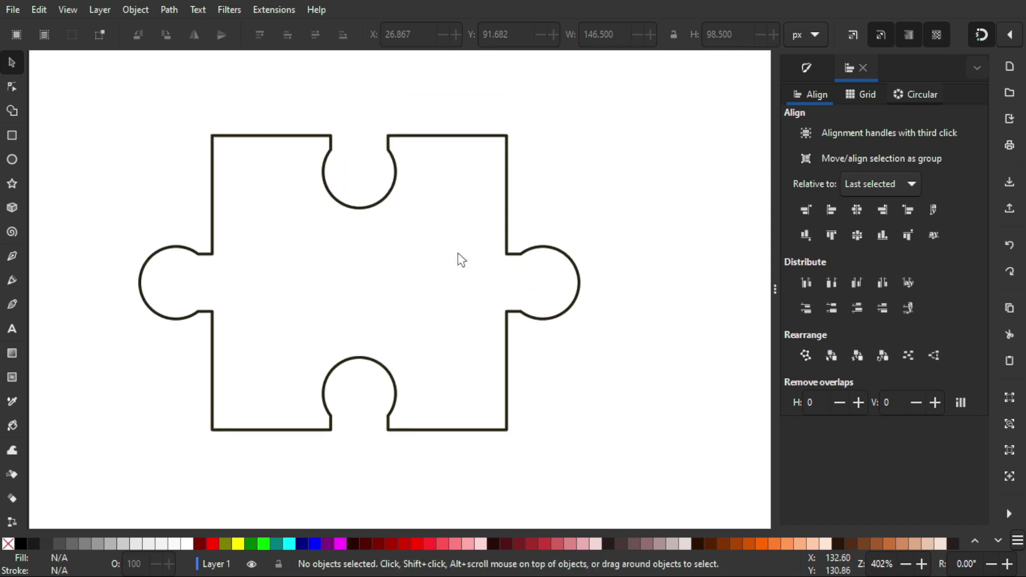
Try to simplify the puzzle piece's path
click(506, 150)
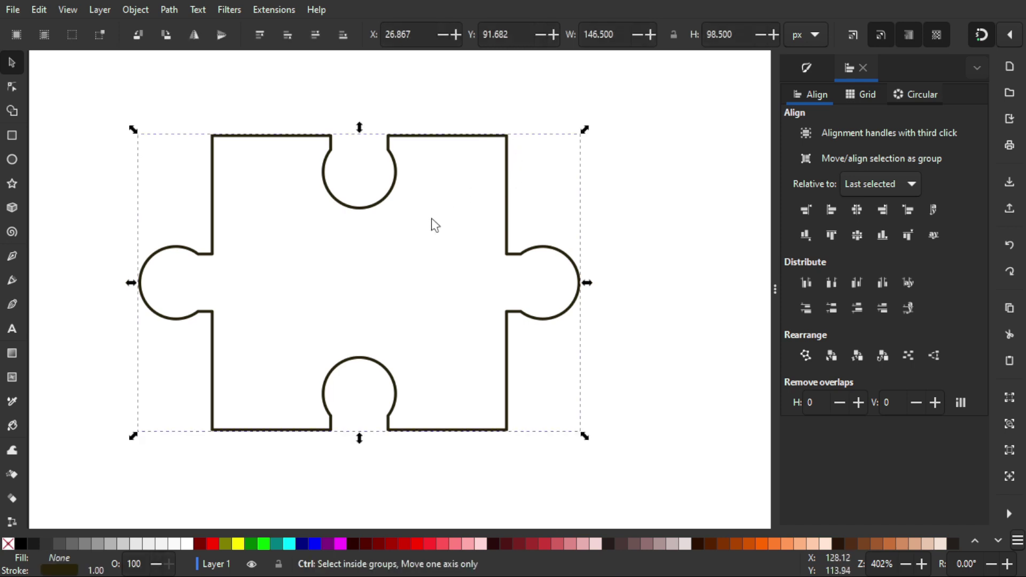
click(482, 267)
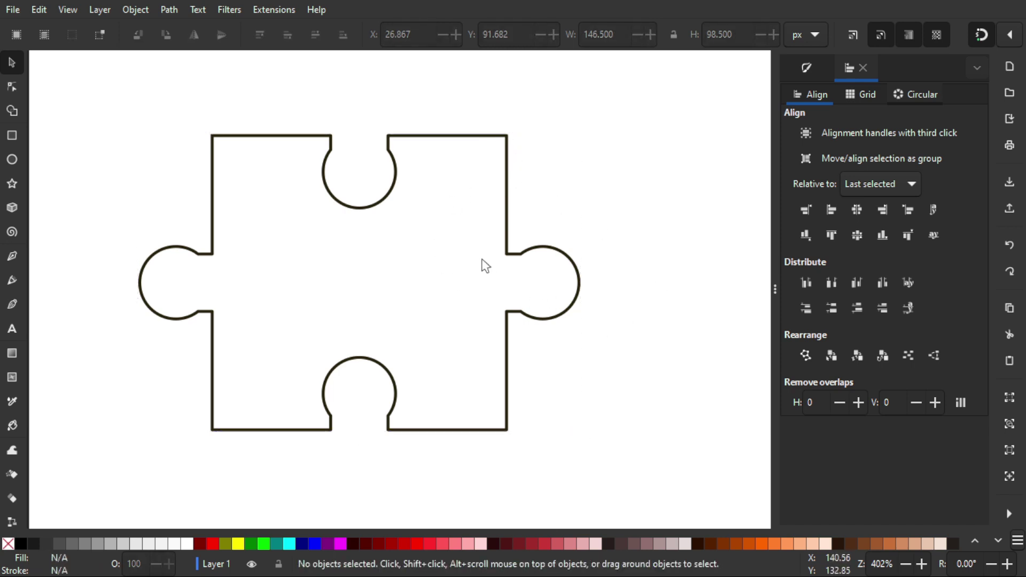
click(511, 241)
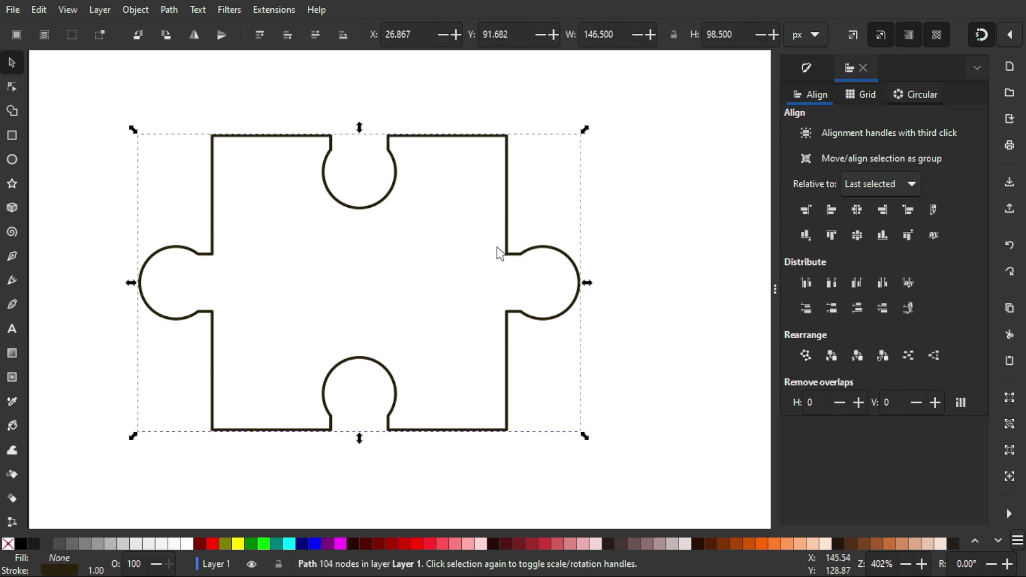
key(ctrl+l)
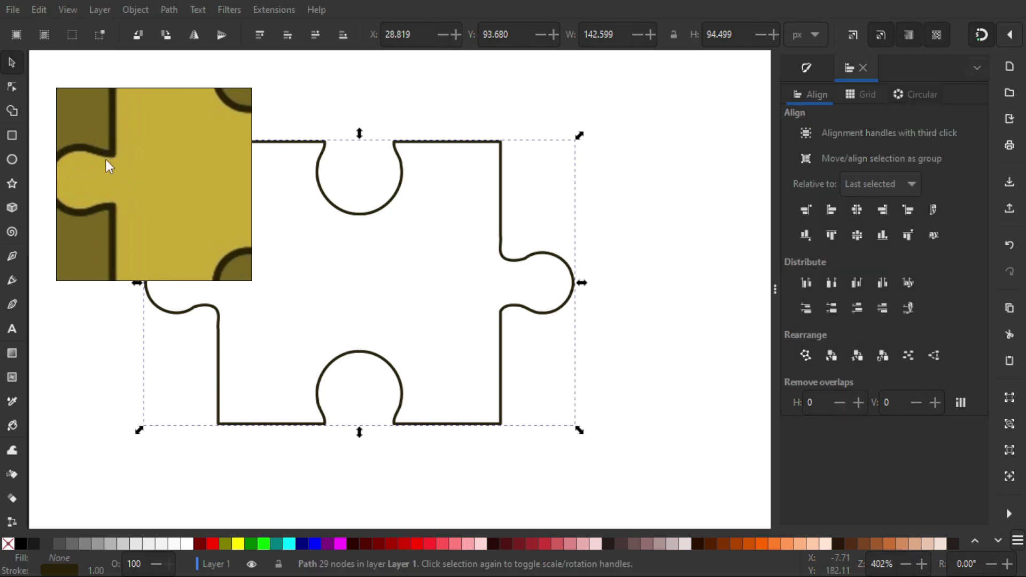
click(510, 261)
key(ctrl+z)
key(ctrl+z)
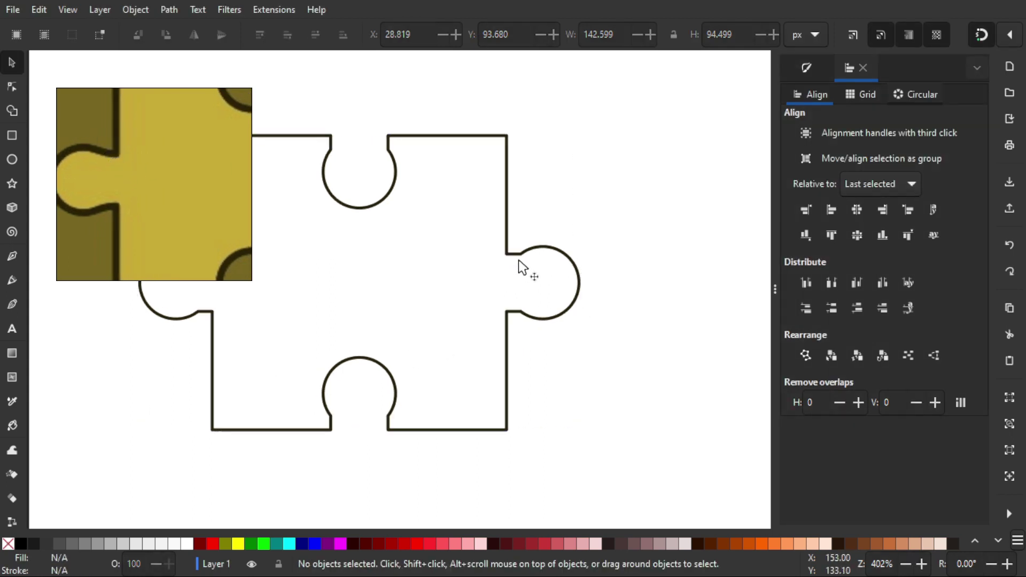
Compare the corners where the right tab meets the body with the rounded tab neck in the reference image
drag(529, 268, 555, 269)
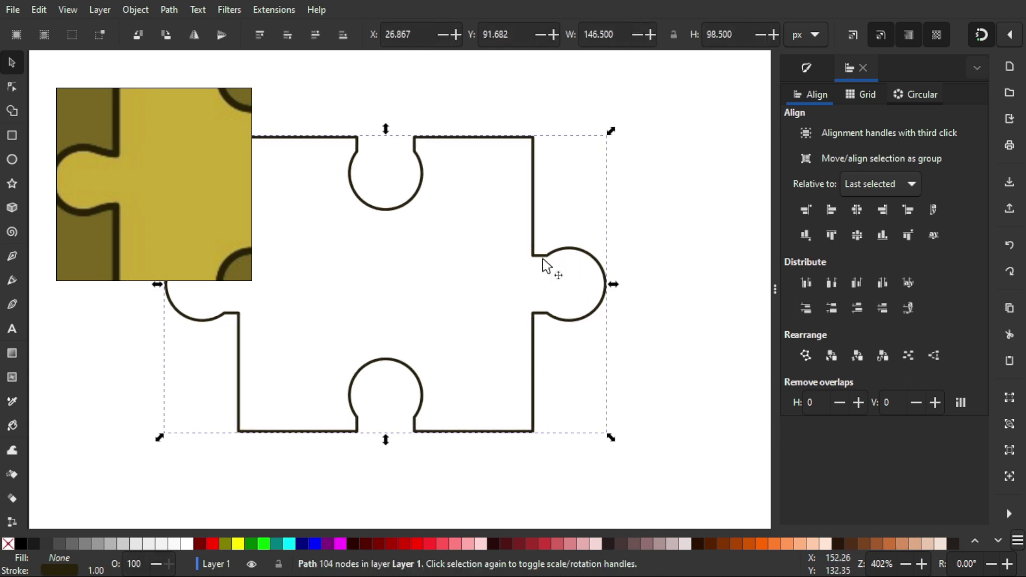
scroll(553, 270, up, 5)
scroll(511, 203, down, 5)
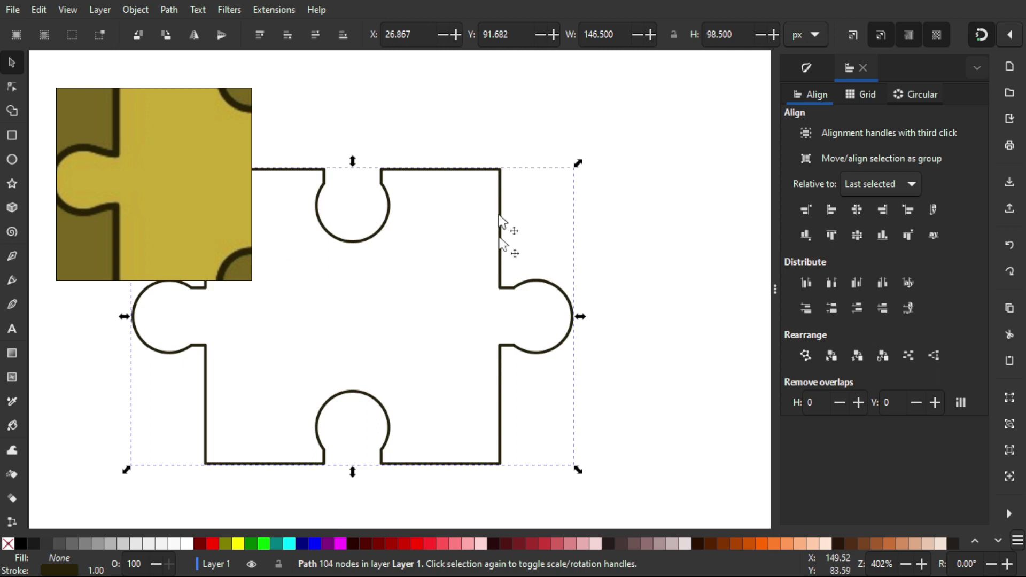
ctrl+scroll(522, 299, up, 5)
scroll(526, 316, down, 4)
scroll(534, 267, down, 2)
scroll(535, 267, right, 2)
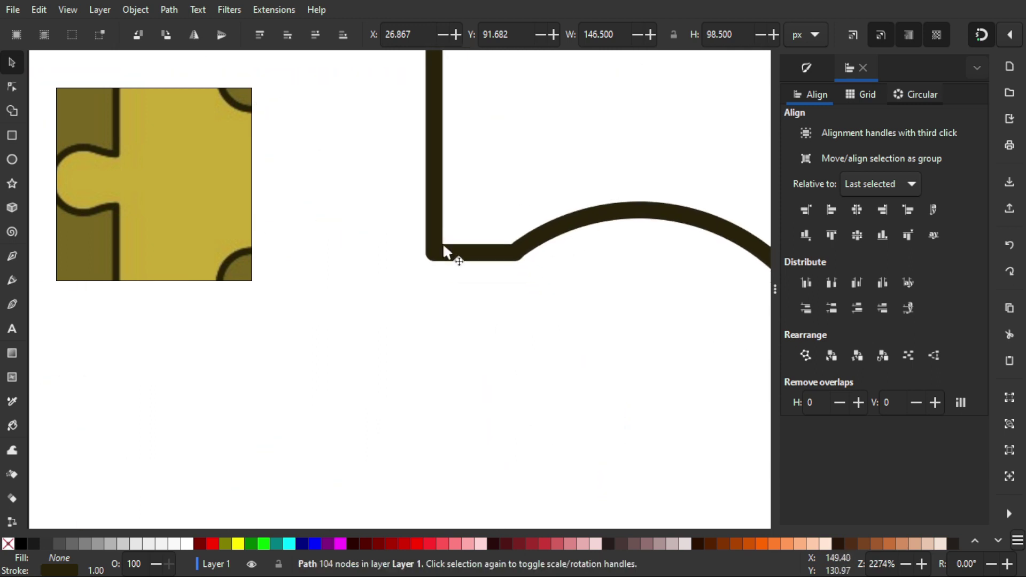
drag(131, 168, 170, 164)
click(145, 178)
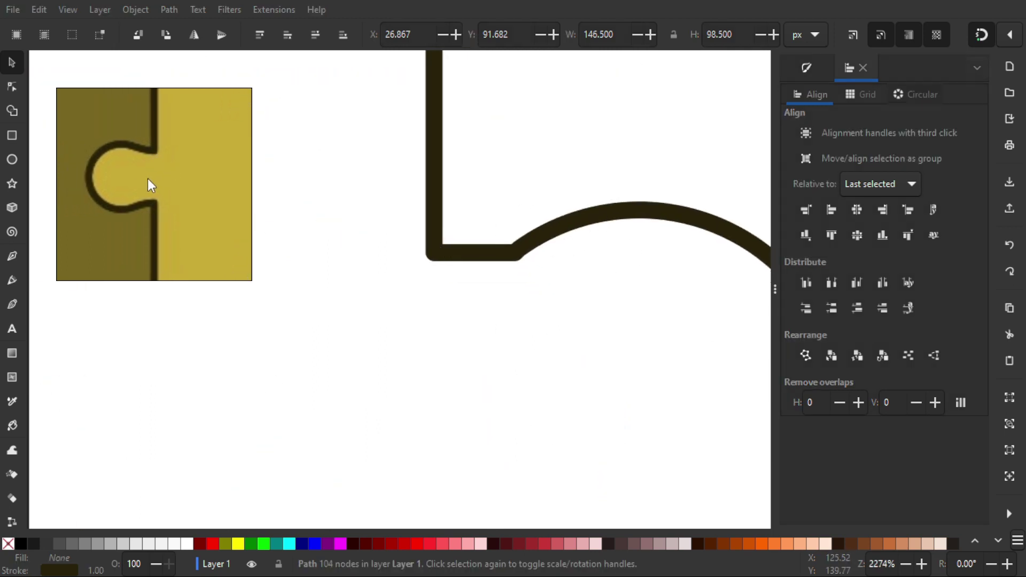
click(491, 313)
ctrl+scroll(516, 280, down, 6)
ctrl+scroll(538, 287, up, 2)
scroll(535, 280, up, 1)
click(523, 255)
scroll(530, 283, down, 1)
drag(532, 301, 579, 289)
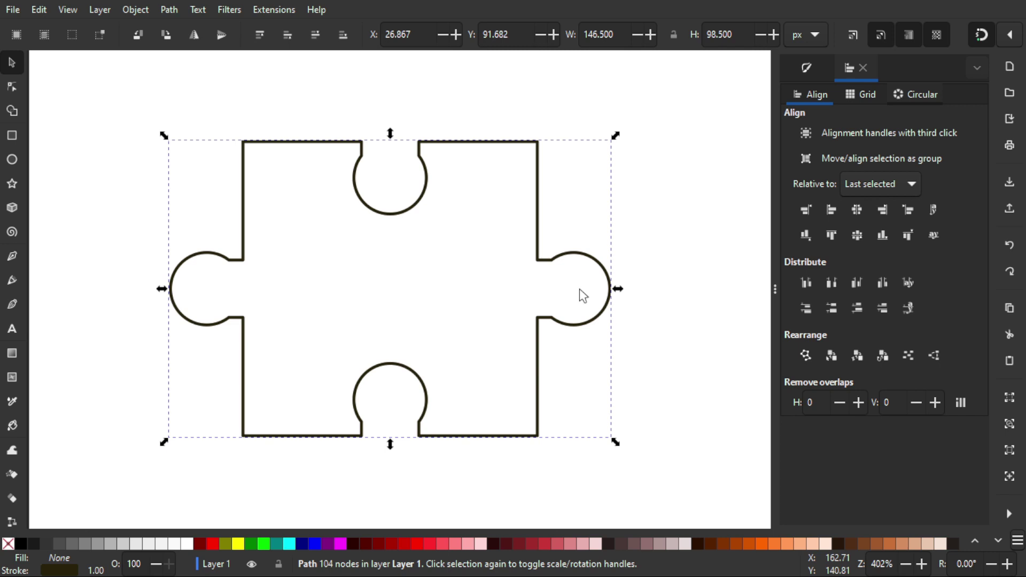
Display the puzzle piece's path nodes for editing
drag(580, 257, 553, 242)
click(11, 81)
click(12, 88)
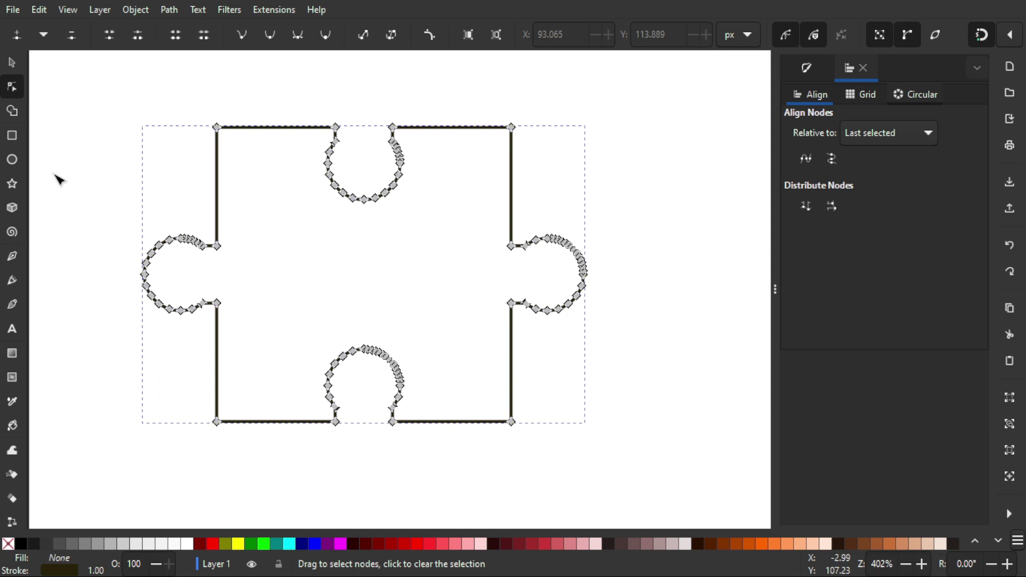
ctrl+scroll(176, 169, up, 1)
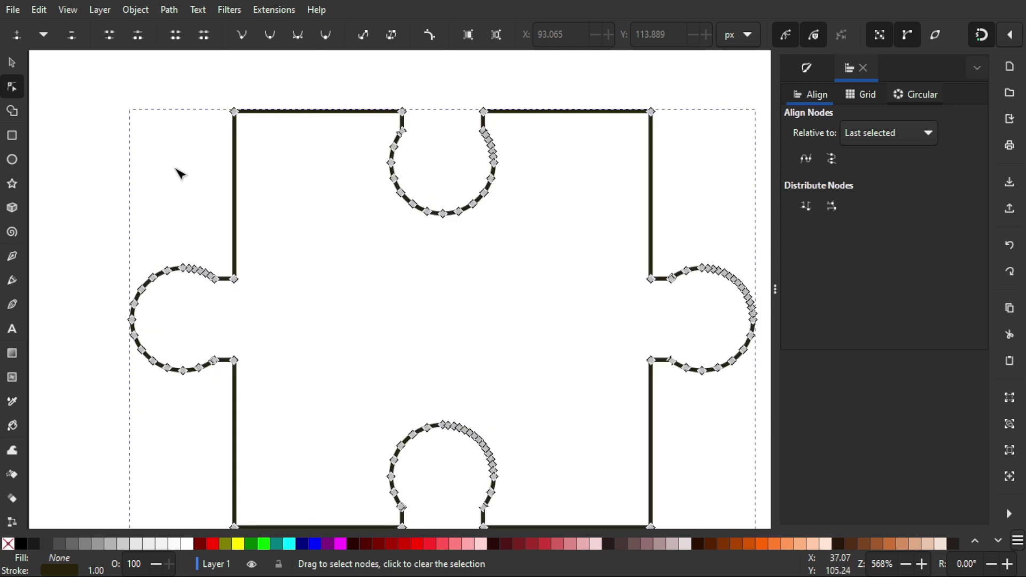
Try the Corners path effect on the puzzle piece and inspect its handles around the left tab's neck
click(429, 35)
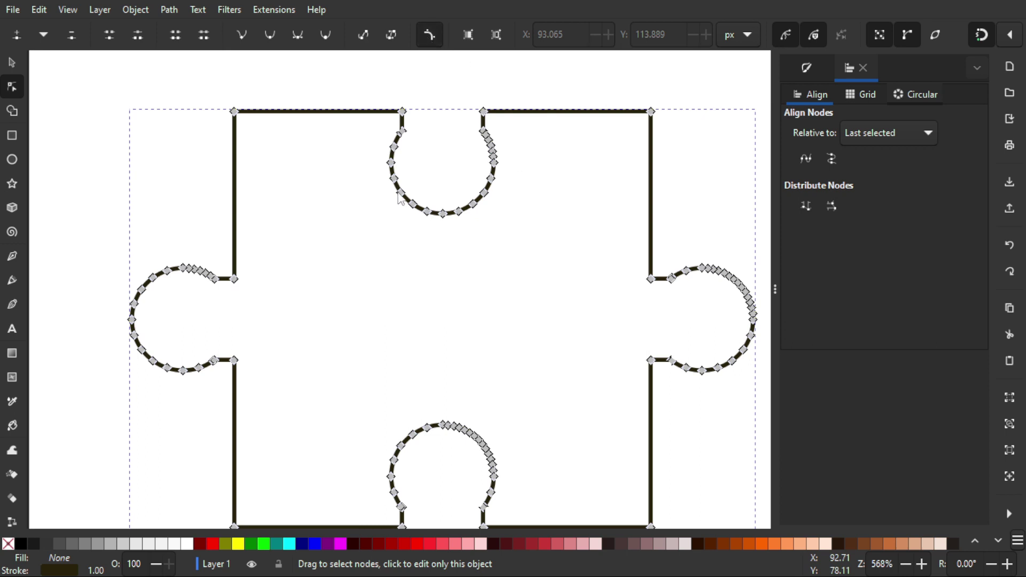
scroll(223, 296, up, 4)
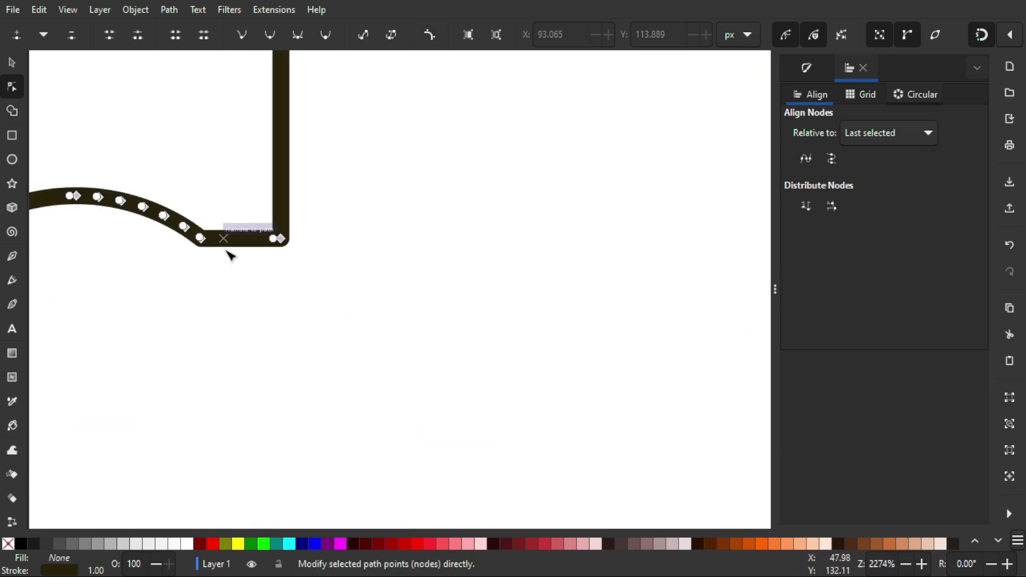
drag(241, 239, 313, 253)
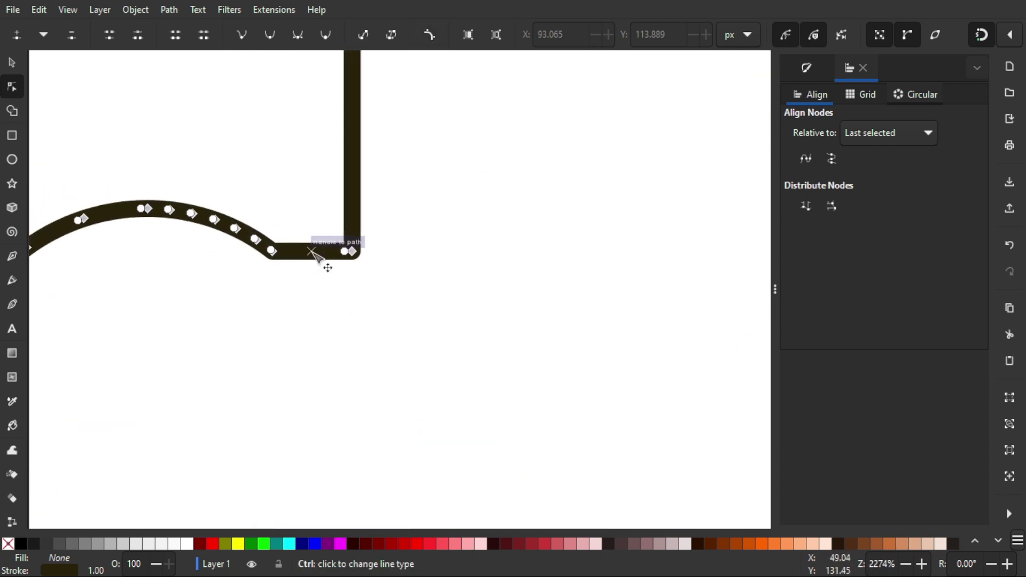
scroll(286, 264, up, 2)
scroll(261, 277, down, 2)
scroll(255, 282, up, 2)
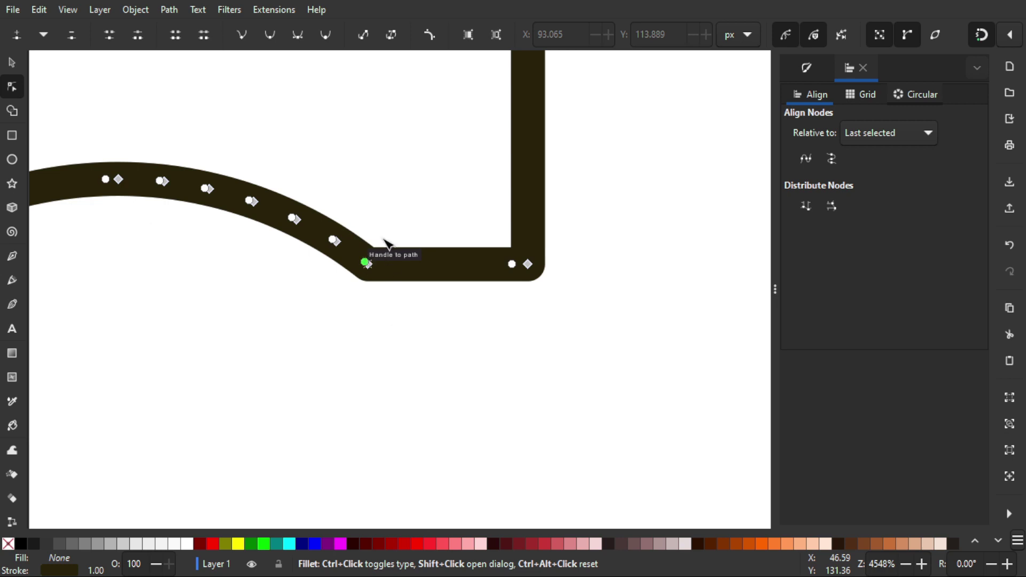
scroll(393, 246, down, 2)
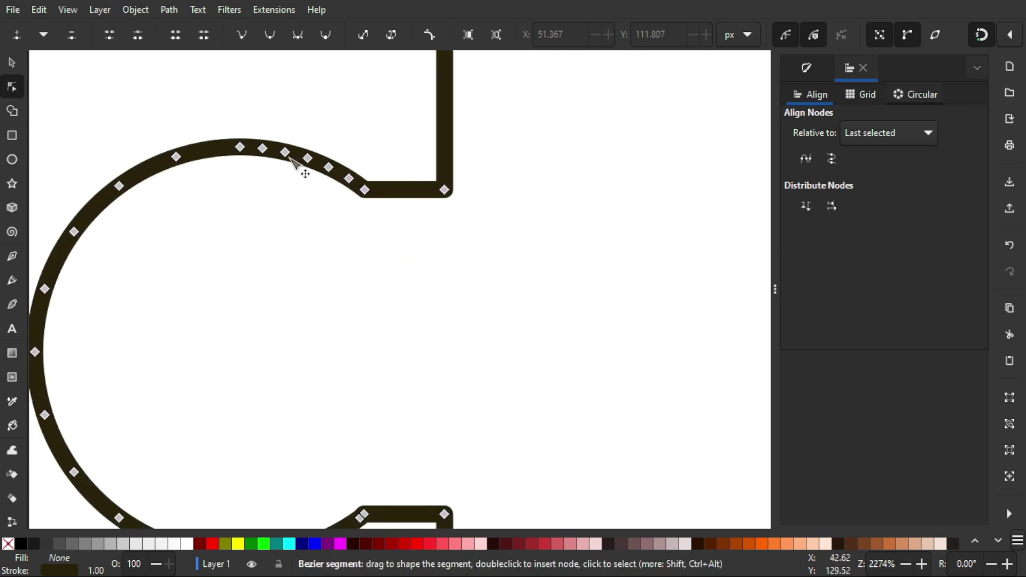
Delete the surplus nodes next to the upper and lower points where the left tab's circle meets its neck
drag(430, 318, 451, 255)
drag(402, 155, 426, 175)
click(395, 136)
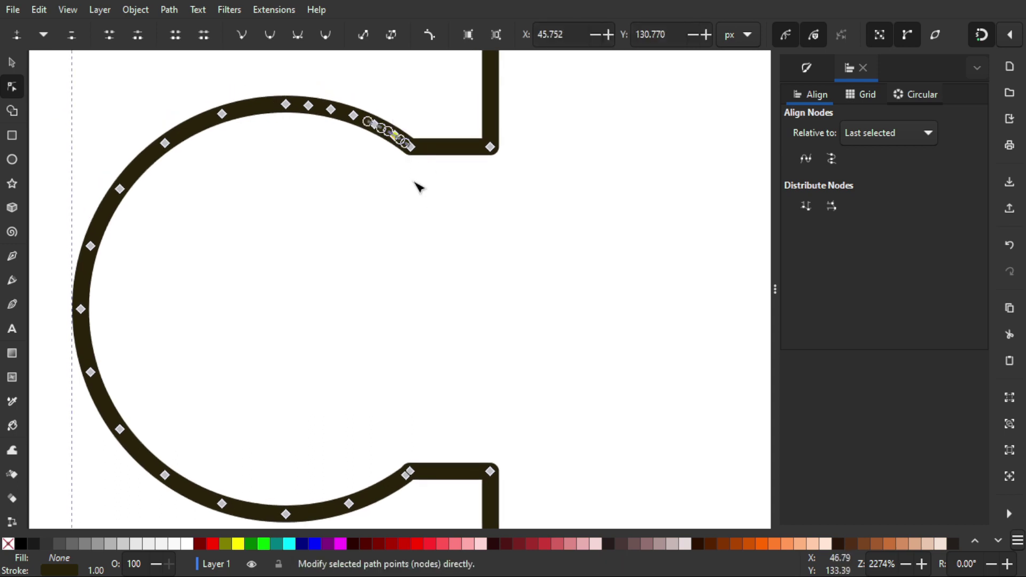
key(Delete)
scroll(502, 206, down, 5)
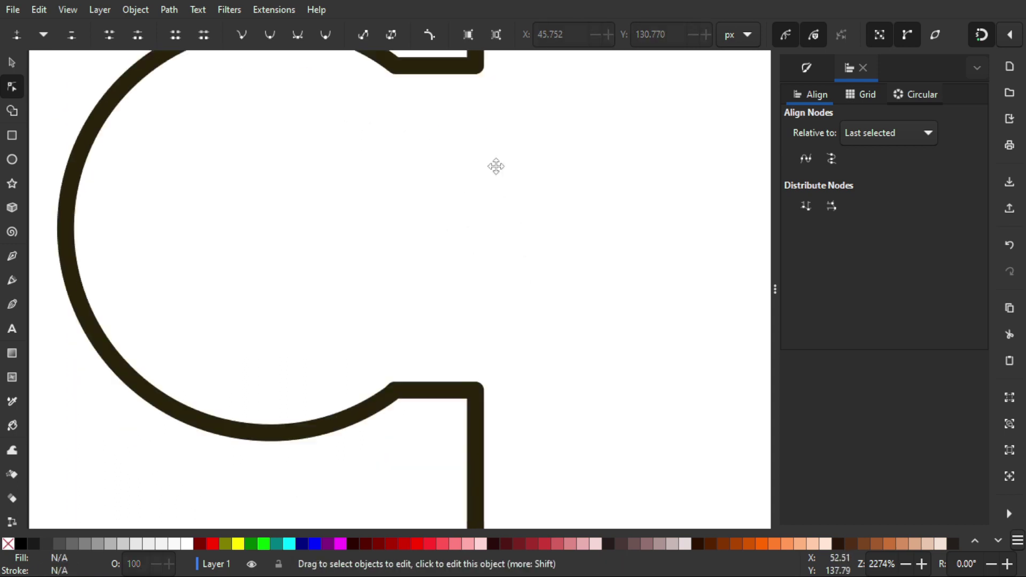
click(394, 359)
scroll(487, 283, down, 2)
scroll(489, 286, down, 1)
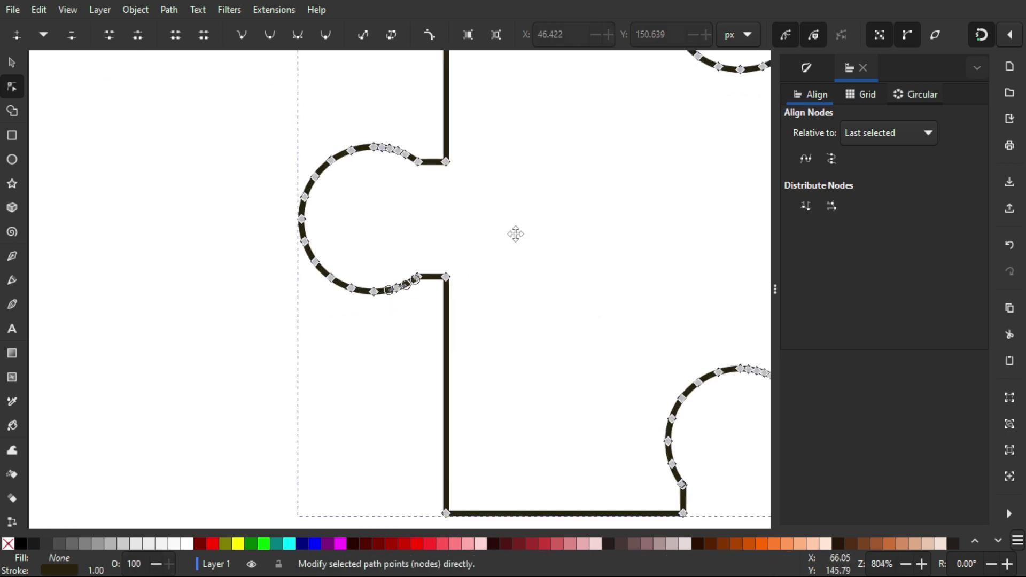
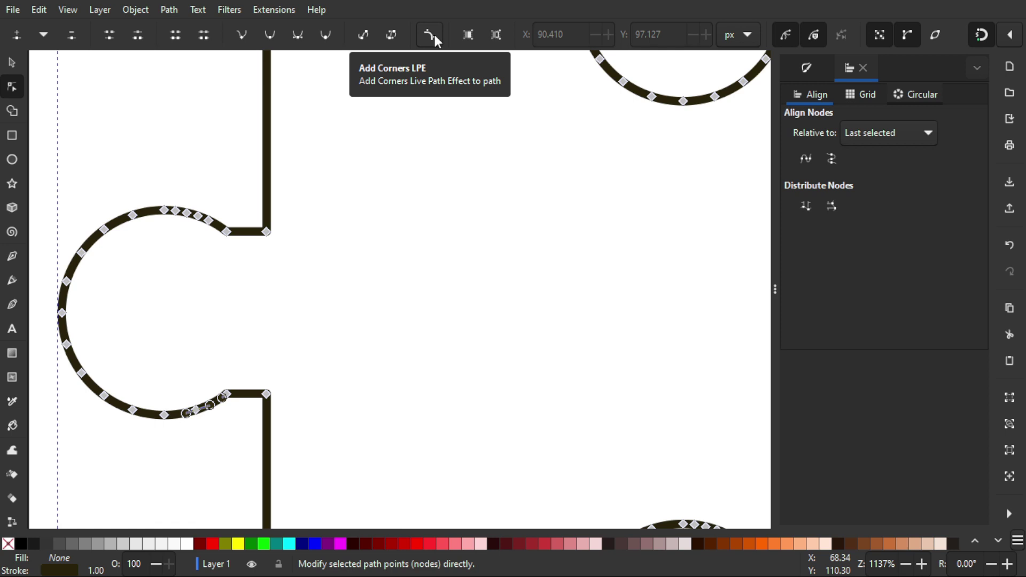
Add the Corners live path effect to the cleaned-up puzzle piece and open the effect's settings
scroll(642, 261, right, 2)
drag(642, 261, 626, 261)
scroll(135, 295, up, 1)
drag(170, 272, 295, 229)
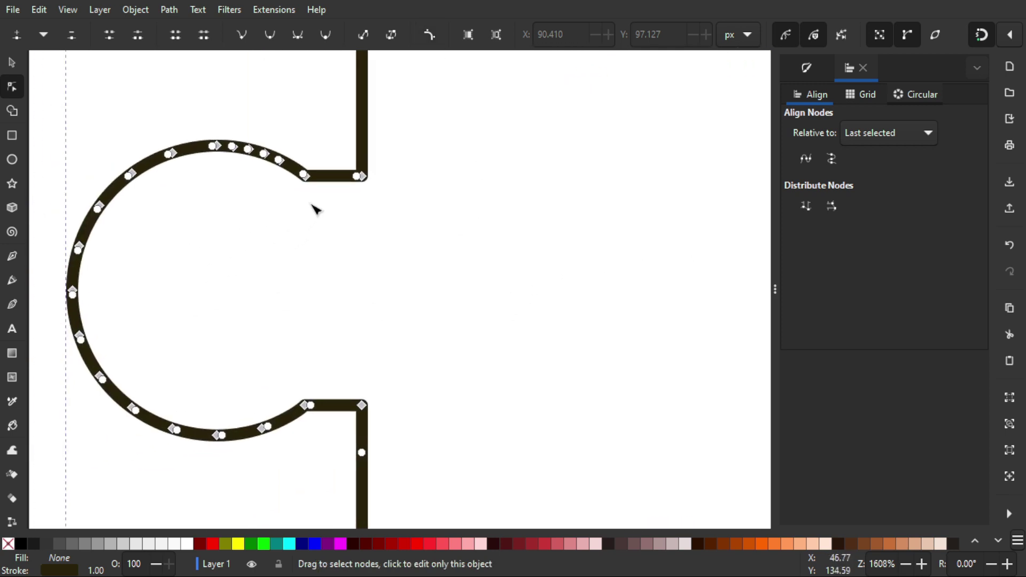
click(168, 10)
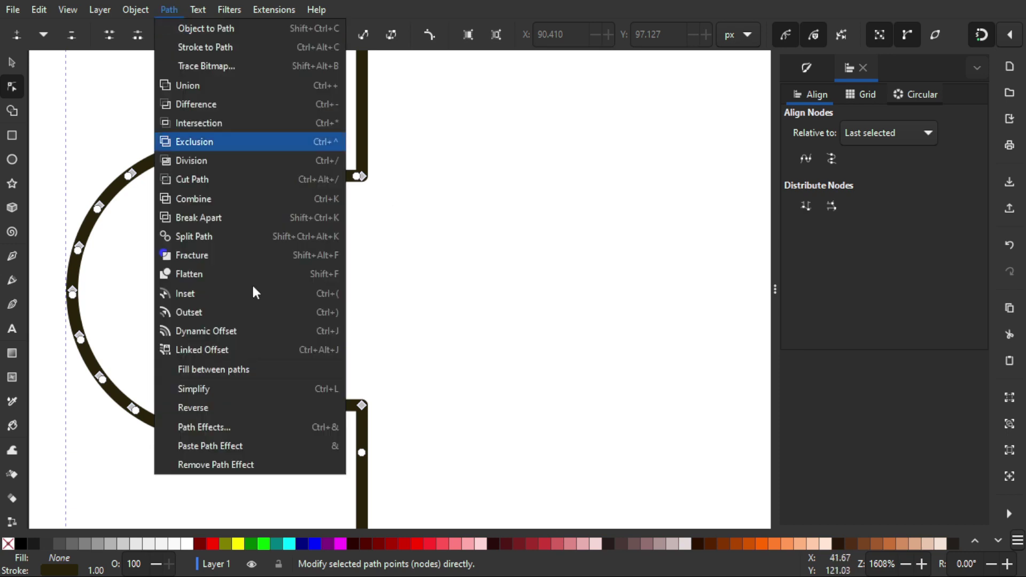
click(211, 427)
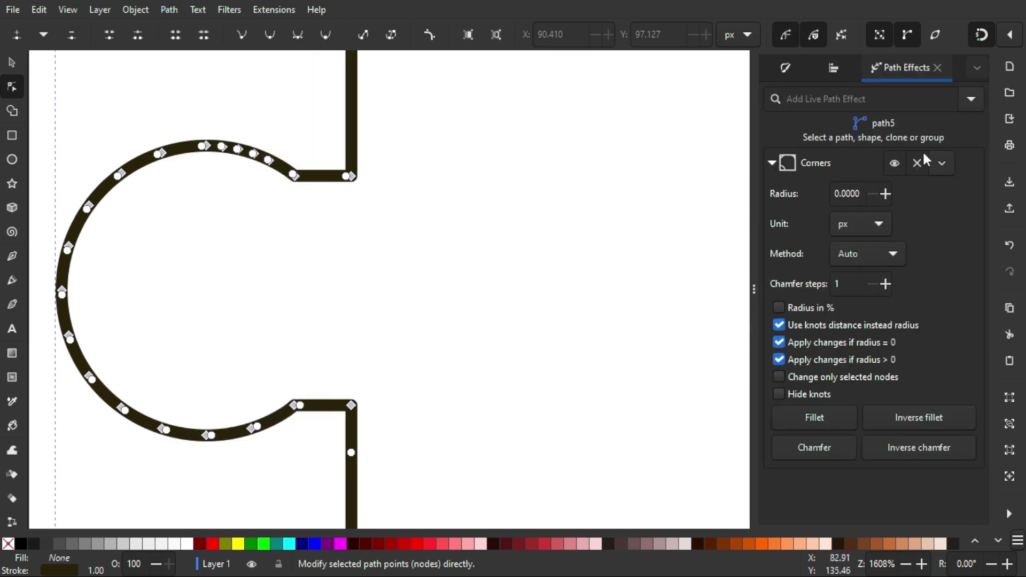
Limit the Corners effect to selected nodes and select the two nodes where the top notch's neck meets its circle
mouse_move(755, 293)
mouse_down()
mouse_move(763, 294)
mouse_move(755, 295)
mouse_up()
drag(612, 152, 382, 433)
drag(615, 104, 401, 350)
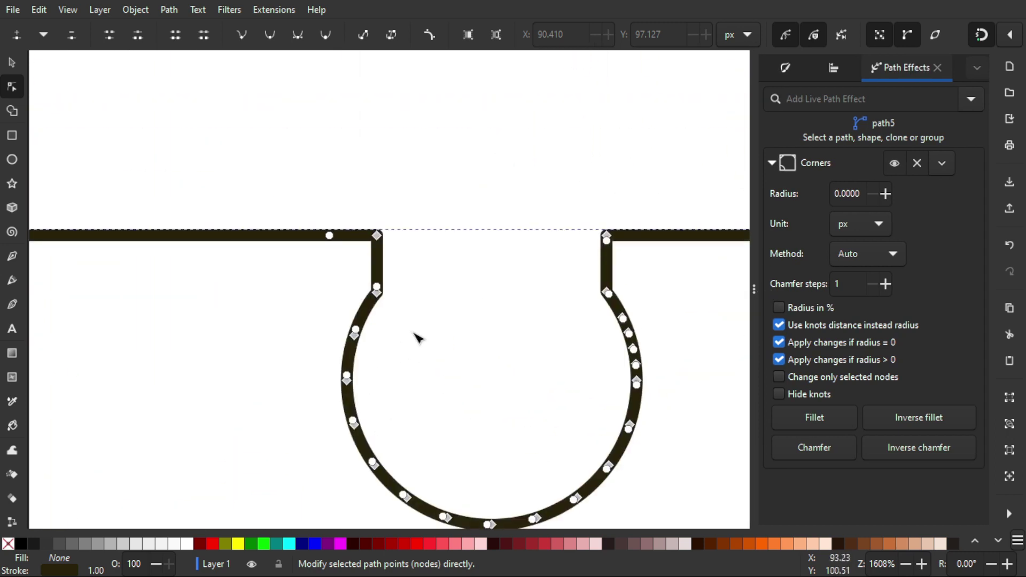
scroll(418, 287, up, 2)
scroll(321, 256, down, 1)
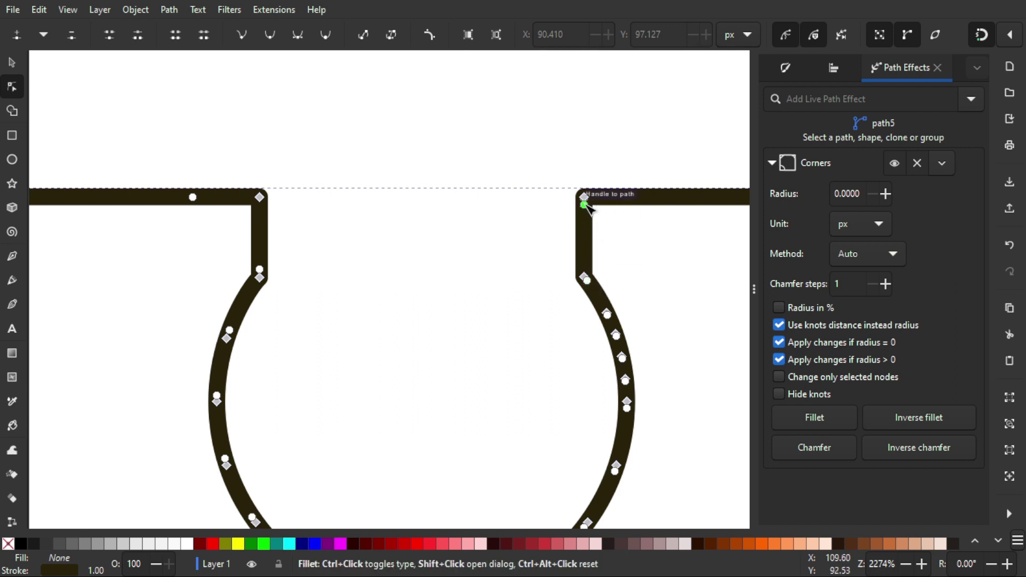
drag(485, 291, 451, 277)
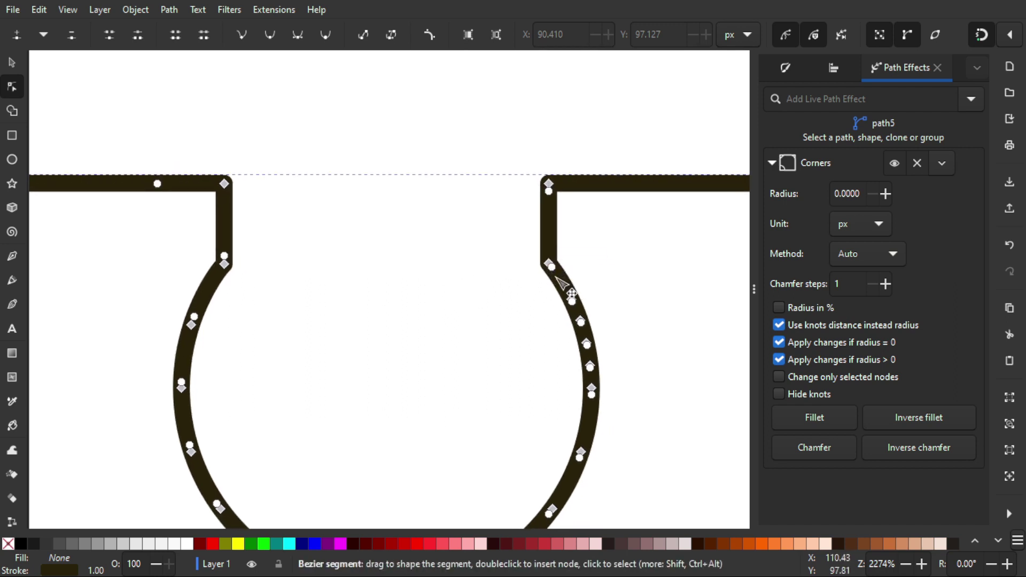
drag(567, 280, 546, 252)
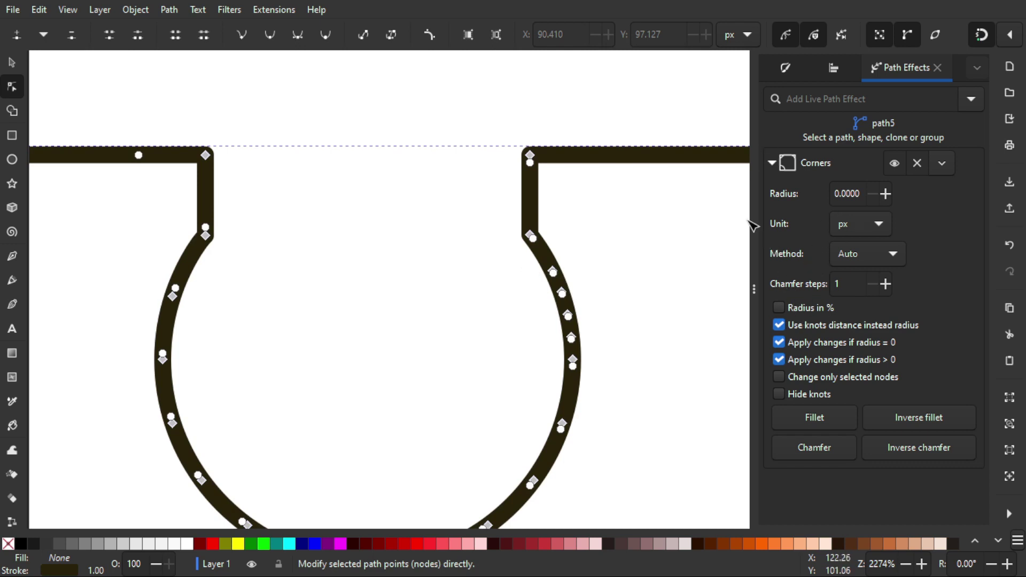
click(776, 376)
drag(603, 210, 152, 264)
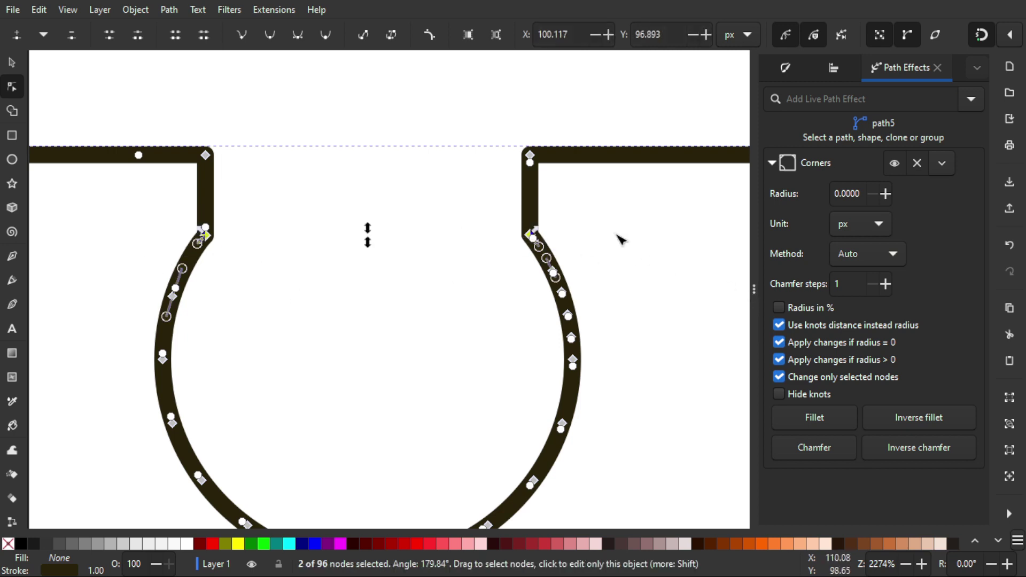
Round the two selected neck corners of the top notch with a Corners radius of 2.5 px, then deselect the nodes
scroll(440, 270, down, 5)
scroll(442, 272, up, 5)
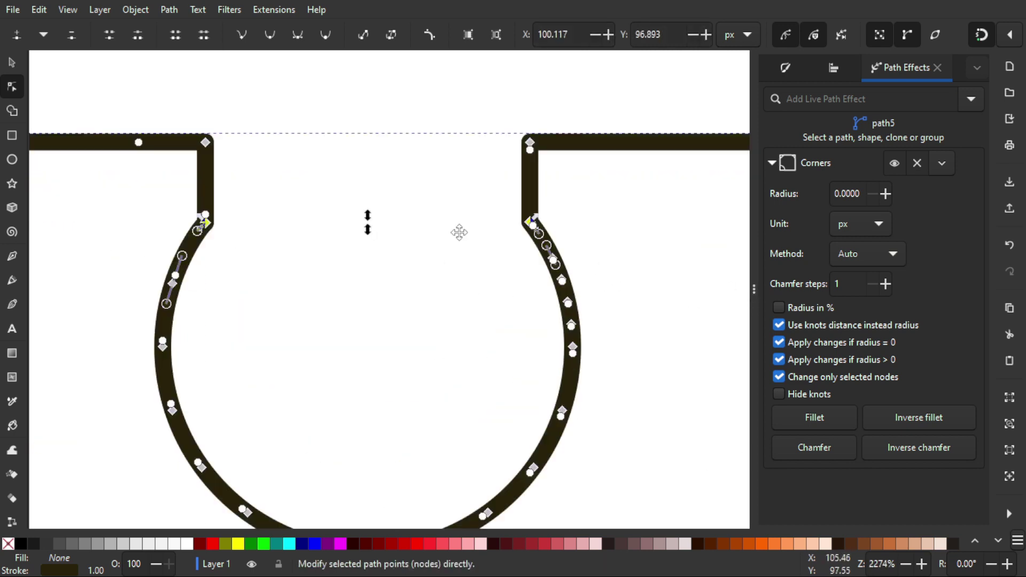
scroll(461, 237, down, 1)
click(865, 196)
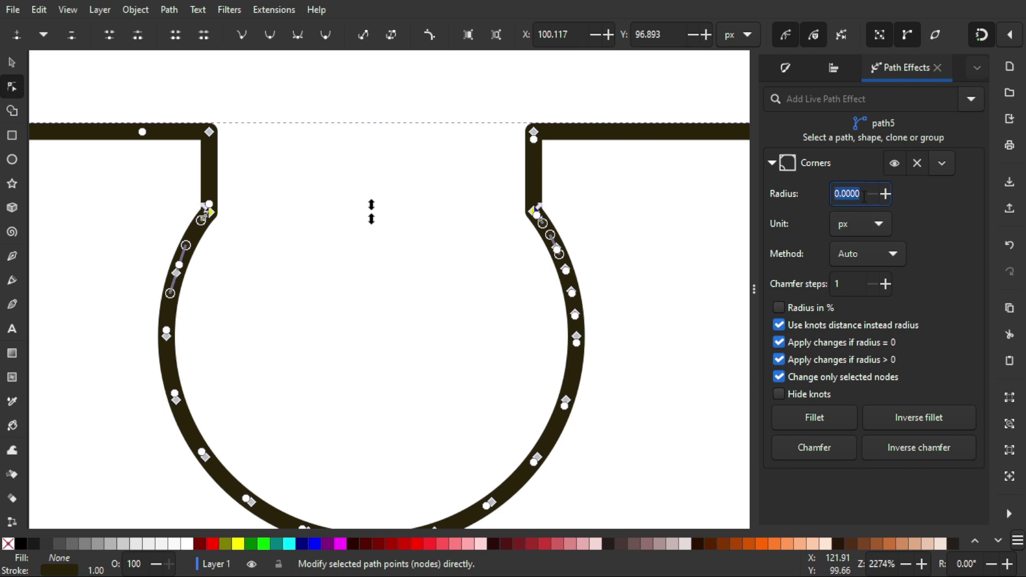
text(2.5)
key(Return)
scroll(373, 166, down, 2)
click(506, 188)
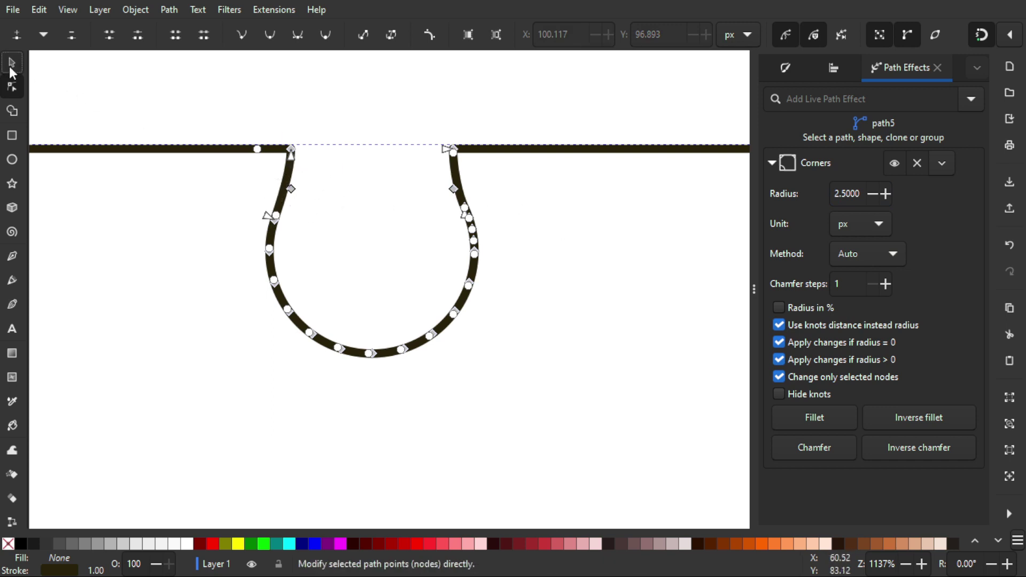
Round the two corners where the left tab's neck meets its circle with a Corners radius of 2.5 px
click(11, 65)
key(minus)
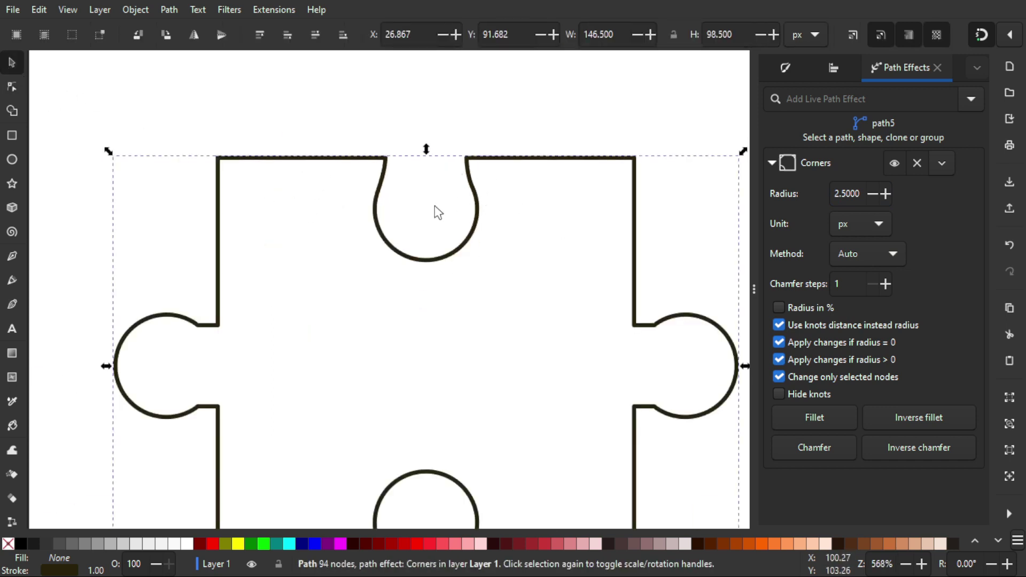
drag(458, 184, 448, 172)
click(11, 88)
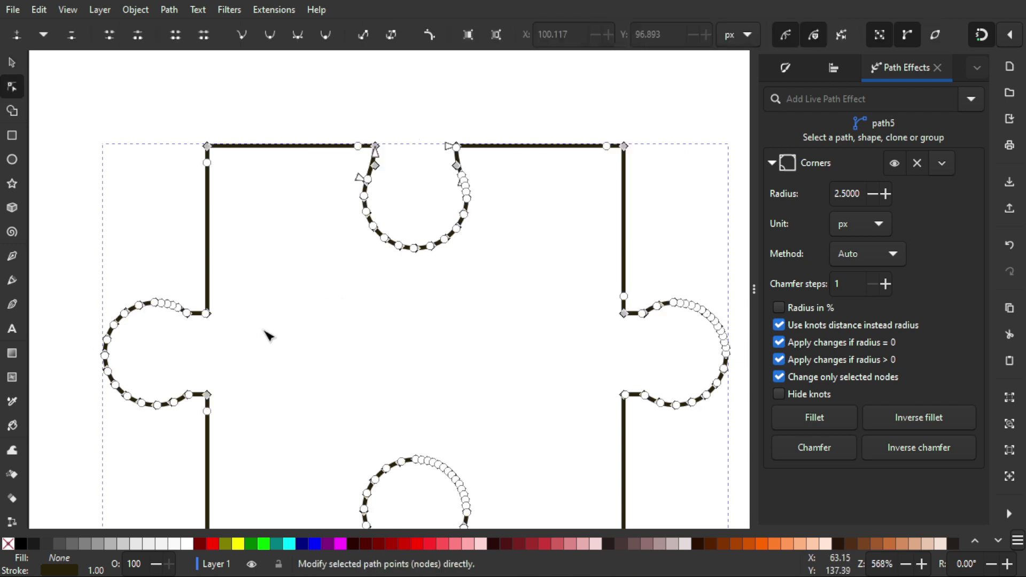
scroll(284, 337, up, 3)
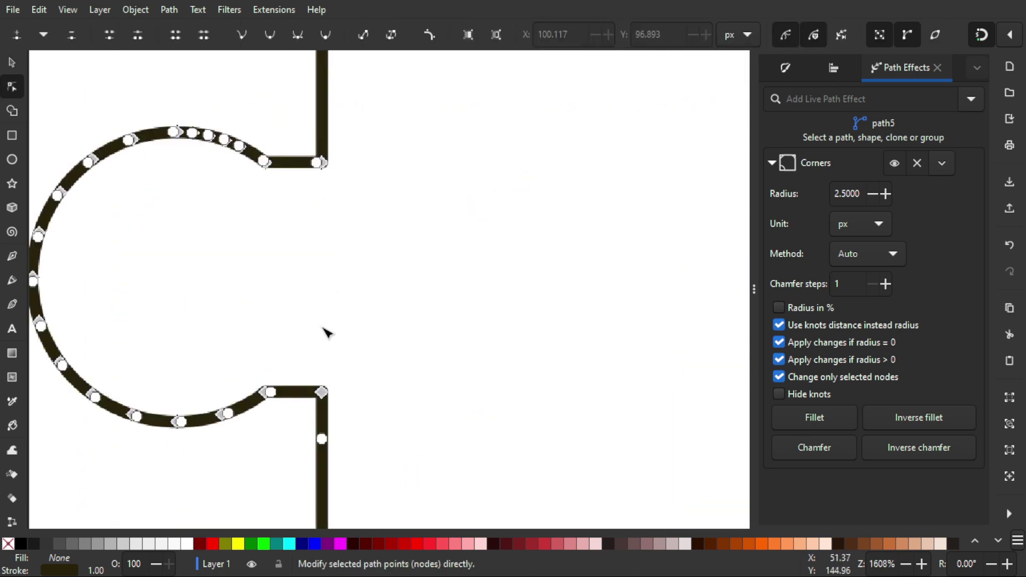
drag(289, 421, 259, 155)
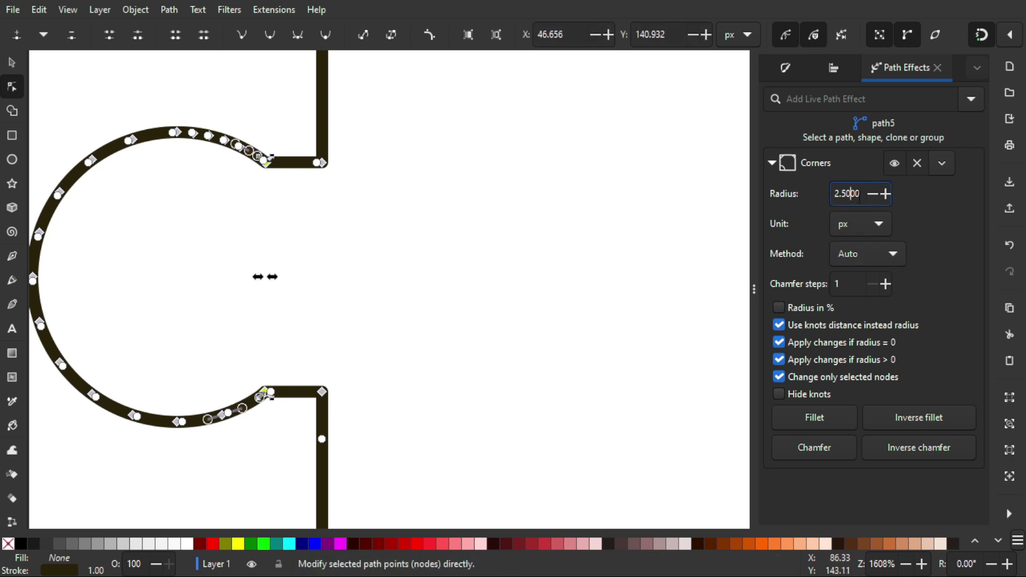
click(885, 194)
click(873, 194)
Round the two neck corners of the bottom notch with a Corners radius of 2.5 px
scroll(489, 220, down, 2)
drag(561, 267, 381, 140)
scroll(560, 371, up, 2)
drag(659, 368, 327, 406)
click(884, 194)
click(872, 194)
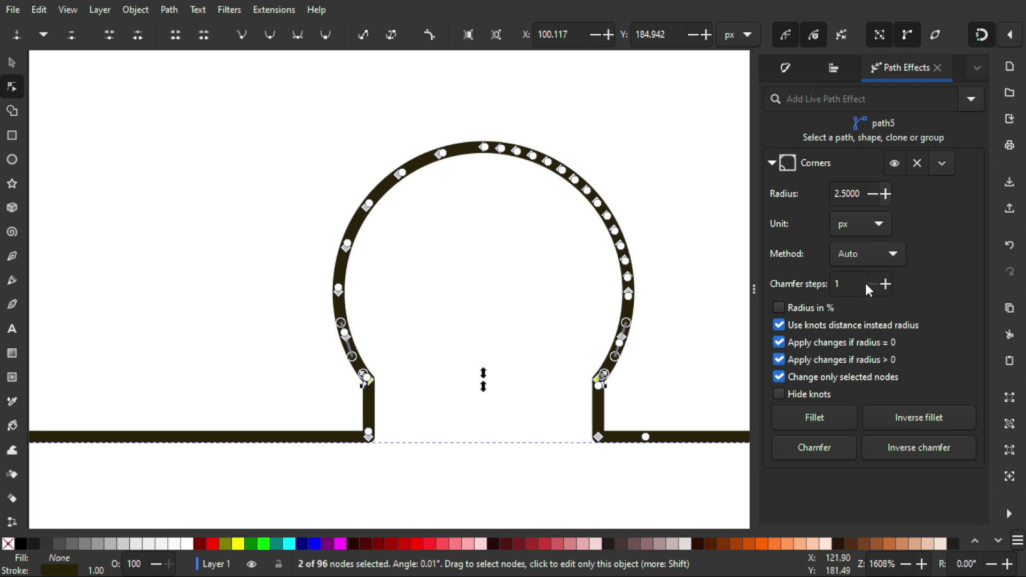
Try to round the right tab's neck corners with a Corners radius of 2.5 px, then undo the rounding
drag(690, 293, 632, 288)
scroll(666, 224, down, 3)
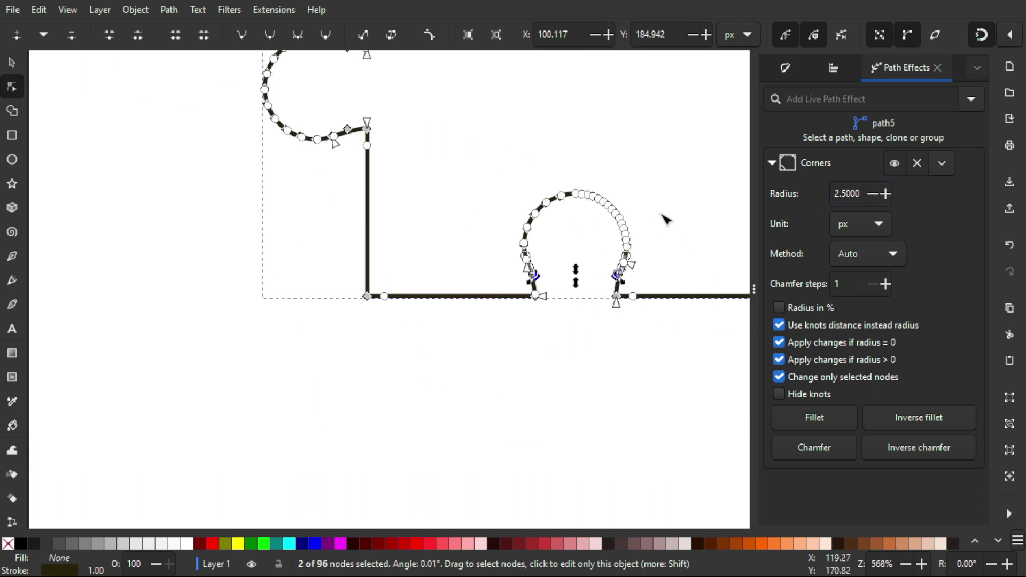
drag(668, 214, 506, 326)
drag(625, 252, 545, 131)
scroll(588, 278, up, 2)
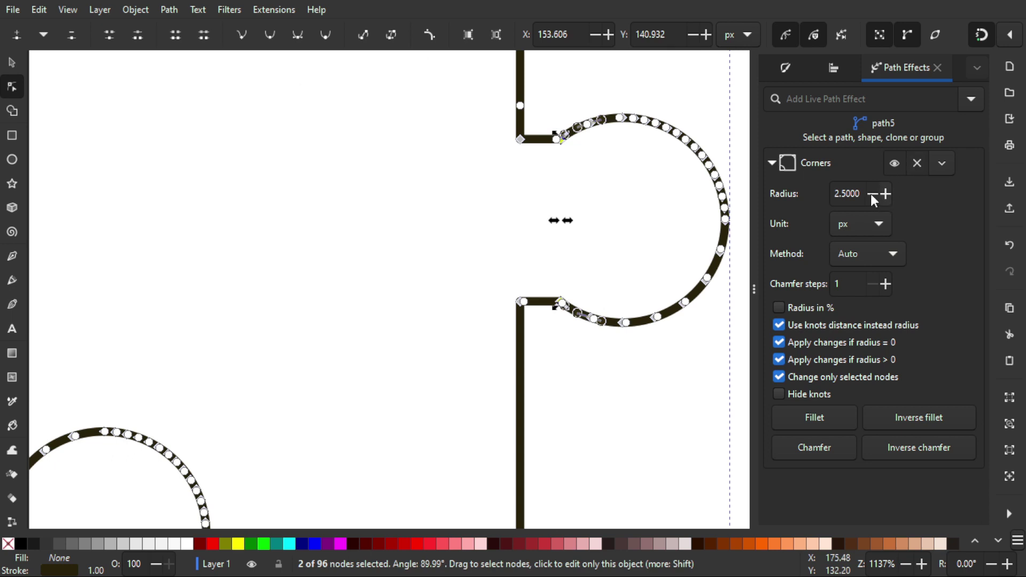
scroll(561, 173, up, 2)
drag(620, 126, 571, 141)
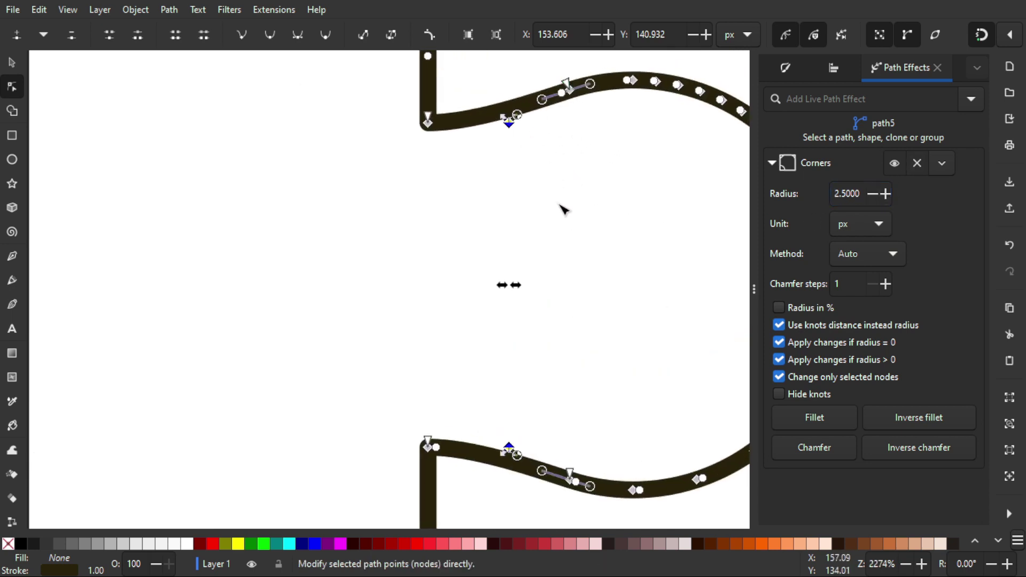
key(ctrl+z)
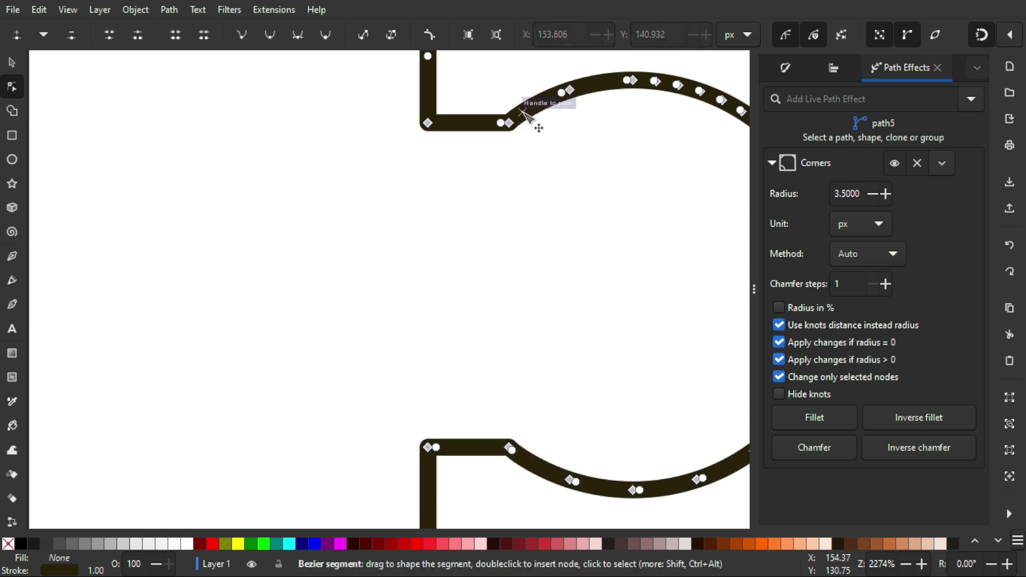
Select the right tab's two neck nodes, round them with a Corners radius of 2.5 px, and deselect the piece
scroll(537, 120, up, 2)
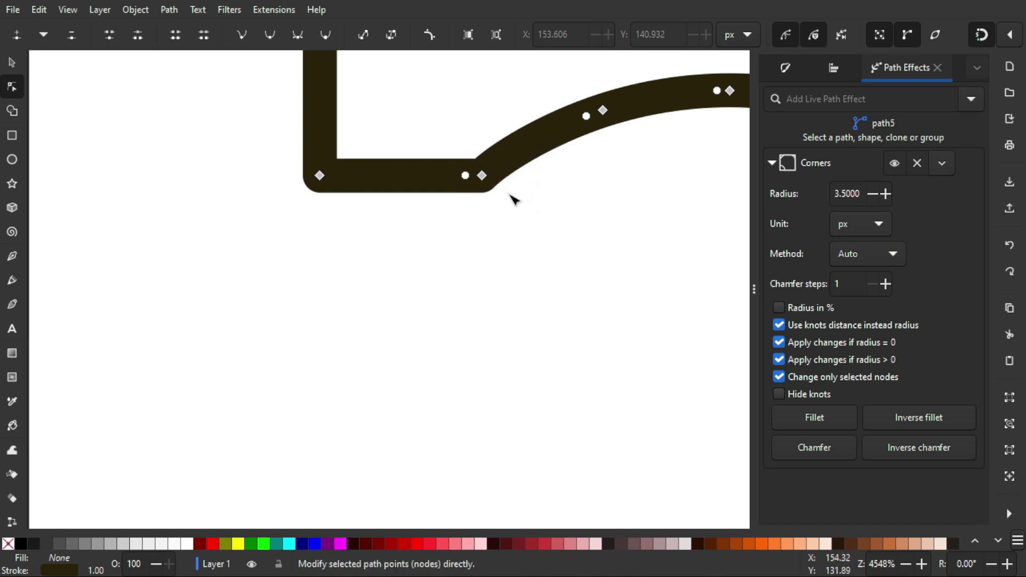
ctrl+scroll(527, 219, down, 3)
drag(490, 180, 527, 474)
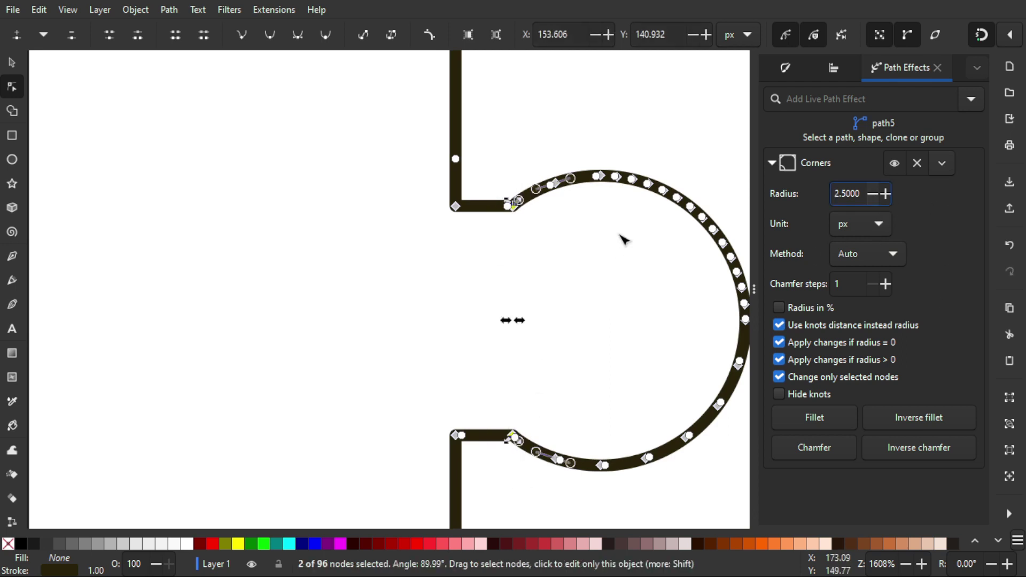
ctrl+scroll(518, 232, down, 2)
drag(161, 139, 231, 204)
drag(465, 208, 506, 261)
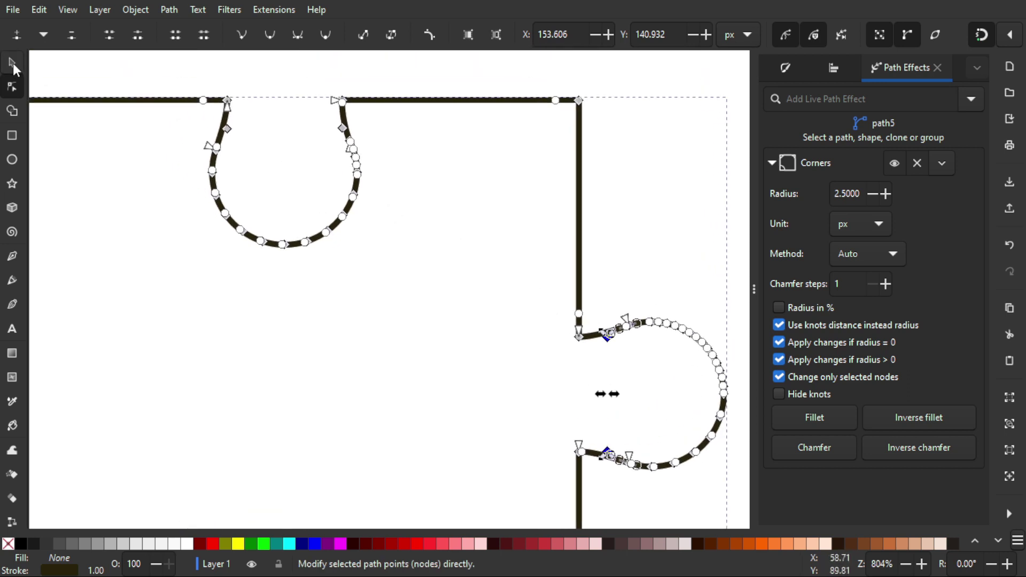
click(13, 63)
drag(193, 207, 300, 170)
ctrl+scroll(300, 170, down, 1)
click(438, 245)
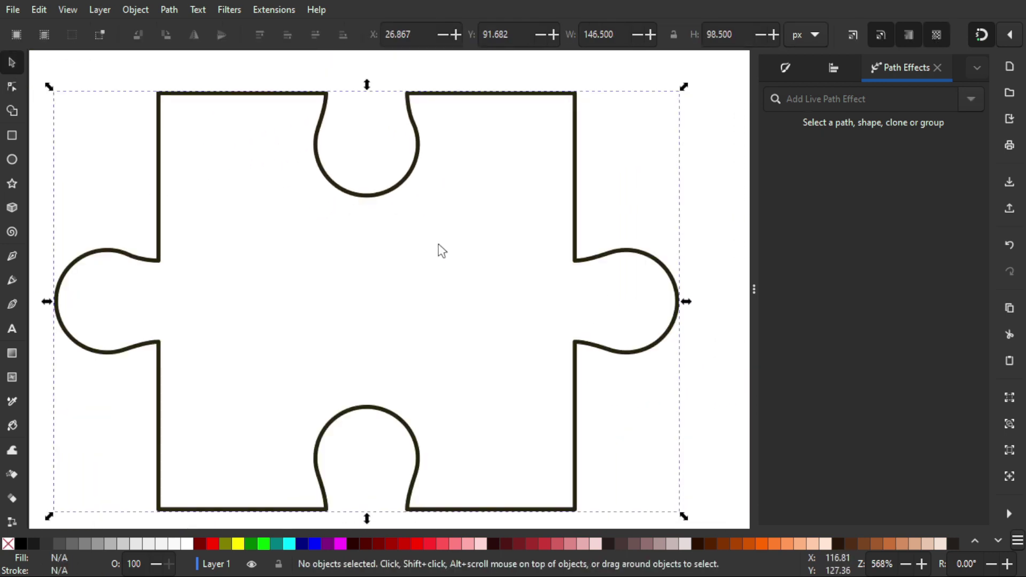
ctrl+scroll(438, 245, down, 1)
drag(489, 256, 504, 261)
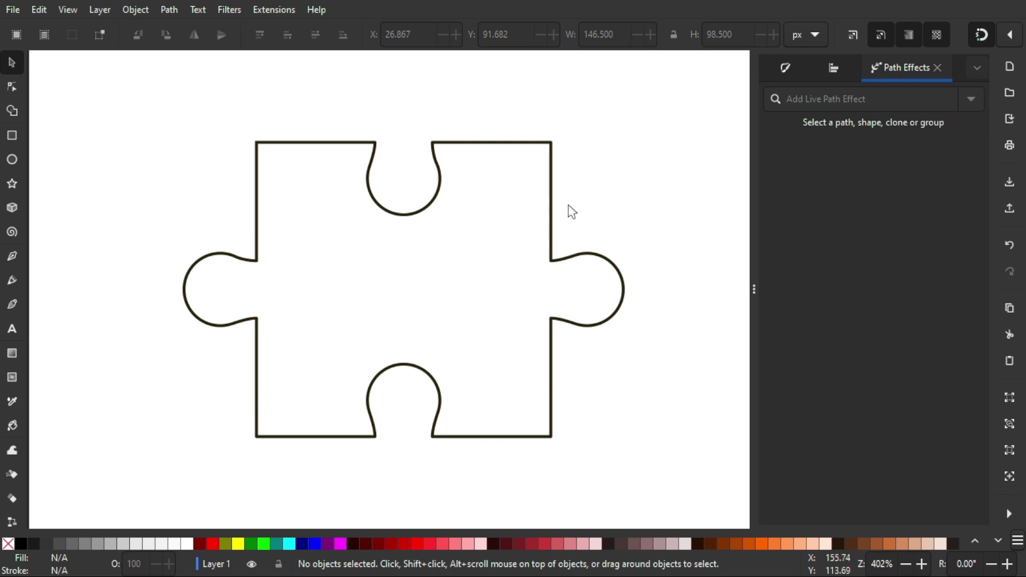
Select the puzzle piece and flatten its Corners path effect into plain path geometry
click(567, 261)
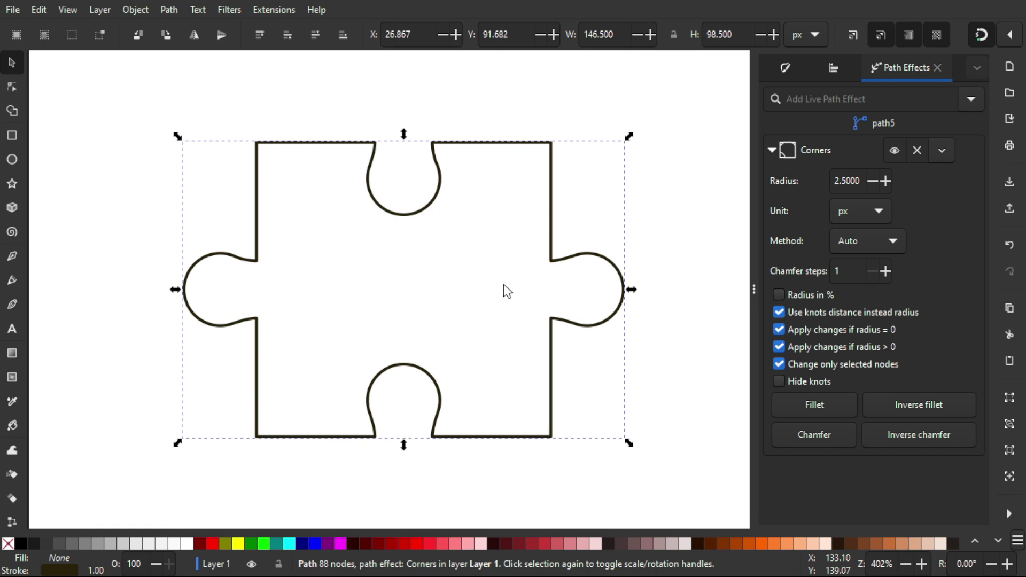
click(170, 9)
mouse_move(148, 8)
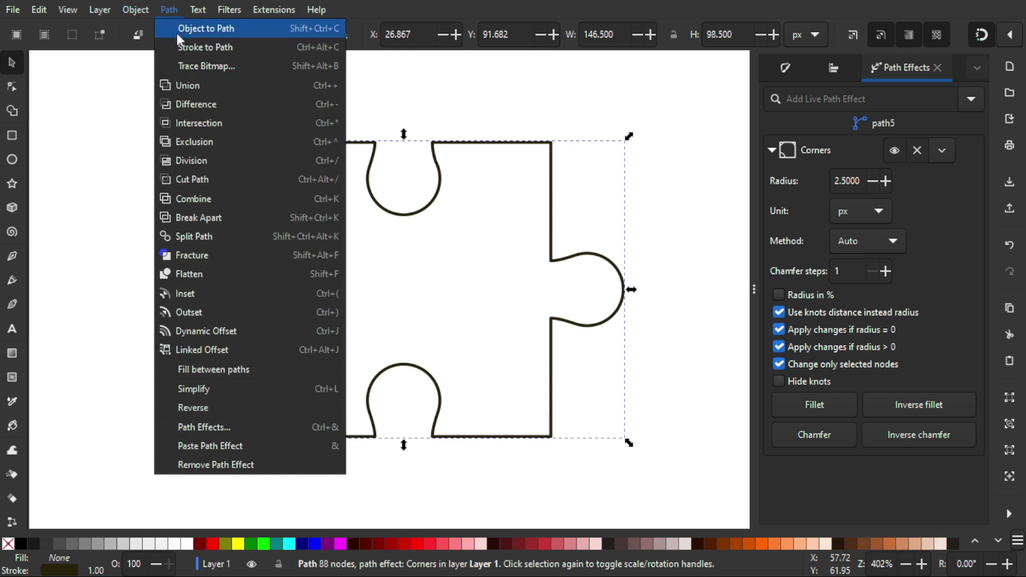
click(950, 160)
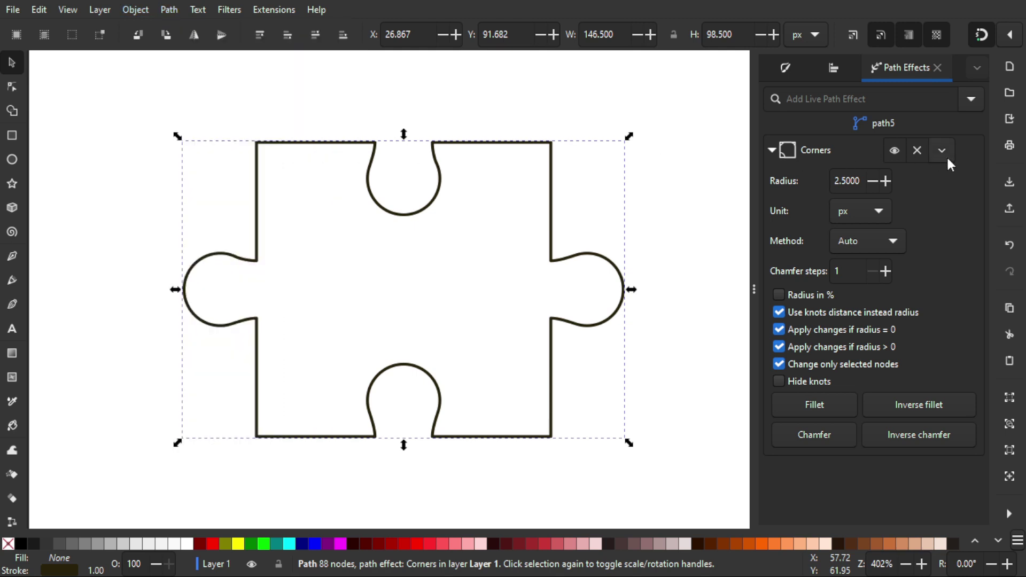
click(942, 152)
click(941, 152)
click(942, 153)
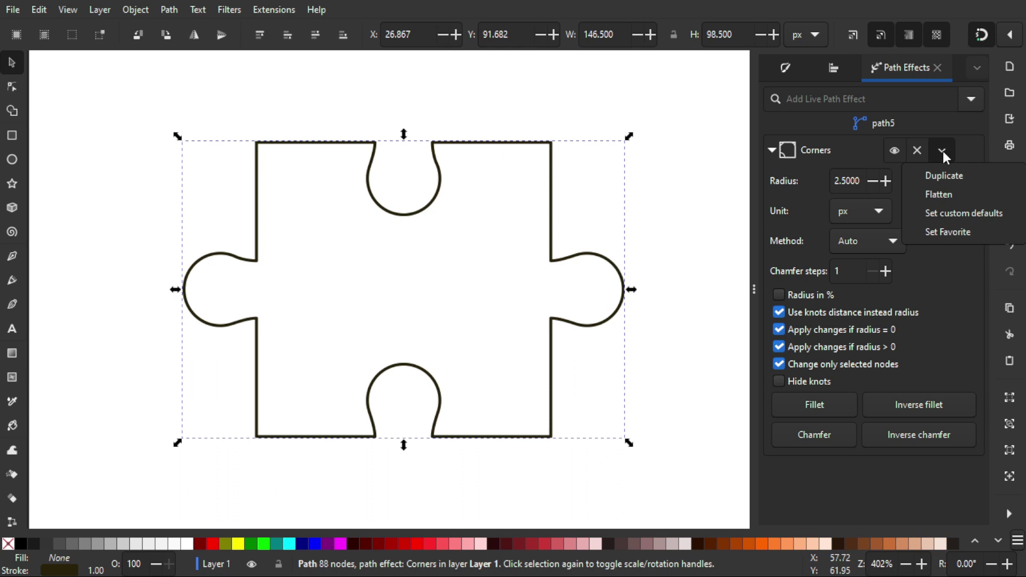
click(946, 196)
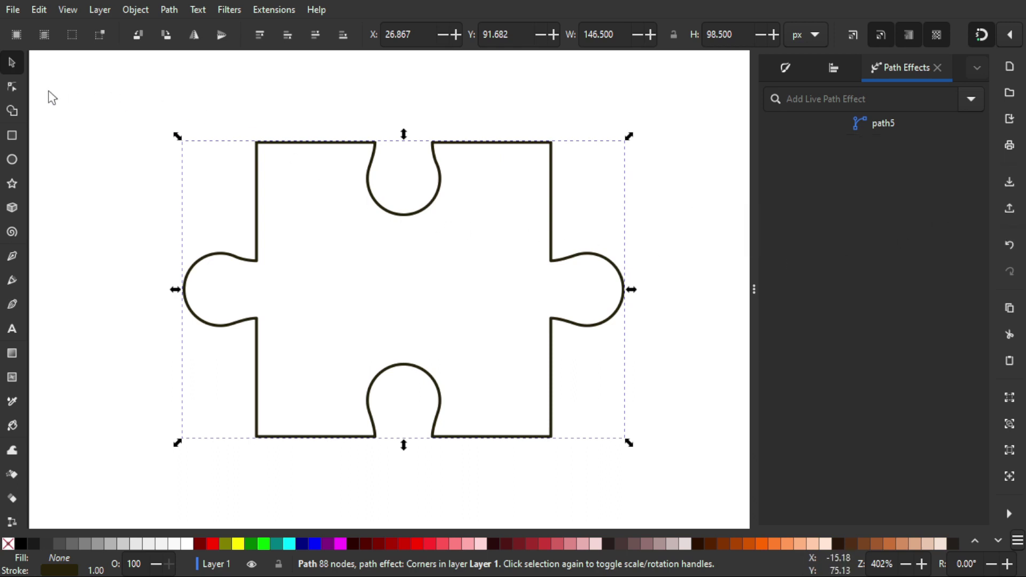
Examine the nodes of the flattened puzzle piece along the tabs, notches and overall outline
click(12, 87)
scroll(261, 295, up, 2)
scroll(260, 296, up, 1)
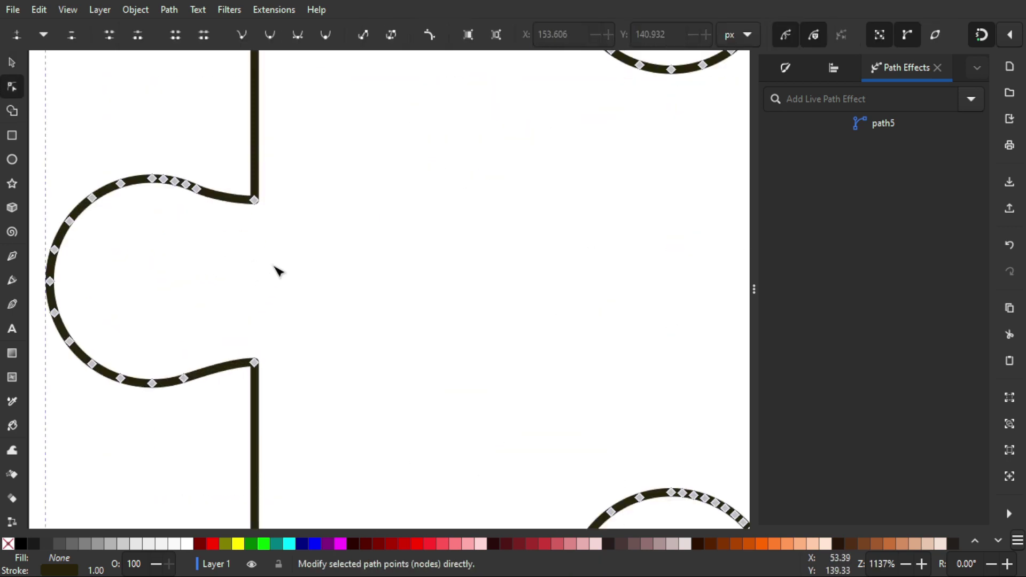
scroll(354, 238, down, 2)
drag(434, 227, 414, 242)
scroll(413, 242, down, 1)
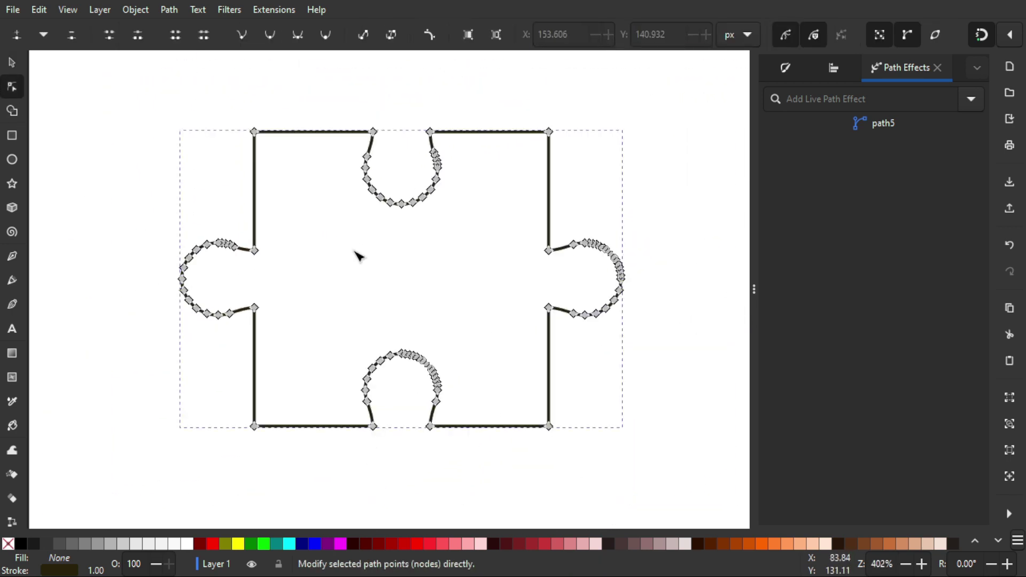
click(11, 63)
scroll(433, 224, down, 1)
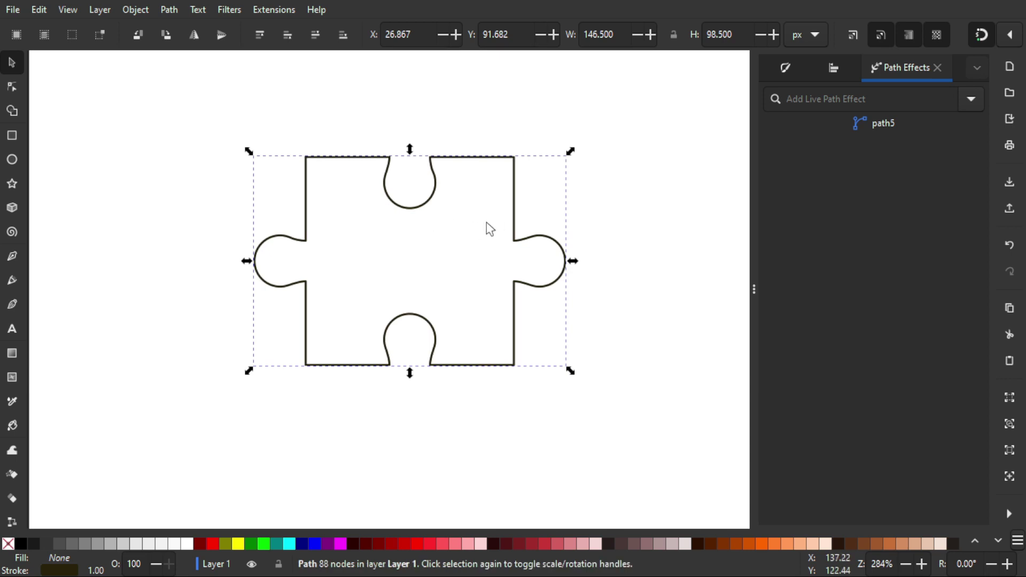
scroll(469, 225, up, 1)
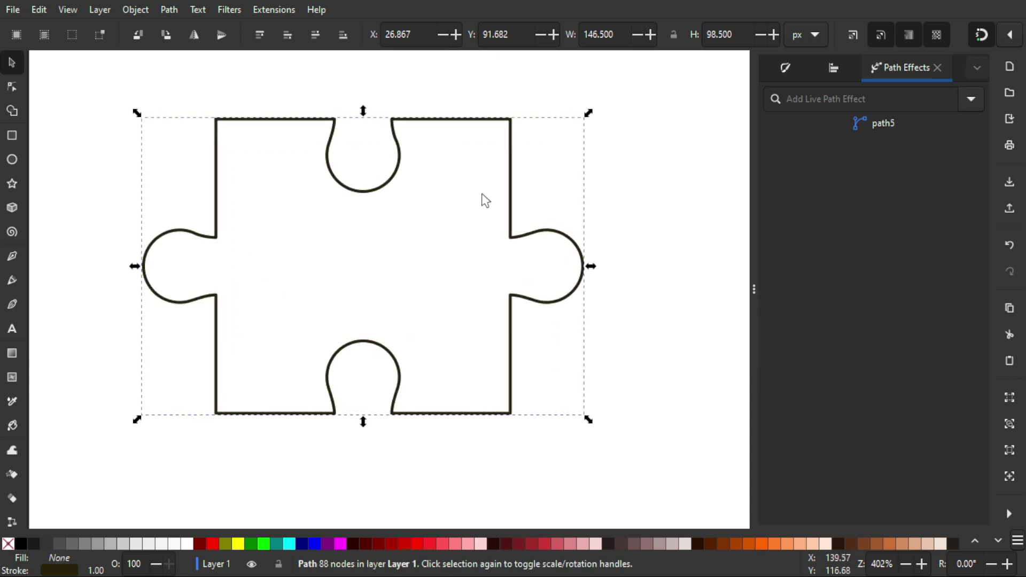
Save the document, then give the puzzle piece a red fill and no stroke
key(ctrl+s)
drag(482, 202, 509, 170)
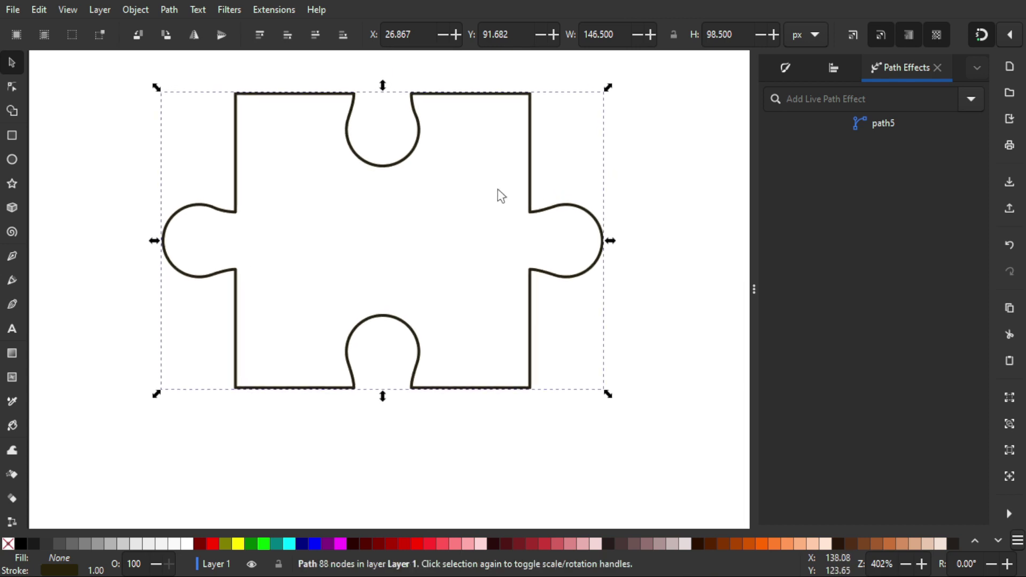
click(431, 544)
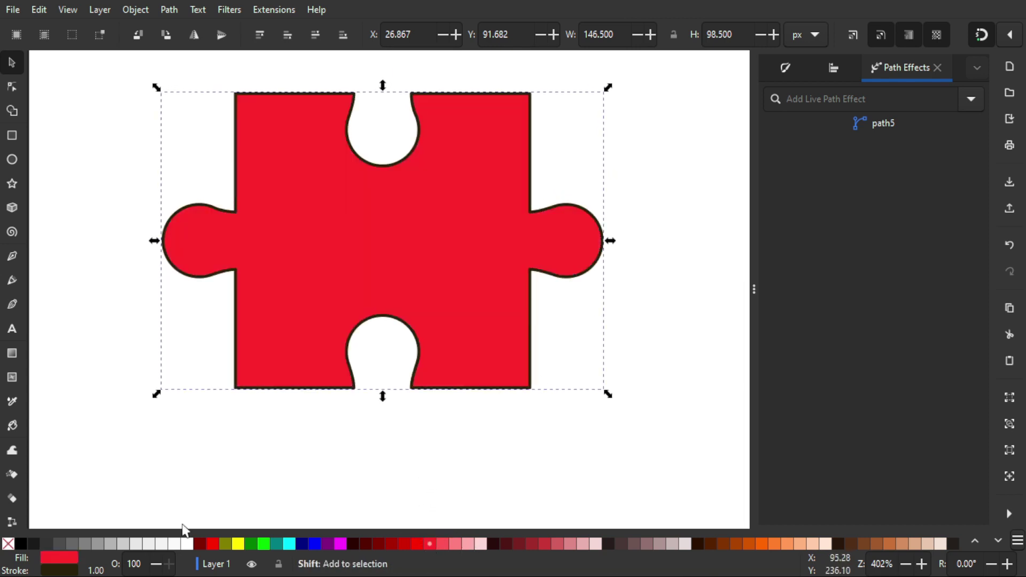
shift+click(8, 544)
ctrl+scroll(380, 339, down, 1)
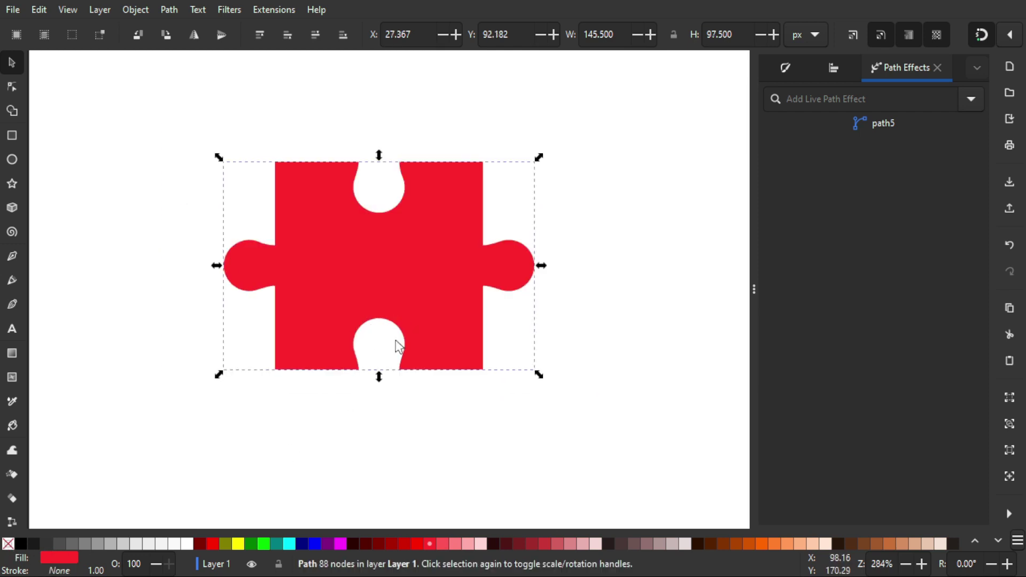
Duplicate the red puzzle piece as a blue (#0000FF) copy rotated 90° clockwise
scroll(470, 291, down, 3)
key(ctrl+d)
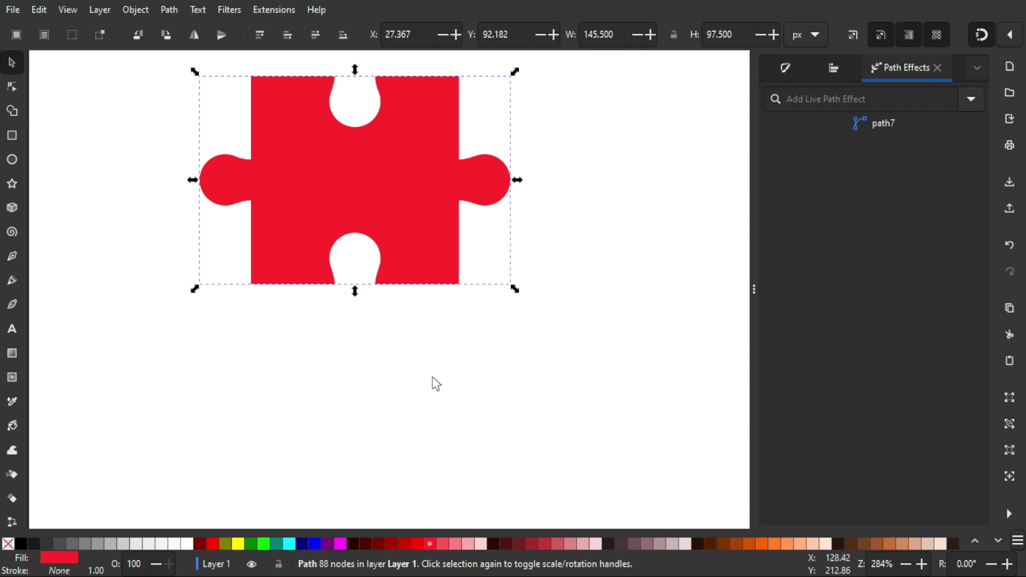
click(314, 545)
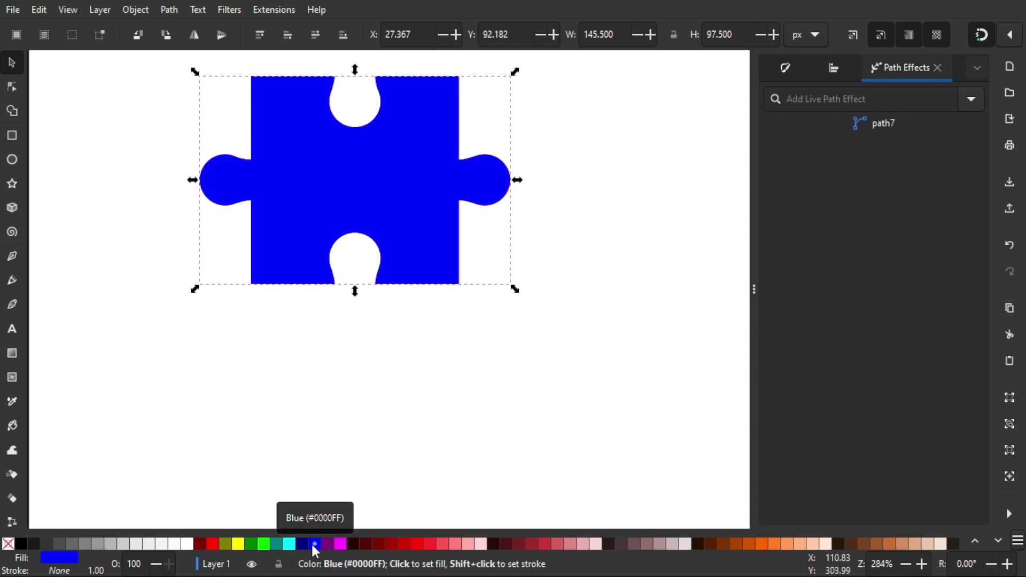
click(166, 35)
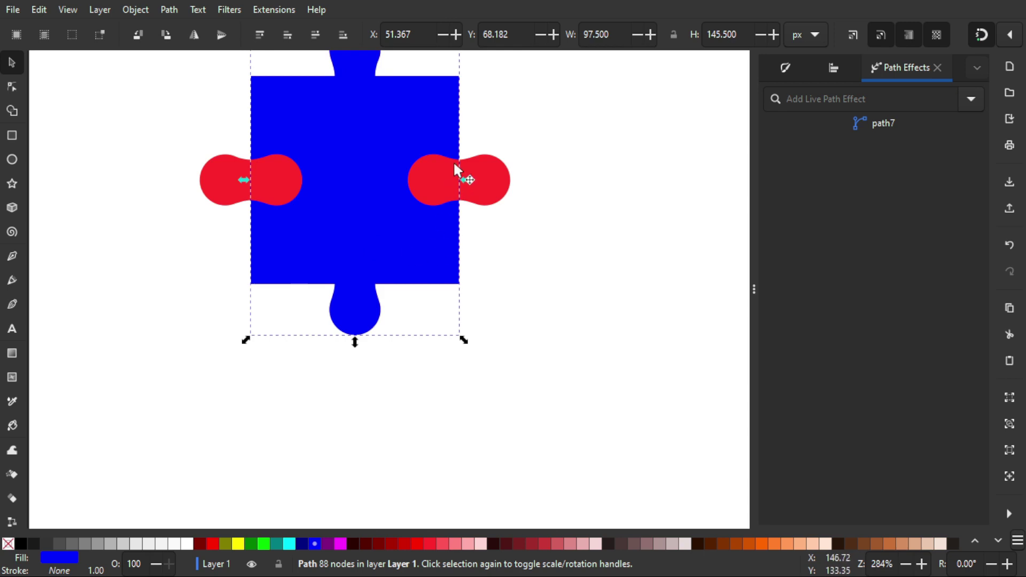
Move the blue piece below the red one so its upper tab fits the red piece's bottom notch, then deselect it
drag(436, 96, 440, 303)
scroll(403, 282, up, 4)
mouse_move(265, 208)
mouse_down()
mouse_move(258, 214)
mouse_move(254, 197)
mouse_up()
scroll(255, 197, down, 5)
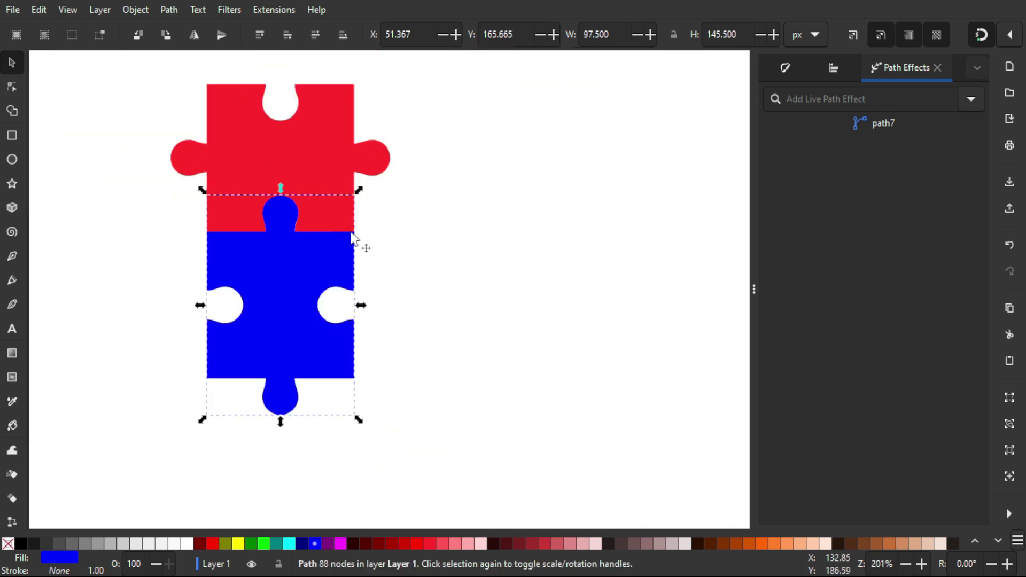
click(417, 242)
scroll(408, 242, down, 1)
scroll(402, 240, up, 1)
Add a bright green duplicate of the blue piece, rotated 90° clockwise, with its left tab fitted into the blue piece's right notch
click(304, 261)
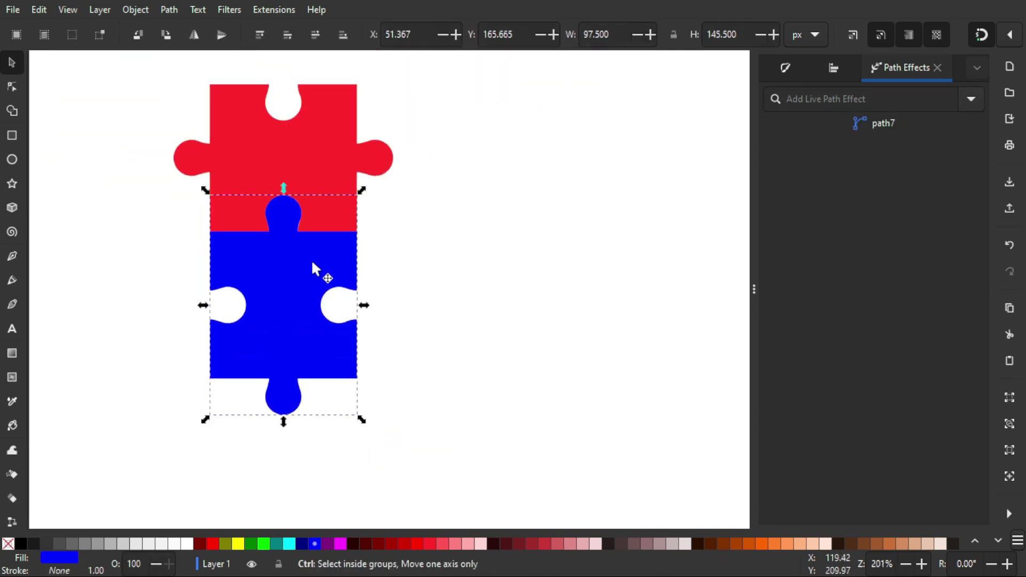
ctrl+click(313, 269)
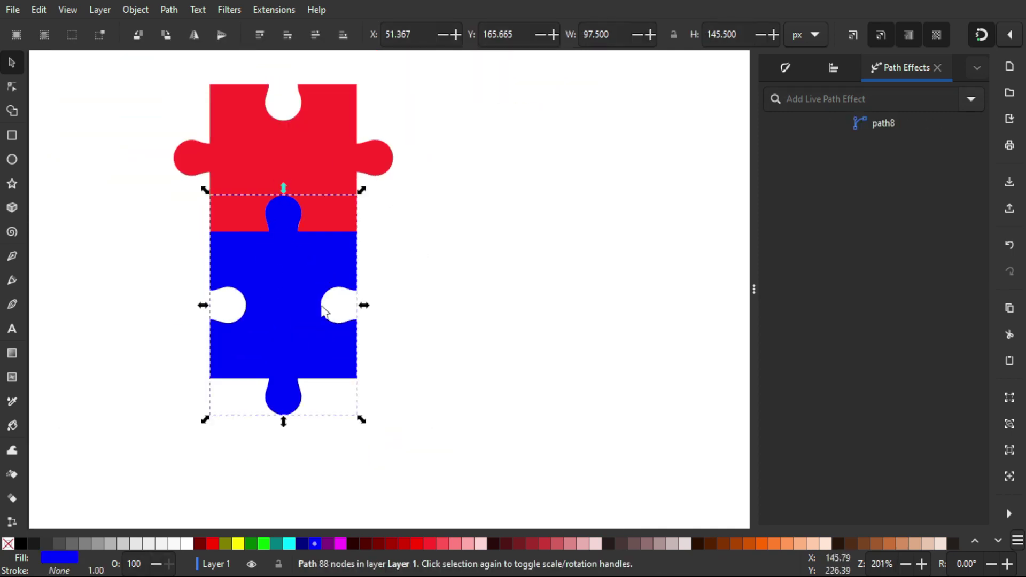
click(165, 36)
drag(232, 302, 371, 295)
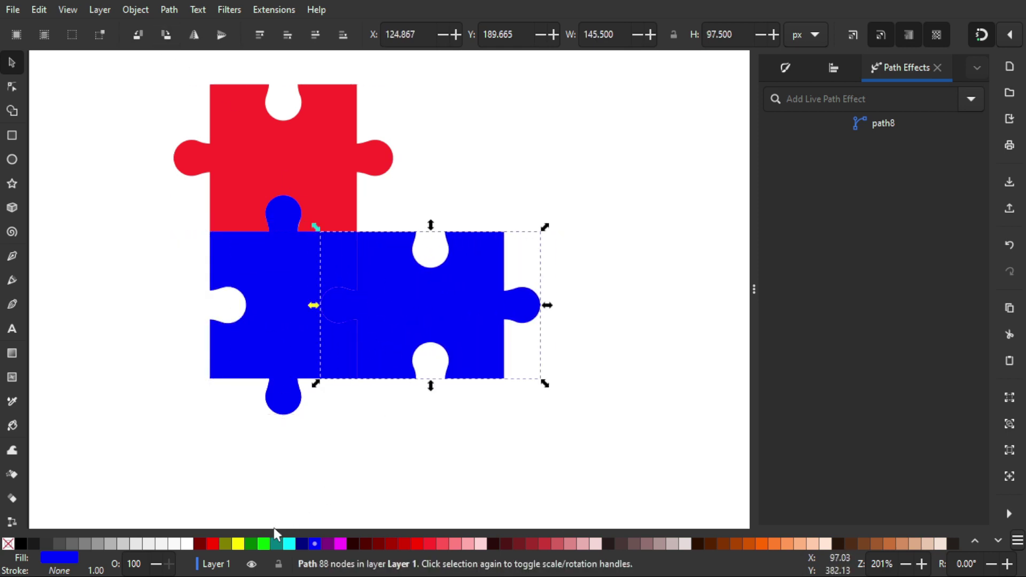
click(239, 544)
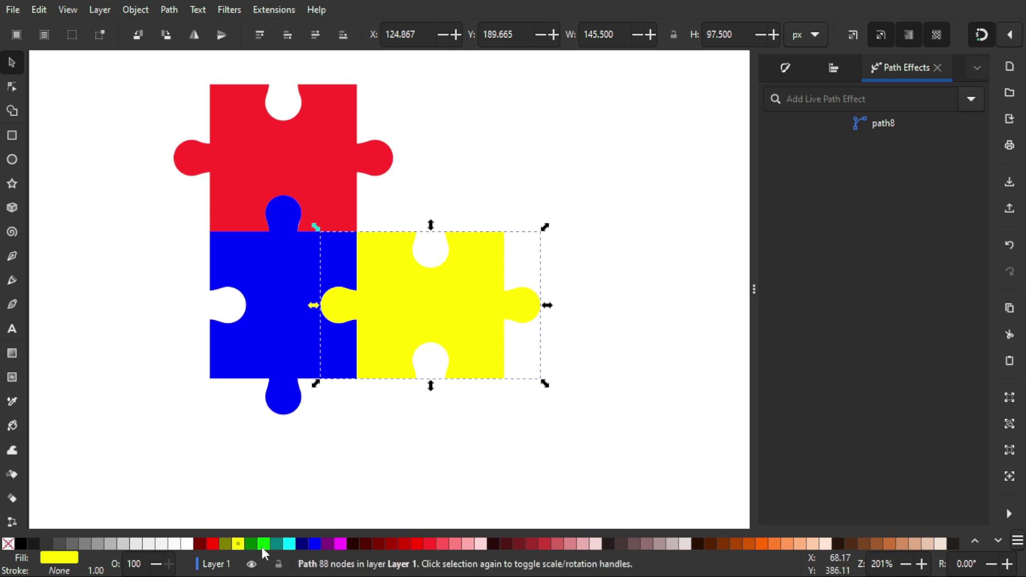
click(264, 544)
drag(419, 324, 409, 352)
Add an orange (#FF7F2A) duplicate of the green piece, rotated 90° clockwise and fitted above it beside the red piece
key(ctrl+d)
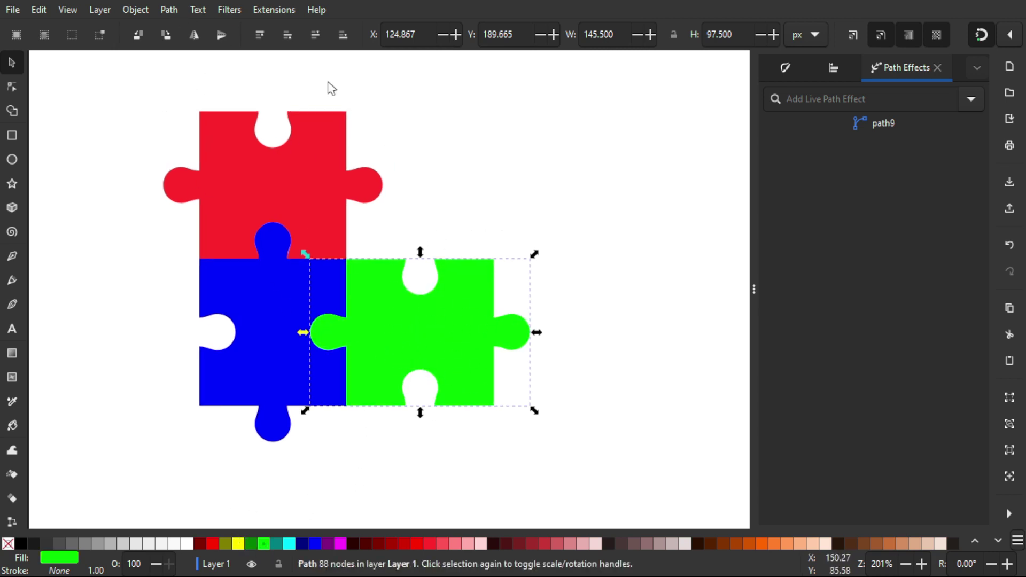
click(165, 35)
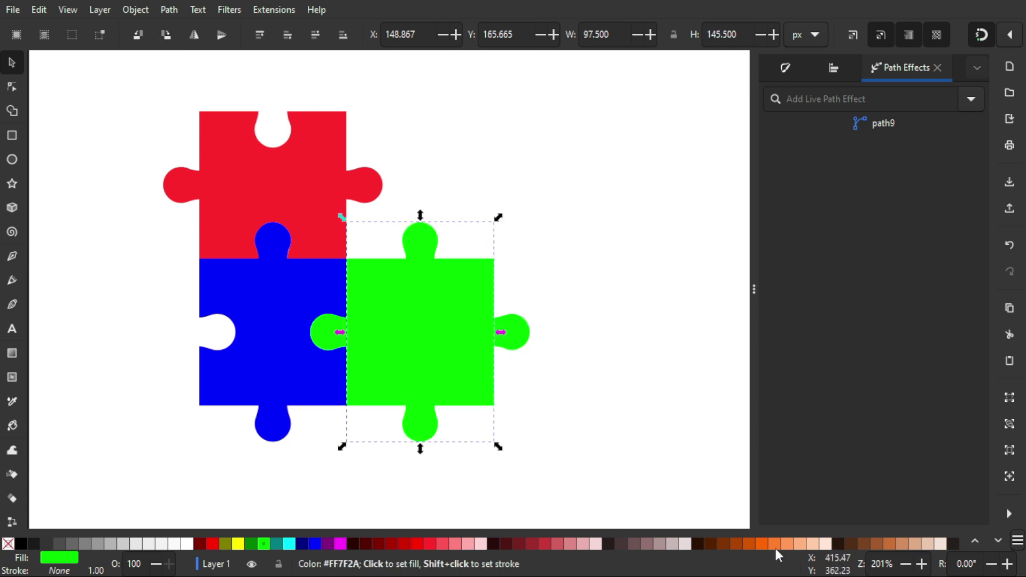
click(775, 544)
drag(391, 346, 401, 210)
click(584, 275)
scroll(583, 274, down, 2)
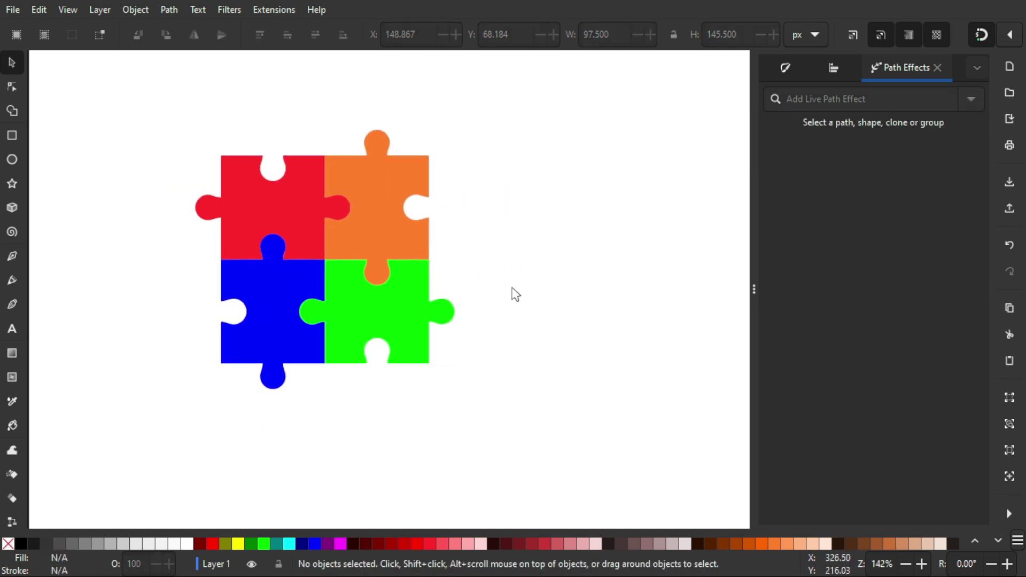
Add a teal duplicate of the orange piece, rotated 90° clockwise and placed to the right of the orange one
scroll(422, 341, right, 6)
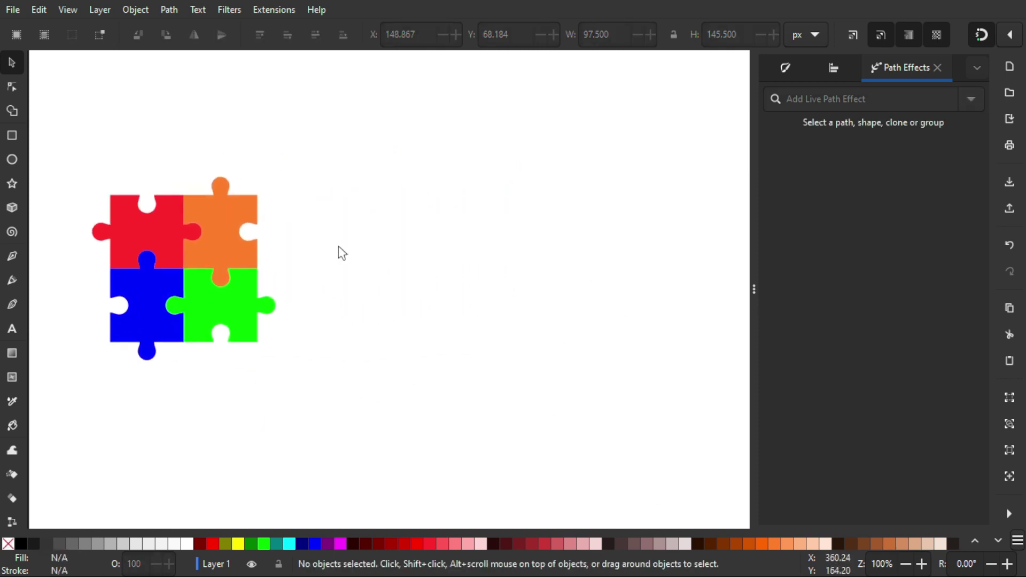
click(209, 236)
key(ctrl+d)
drag(217, 221, 290, 214)
click(167, 34)
click(280, 543)
click(362, 406)
drag(366, 398, 429, 423)
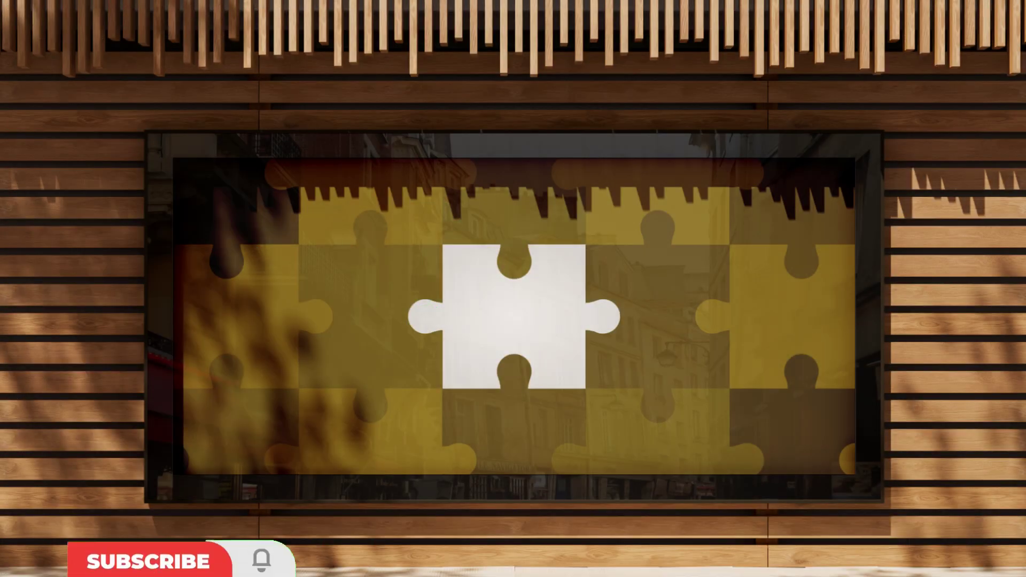